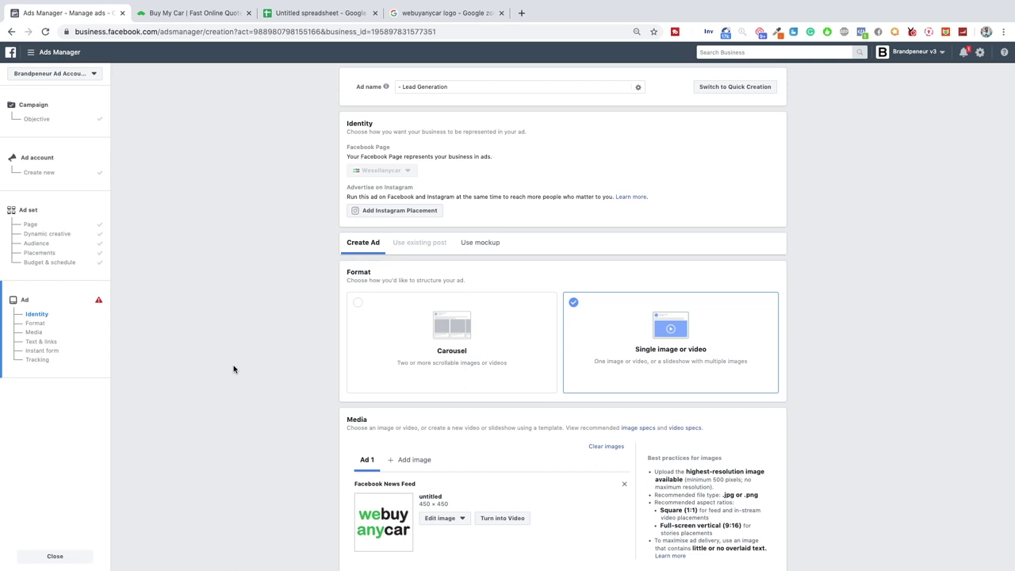
- Review the ad set plan in the Google Sheets spreadsheet and the webuyanycar.com valuation page, ending back in Ads Manager
left_click(312, 11)
left_click_drag(181, 153, 283, 256)
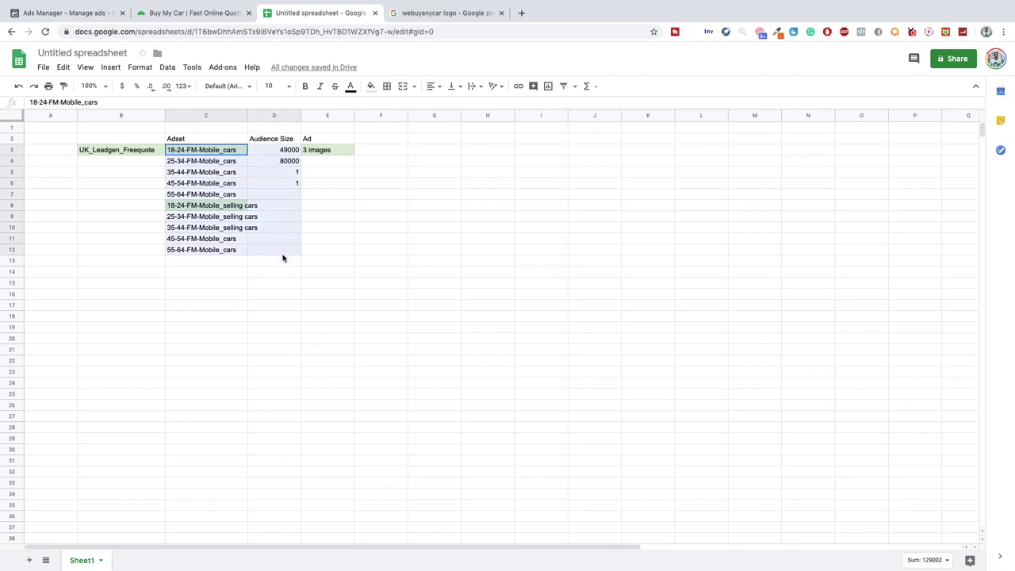
left_click(218, 152)
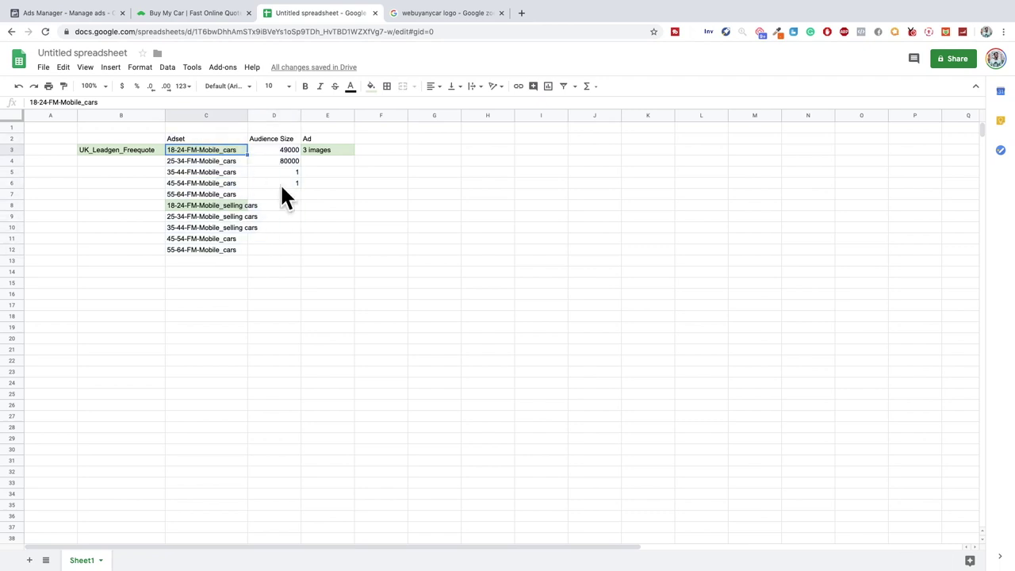
left_click(172, 11)
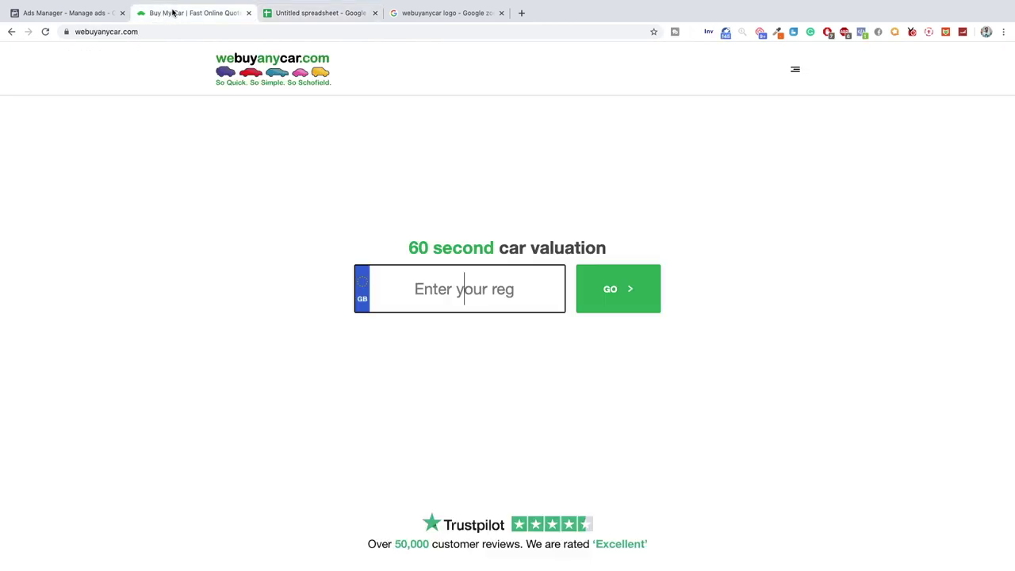
left_click(71, 12)
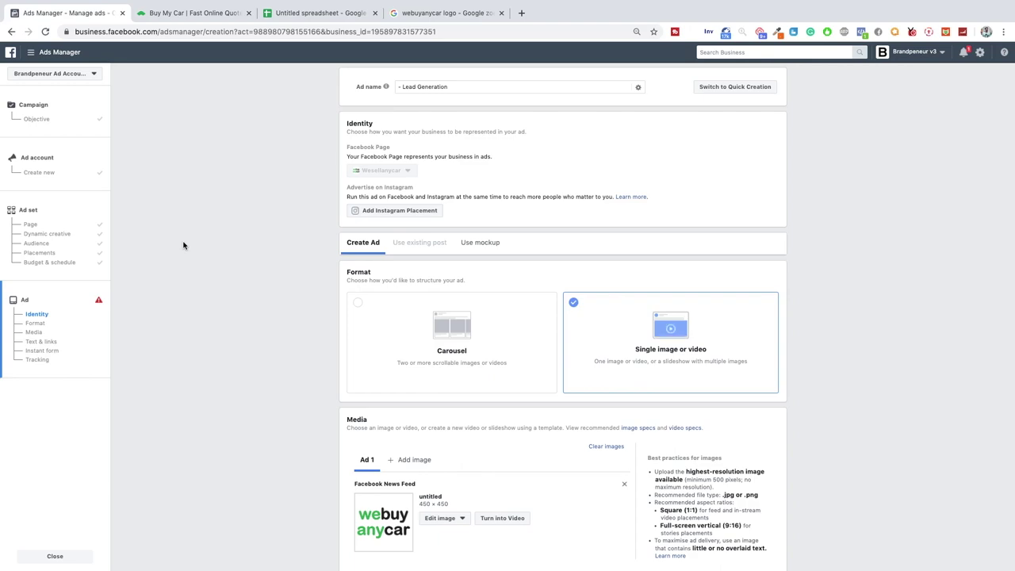
left_click(299, 13)
left_click(171, 13)
left_click(263, 15)
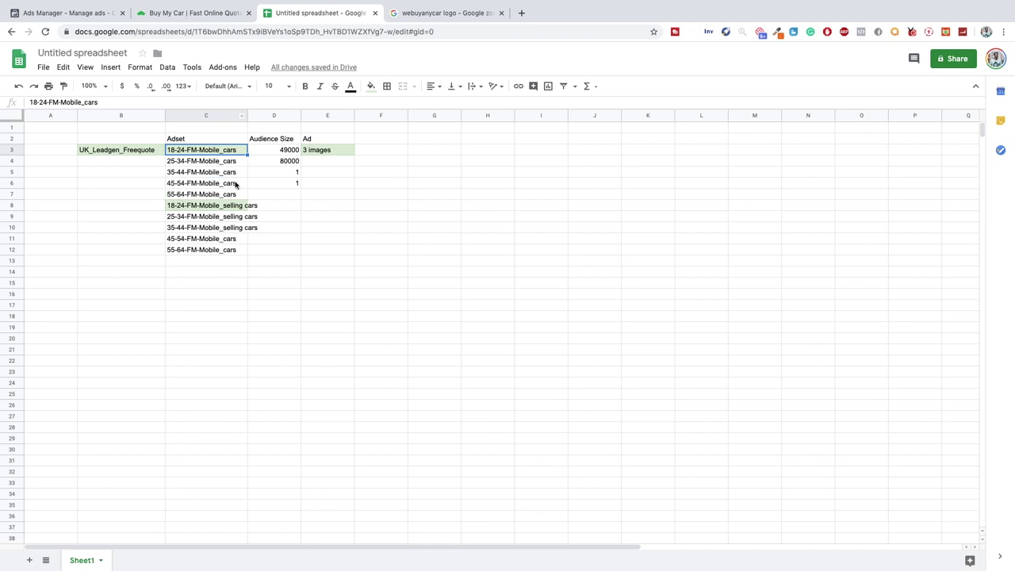
left_click(75, 11)
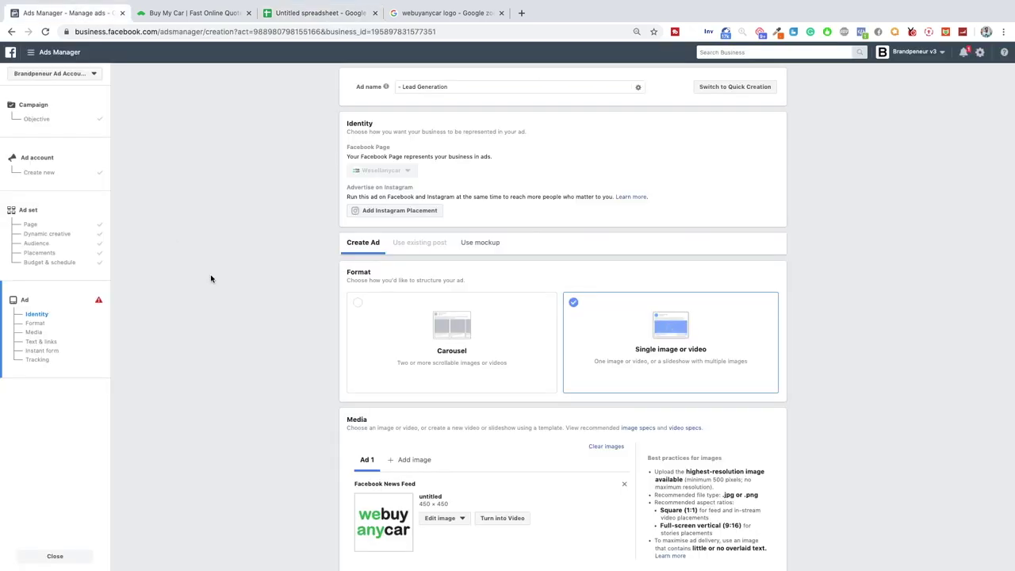
- Look through the ad's media, text and links, instant form and tracking sections
scroll(211, 279, "down", 1)
scroll(211, 279, "down", 10)
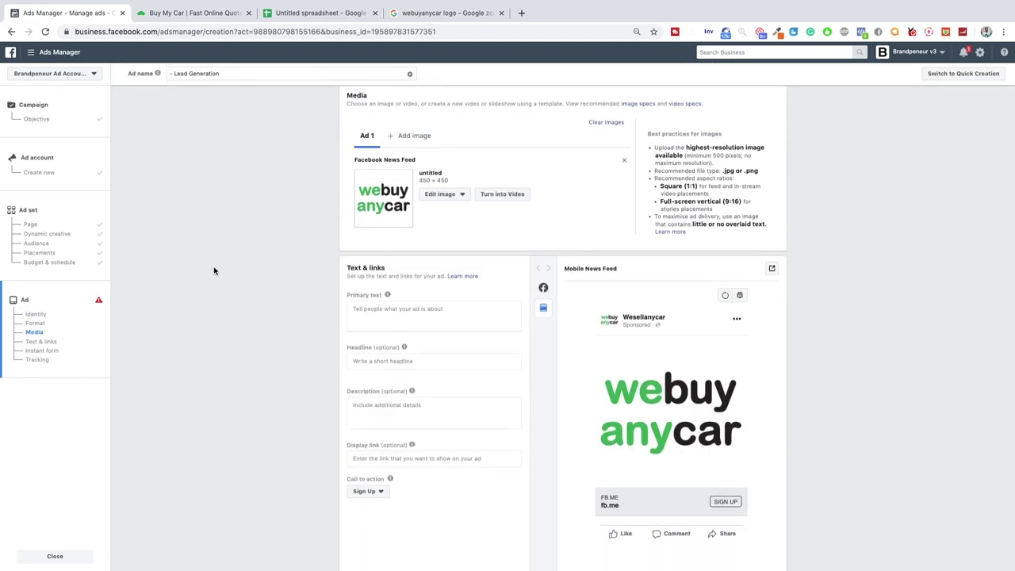
scroll(214, 270, "down", 4)
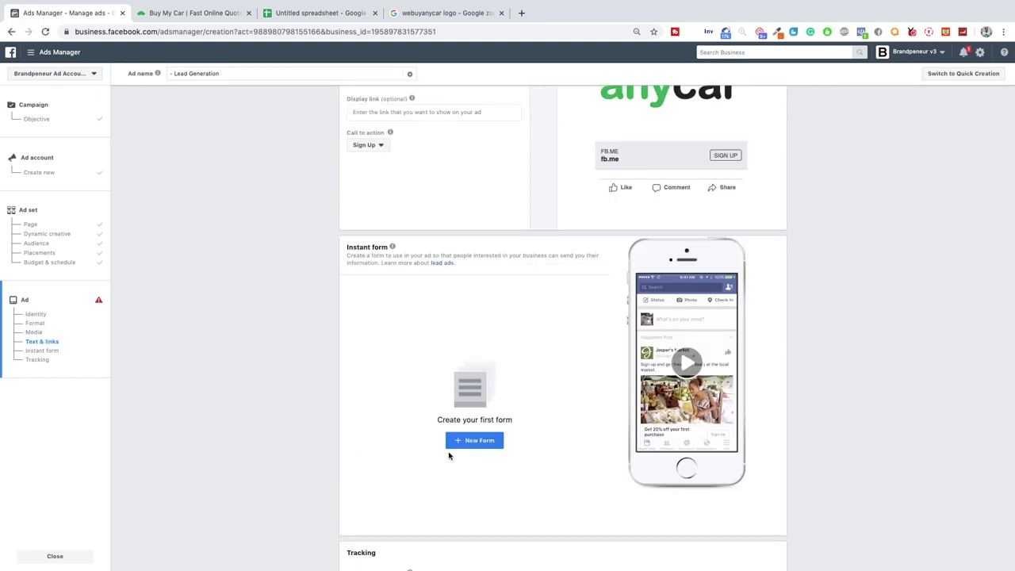
scroll(474, 347, "down", 1)
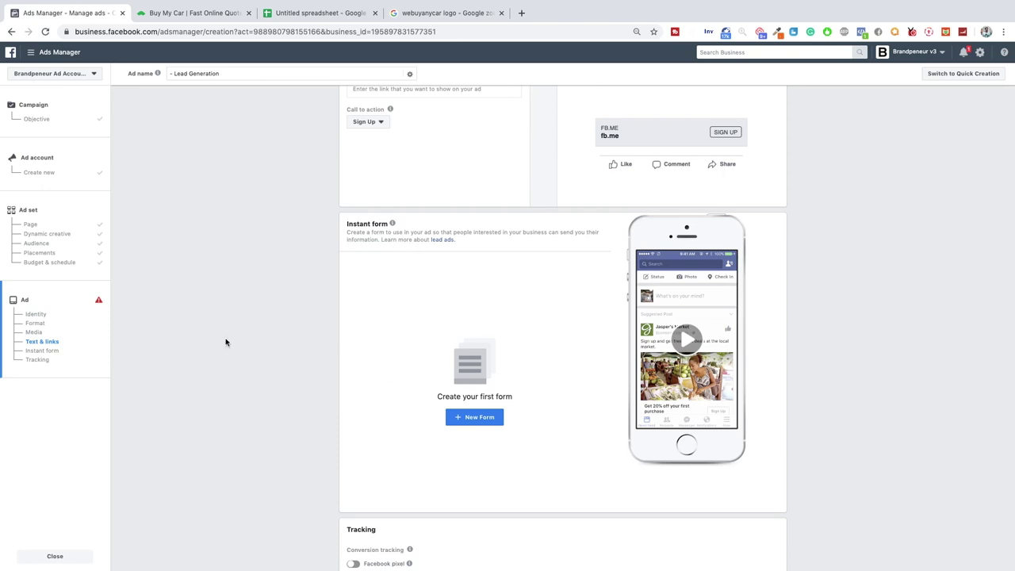
scroll(361, 366, "down", 2)
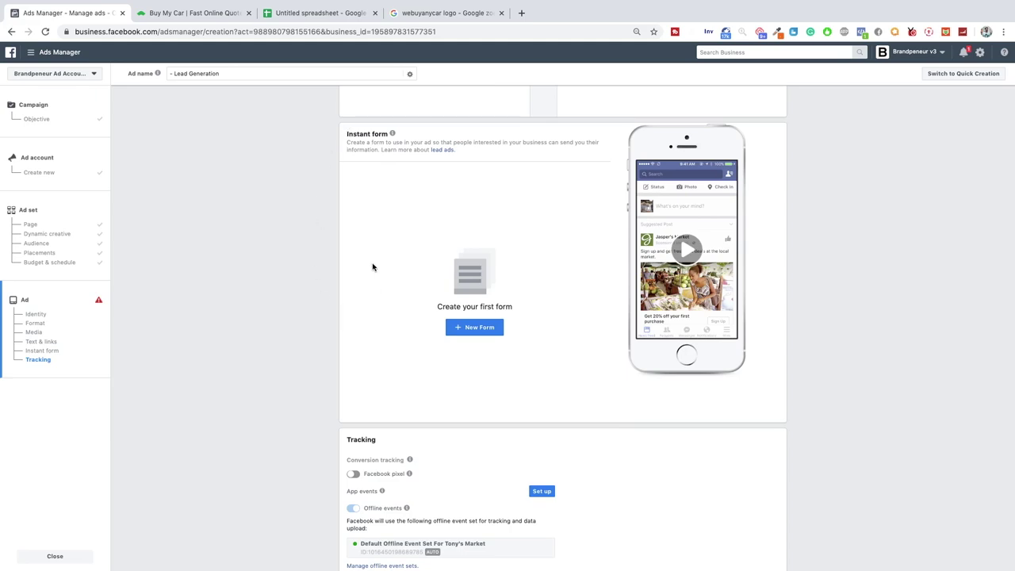
scroll(373, 267, "up", 15)
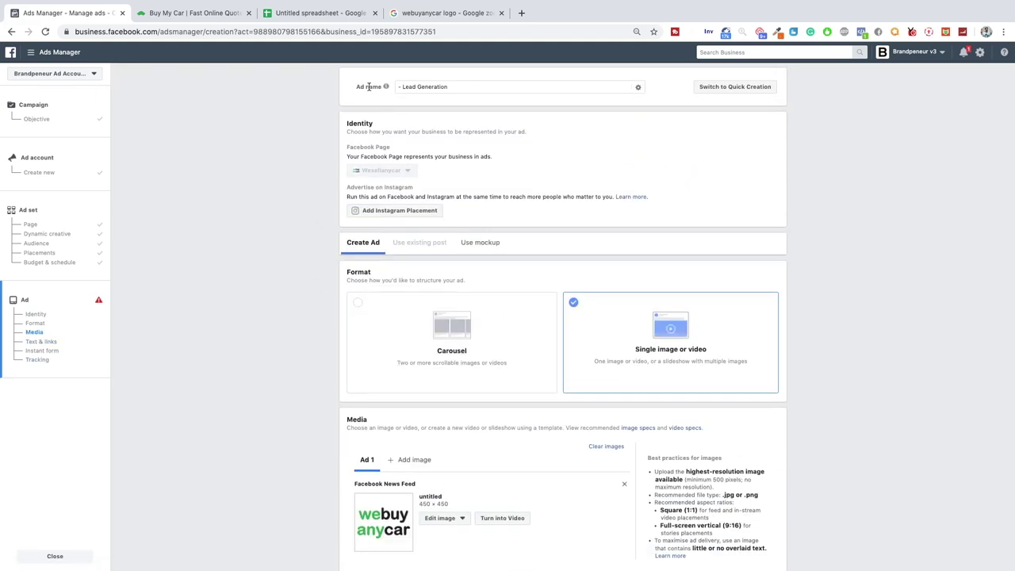
scroll(421, 284, "down", 15)
scroll(421, 284, "down", 3)
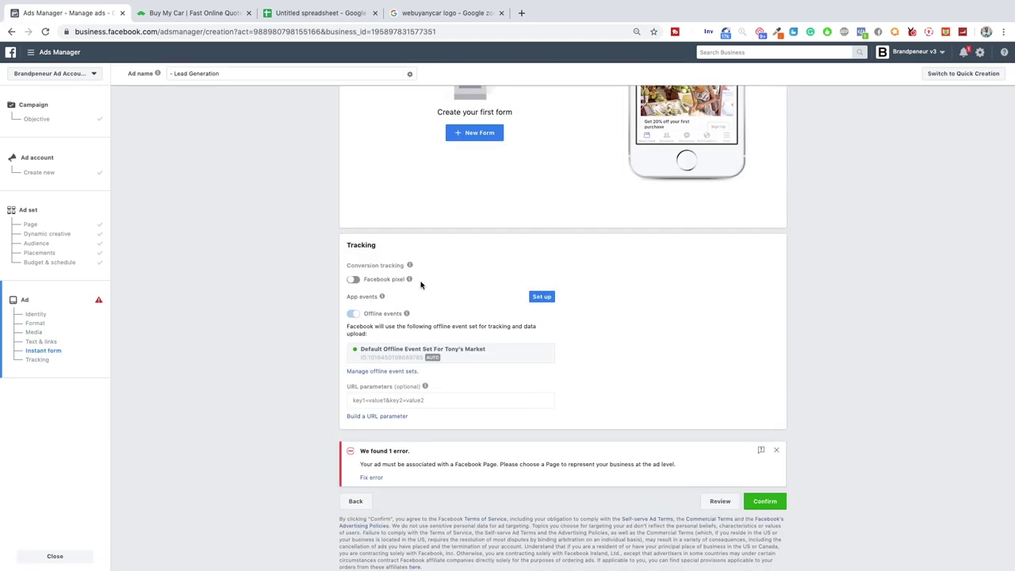
scroll(420, 284, "up", 3)
scroll(421, 284, "up", 3)
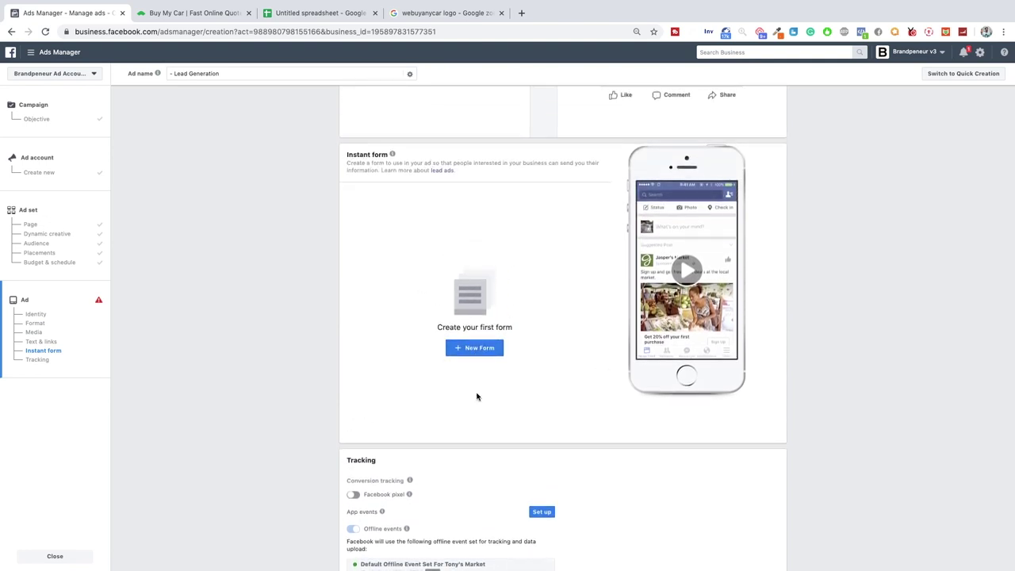
scroll(345, 151, "down", 1)
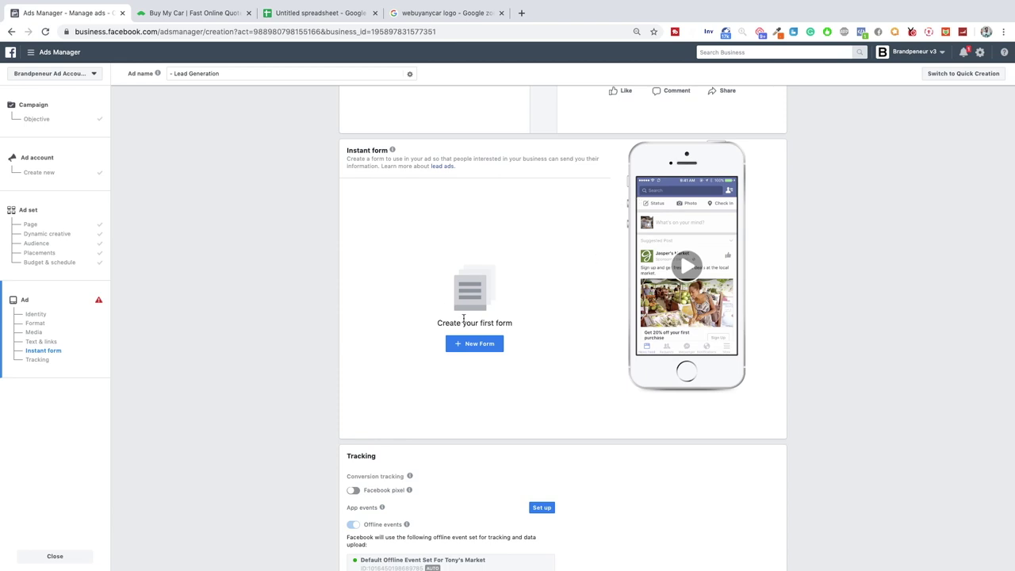
- Create a new instant form, dismiss the form types tip and look over the Intro section's headline, image and layout options
left_click(476, 345)
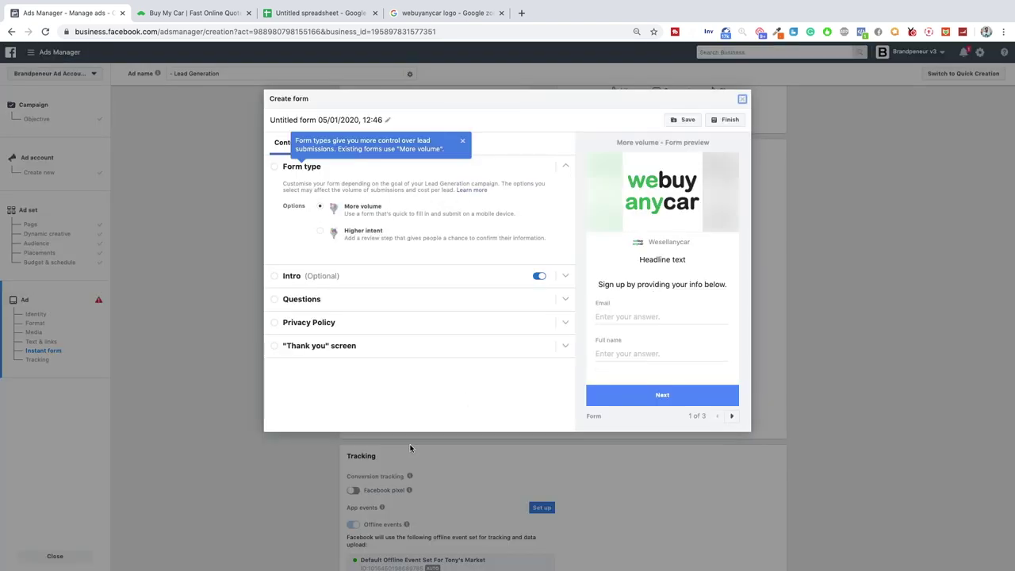
left_click(463, 141)
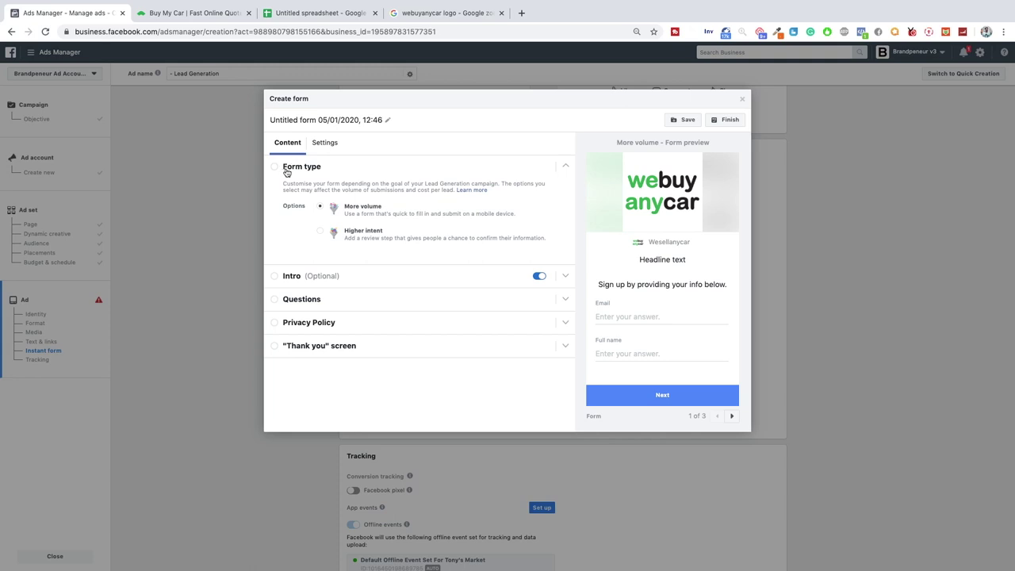
left_click(290, 279)
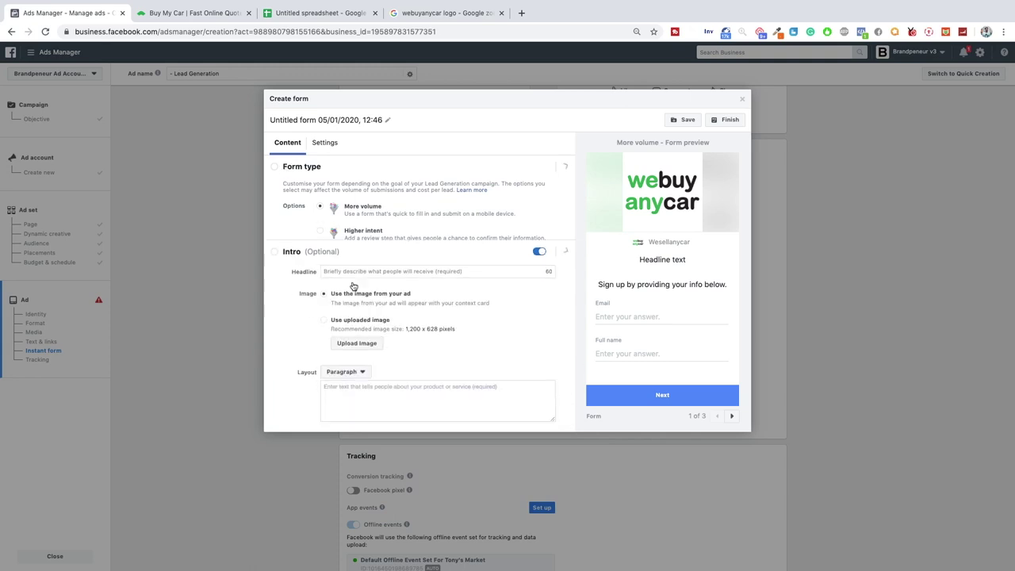
left_click(348, 211)
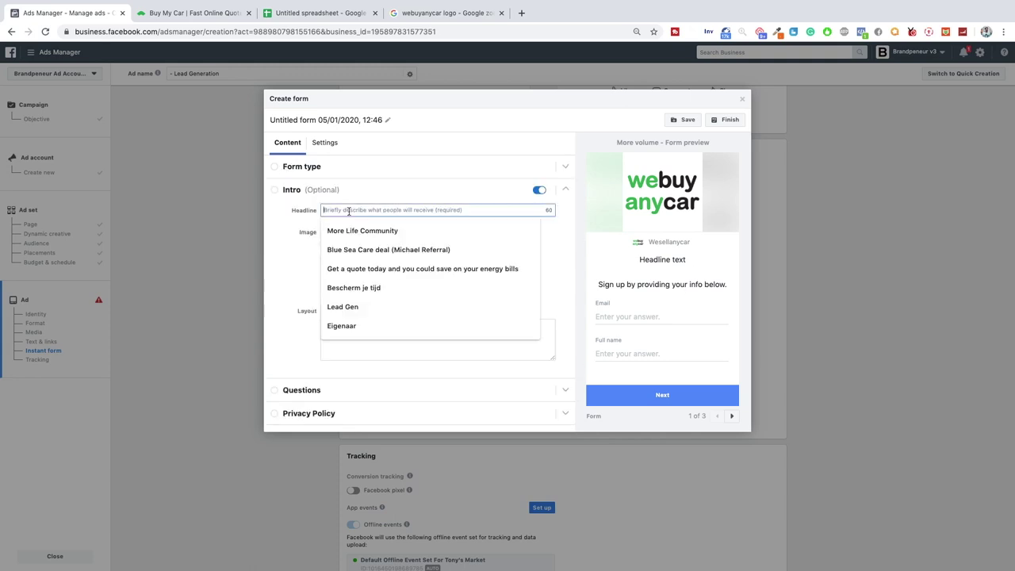
left_click(310, 229)
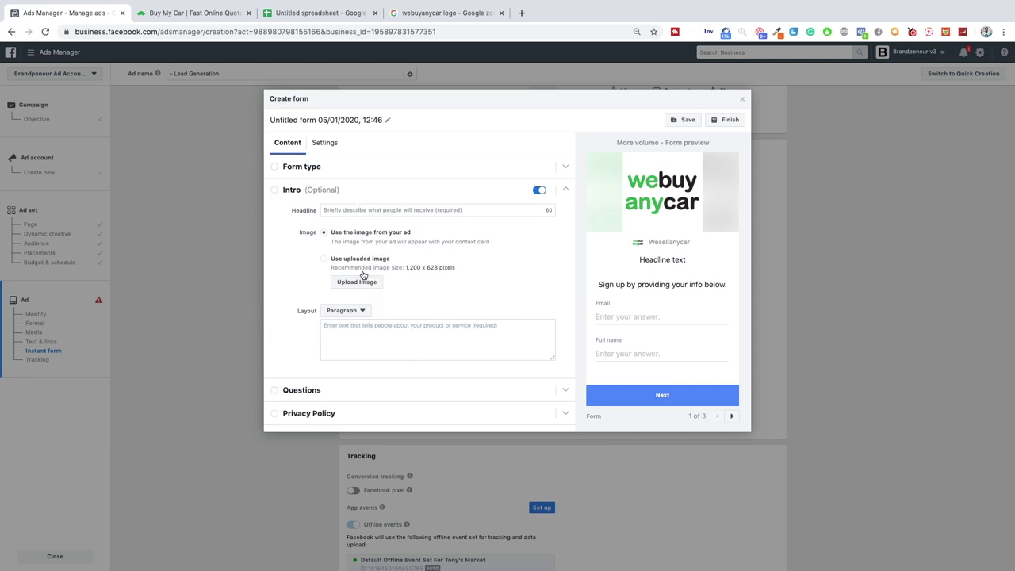
left_click(472, 211)
left_click(454, 194)
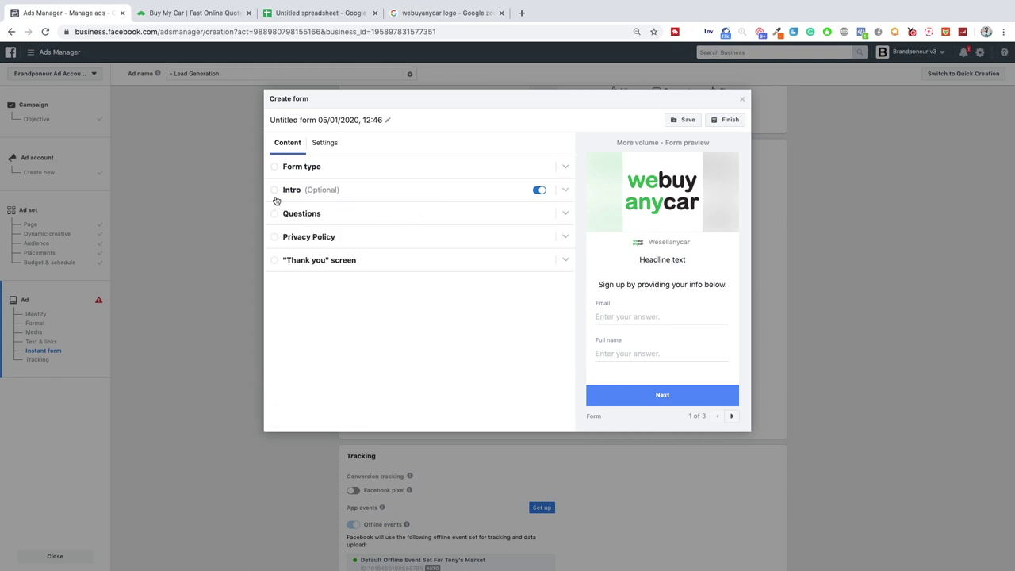
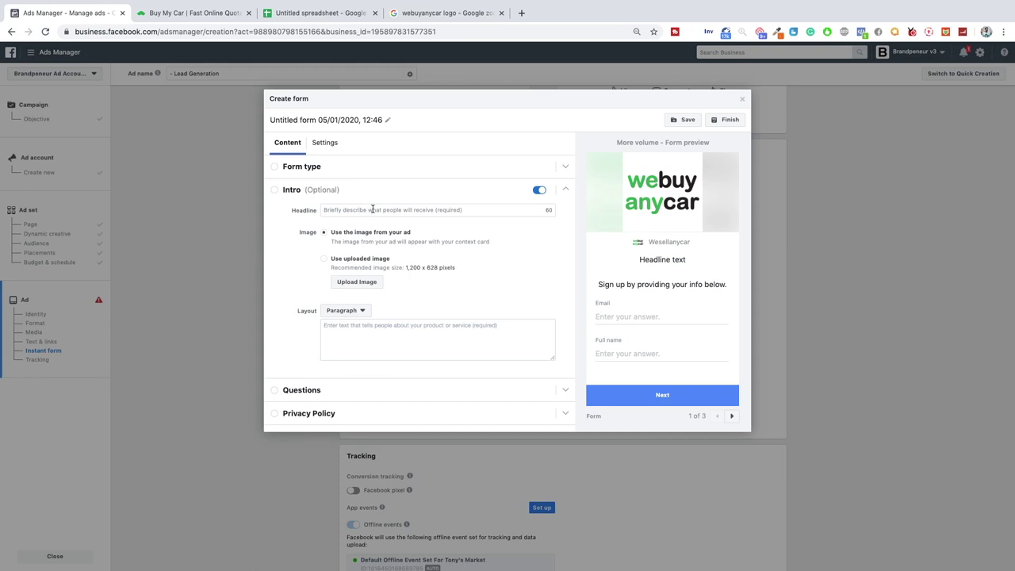
- Set the intro headline of the form to "Get A Free Car Valuation"
left_click(372, 209)
type("Get")
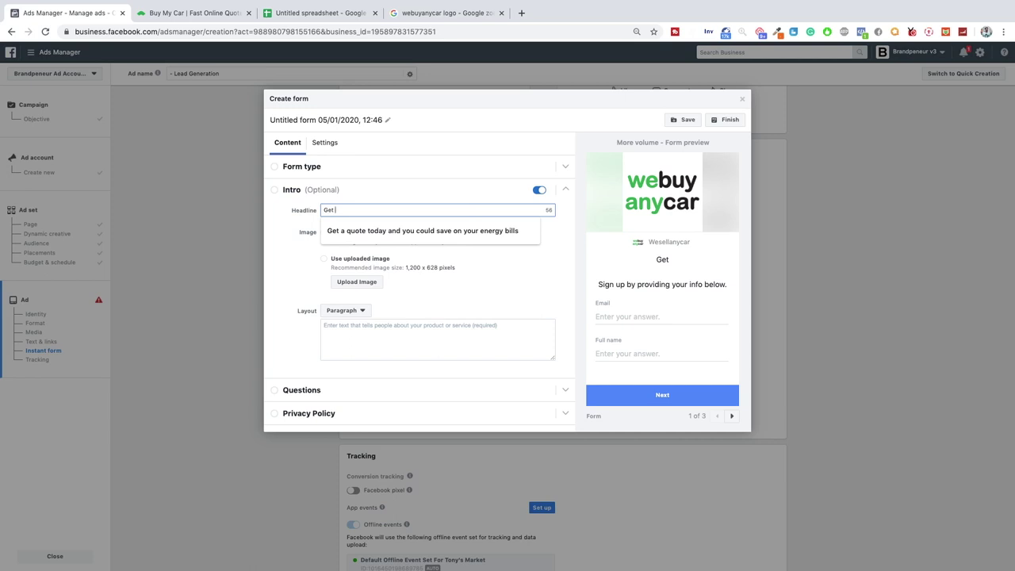
type(" A free car")
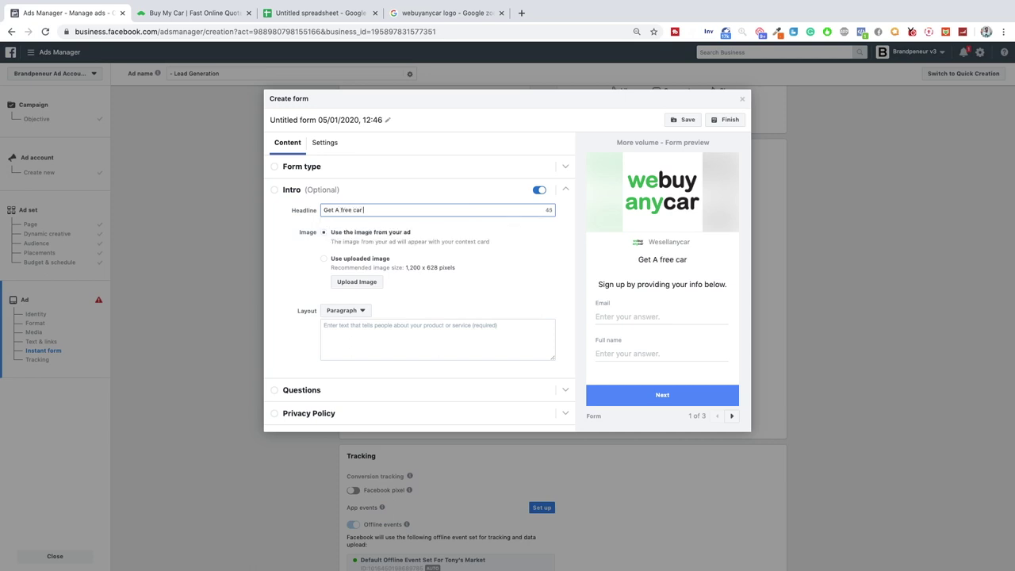
key("super+a")
key("Right")
type("valuation")
key("super+a")
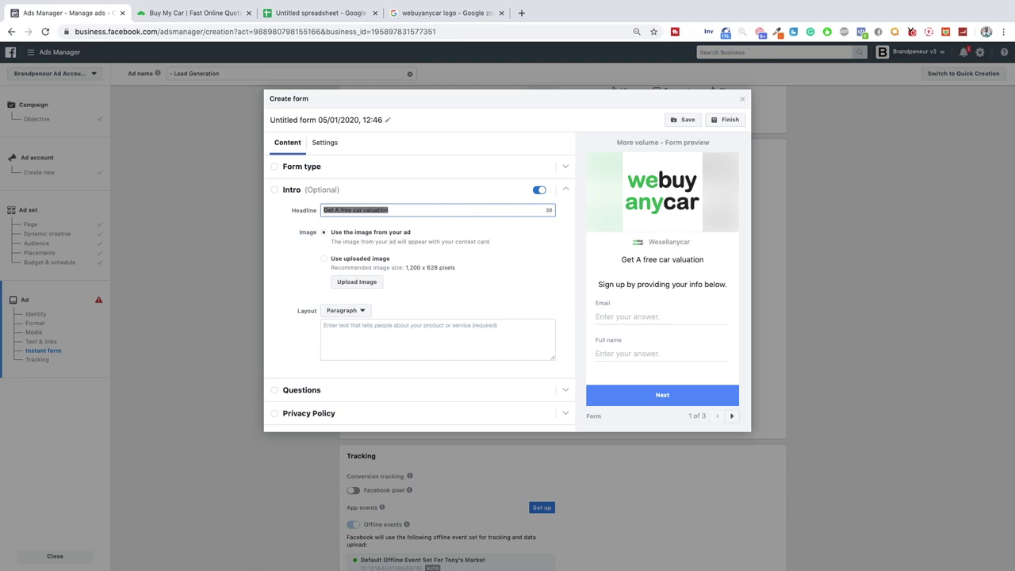
type("Get A Free Car Valuation")
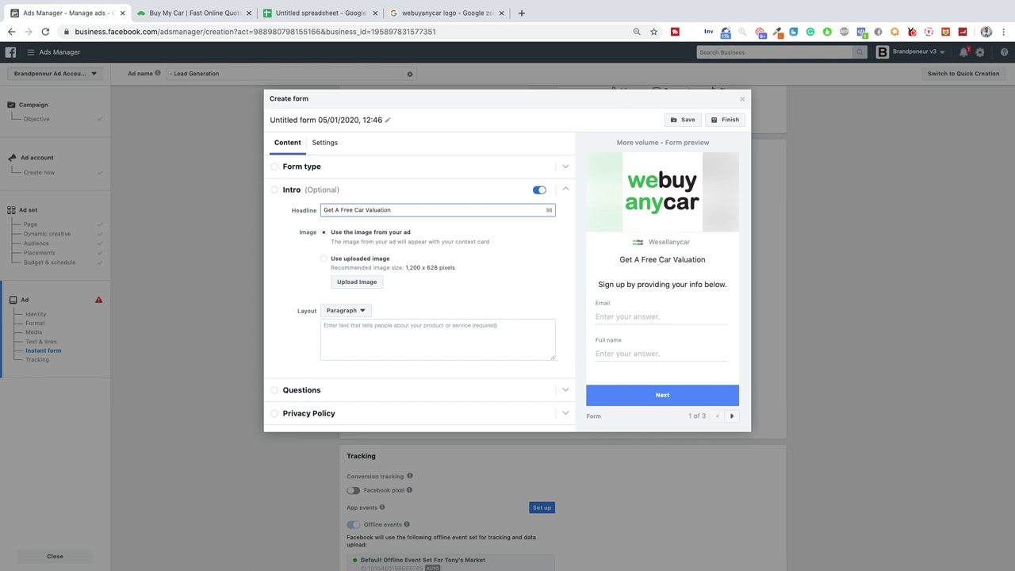
type(". Finnd out")
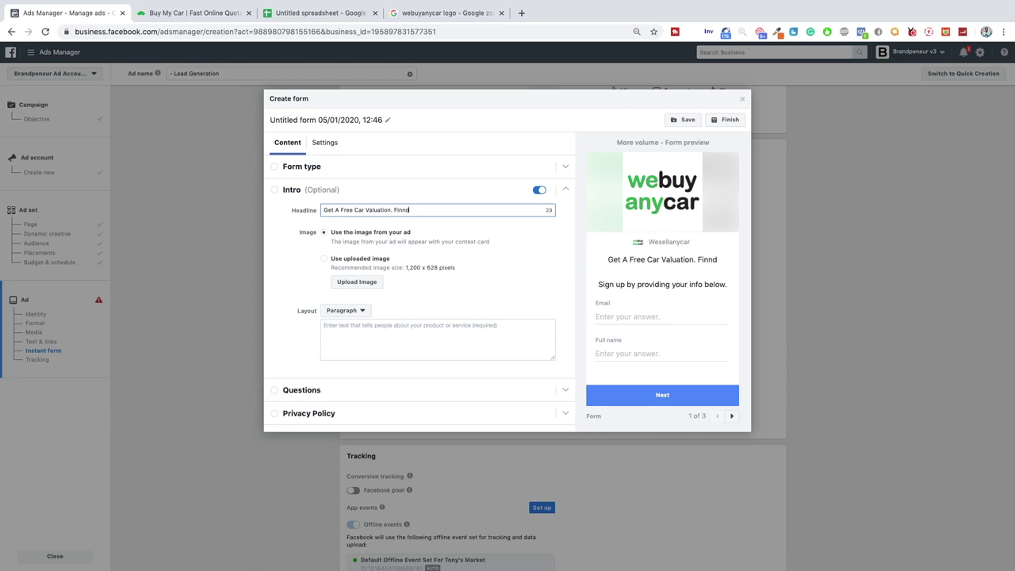
key("BackSpace")
key("BackSpace")
key("BackSpace")
key("BackSpace")
key("BackSpace")
key("BackSpace")
key("BackSpace")
key("BackSpace")
key("BackSpace")
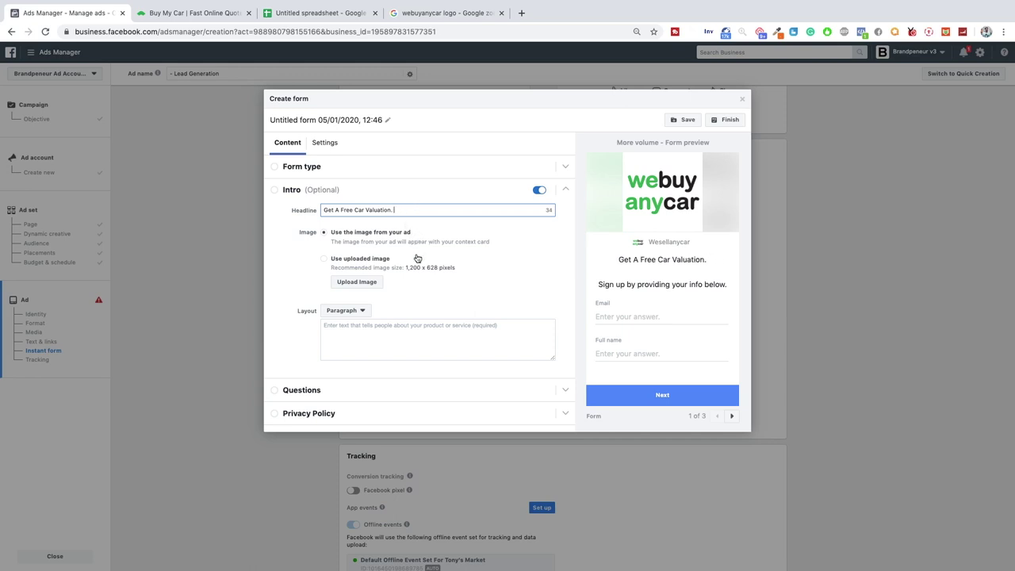
left_click(367, 333)
type("Find Out")
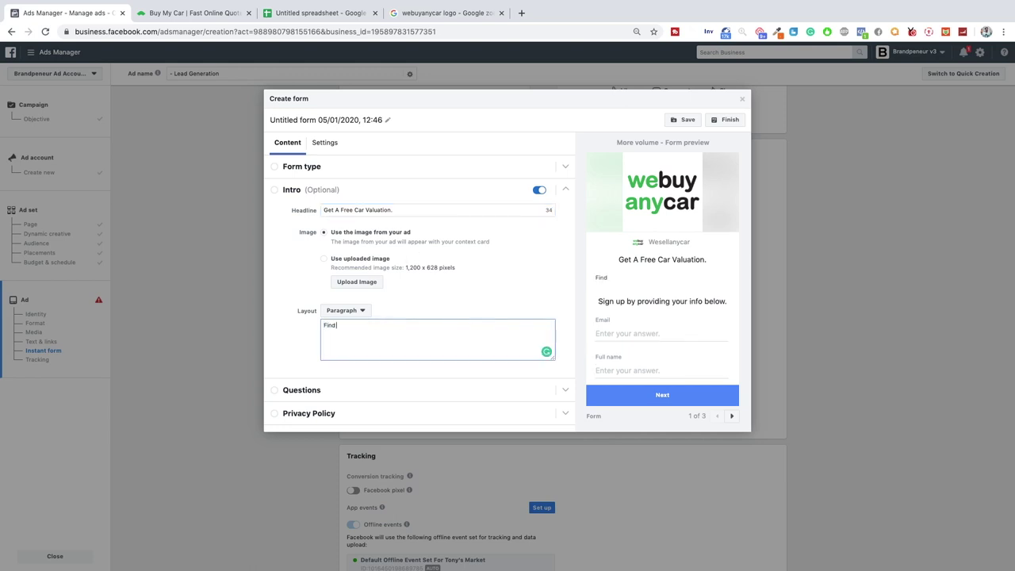
key("super+a")
type("Find")
key("BackSpace")
key("BackSpace")
key("BackSpace")
key("BackSpace")
- Write "Find Out How Much Your Car Is Worth" after the headline and move that sentence into the intro's paragraph text
left_click(417, 209)
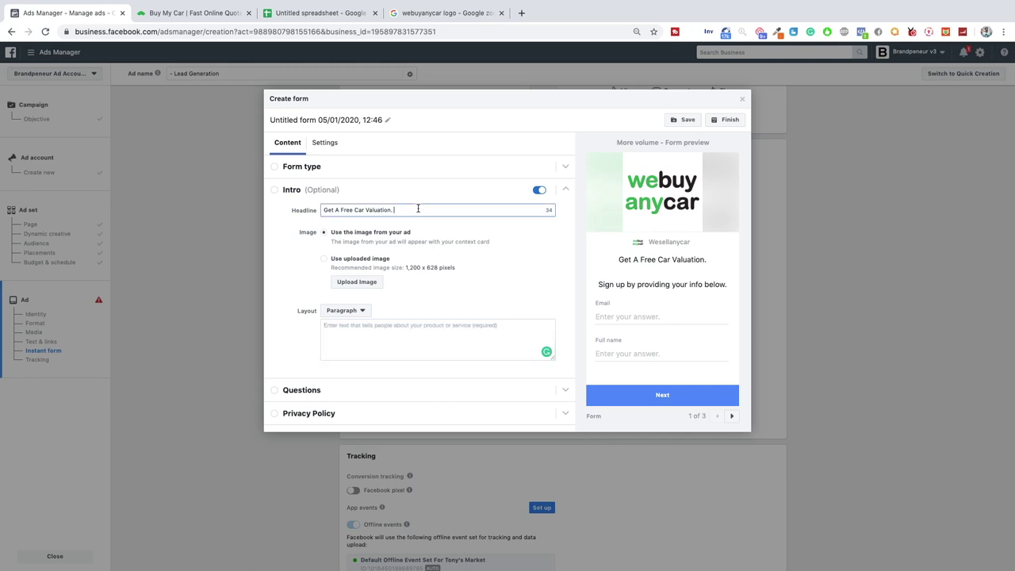
type("Find Out How M")
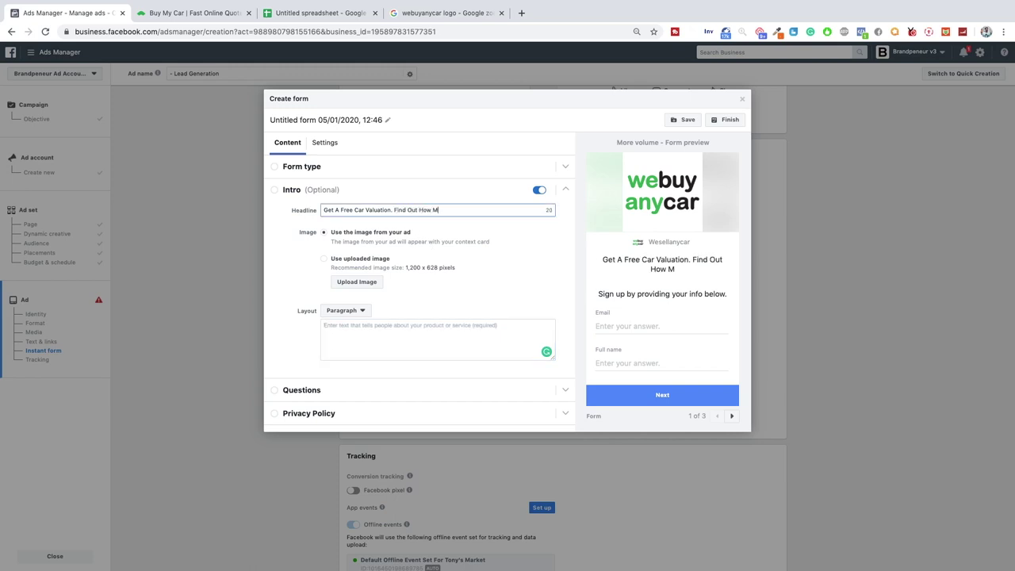
type("uch Your Car Is")
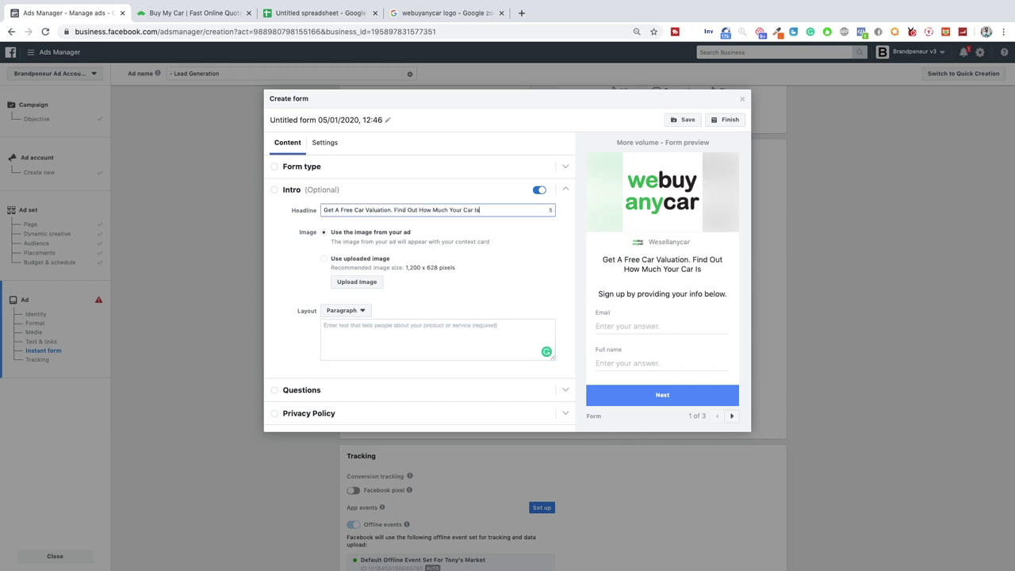
type(" Wort")
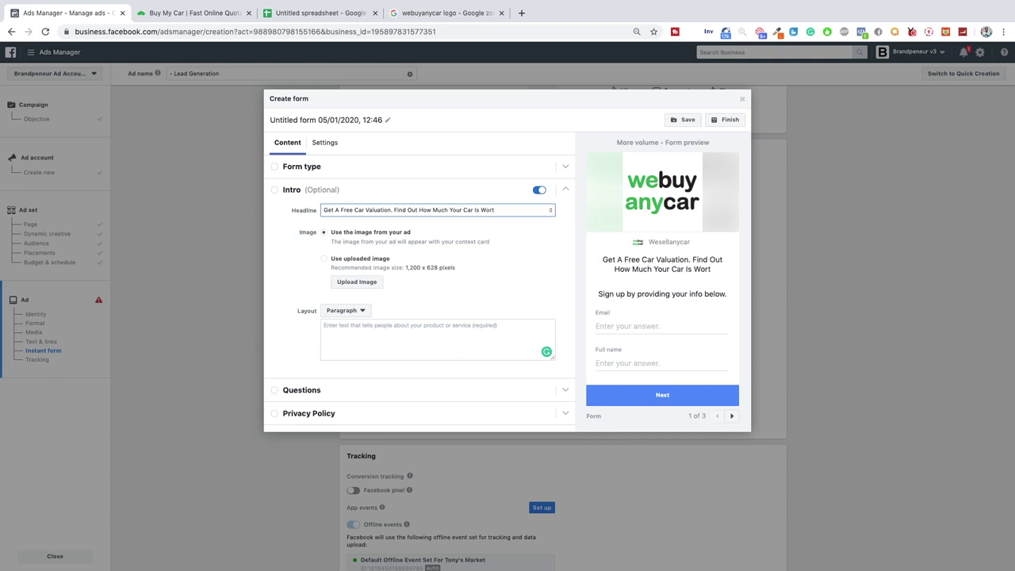
left_click_drag(394, 210, 544, 211)
key("ctrl+x")
left_click(403, 335)
key("ctrl+v")
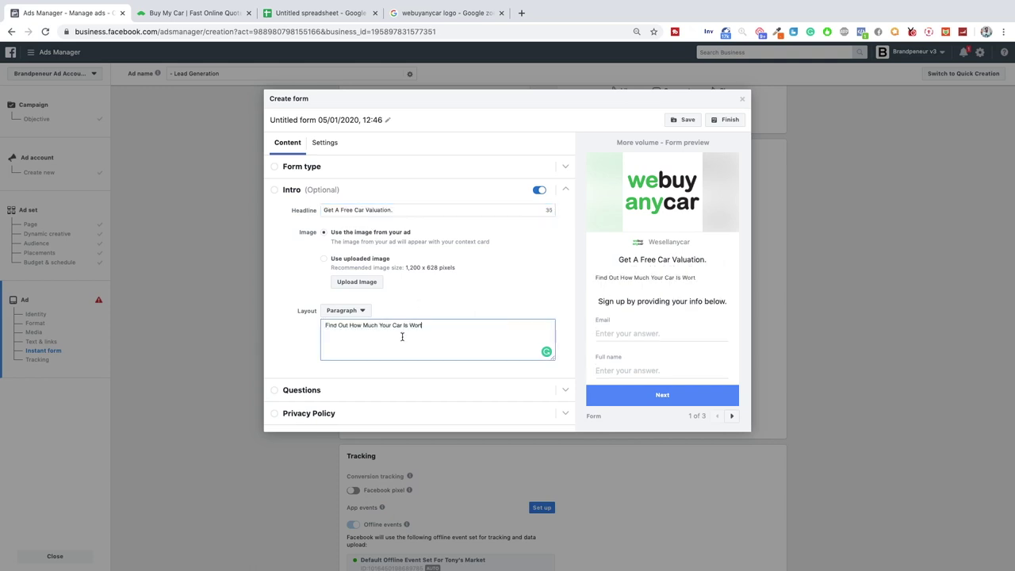
- Replace the full stop ending the headline so it reads "Get A Free Car Valuation Today!"
left_click(409, 214)
key("BackSpace")
type("ToDAY")
key("BackSpace")
key("BackSpace")
key("BackSpace")
type("day!")
- Capitalise the word "Free" in the headline as "FREE"
left_click(354, 210)
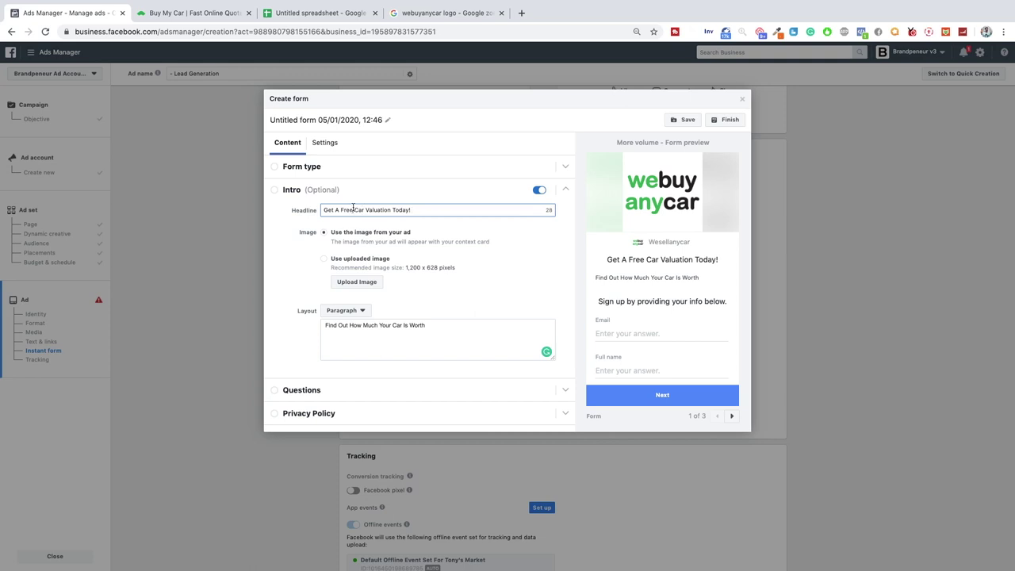
key("BackSpace")
key("BackSpace")
key("BackSpace")
type("REE")
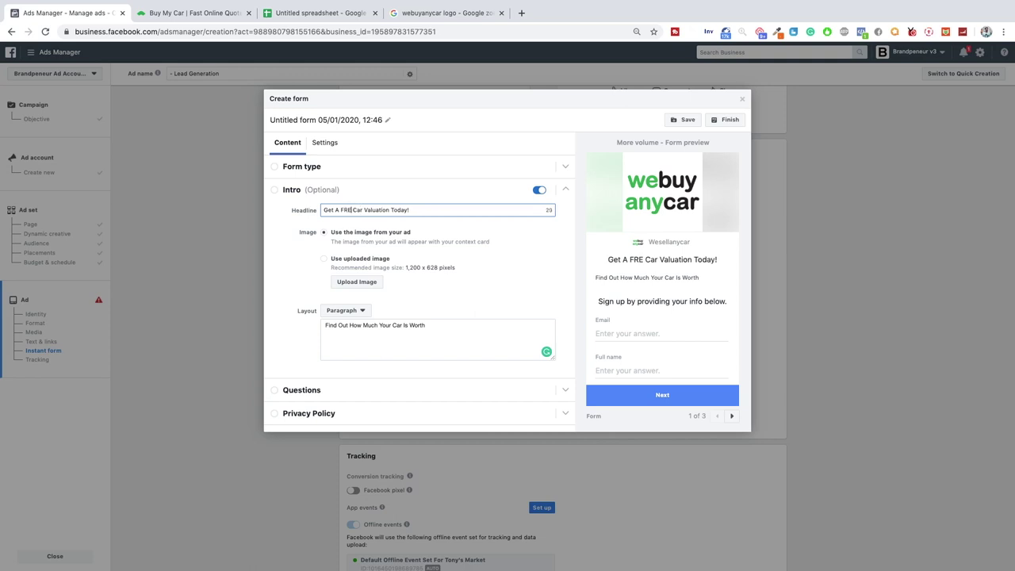
- Add to the intro paragraph "See what you could get if you sold your car yourself or get a guide price if you're looking to buy."
left_click(450, 329)
left_click(394, 210)
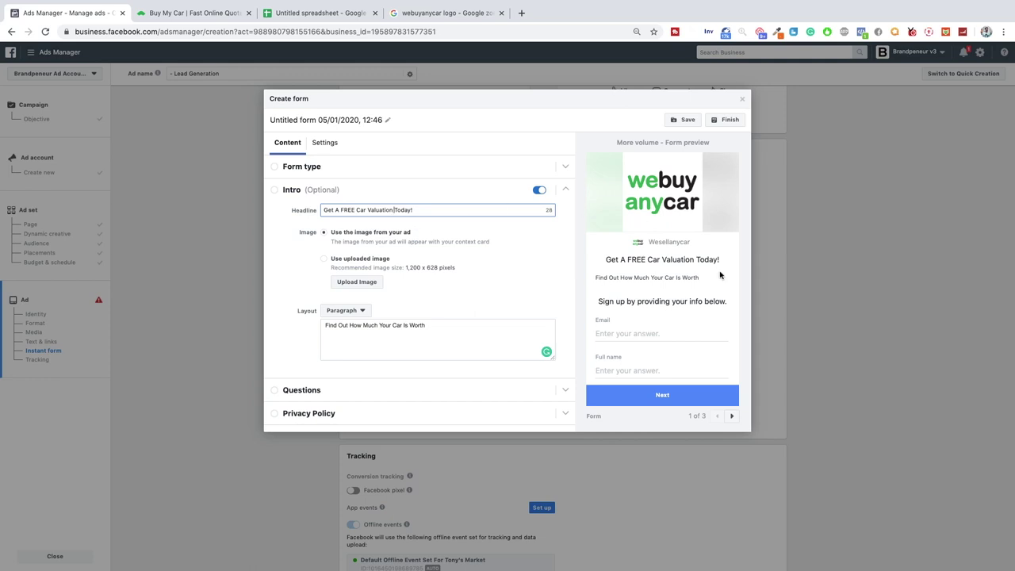
left_click(497, 333)
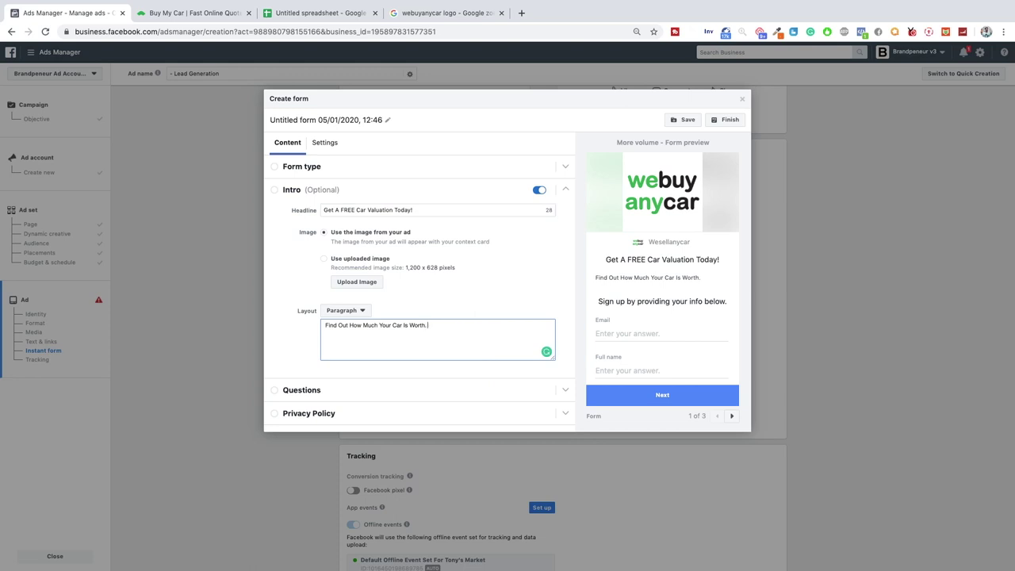
type(". See what you can")
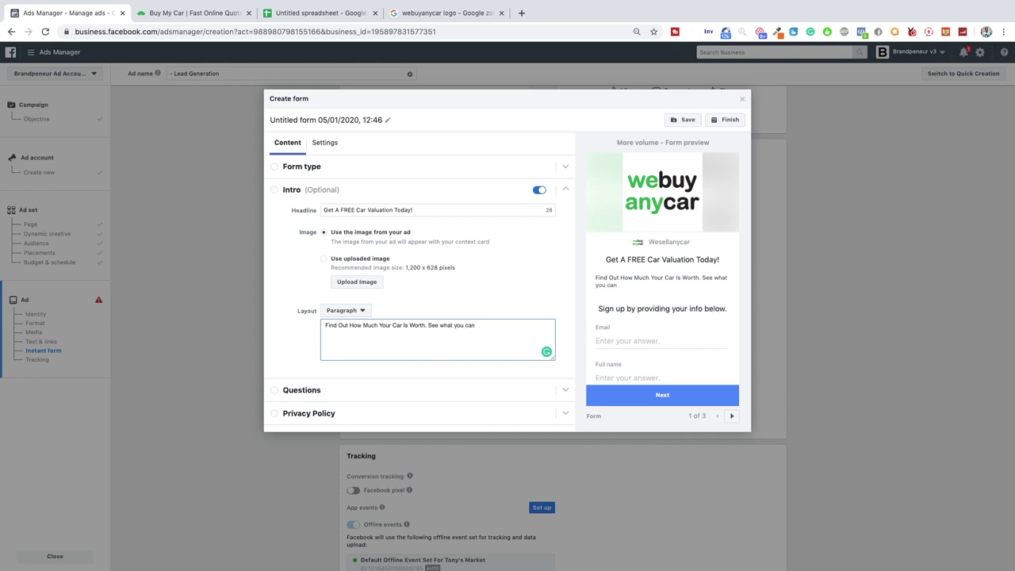
key("BackSpace")
key("BackSpace")
type("could get if you sold your car yourself or get a guide")
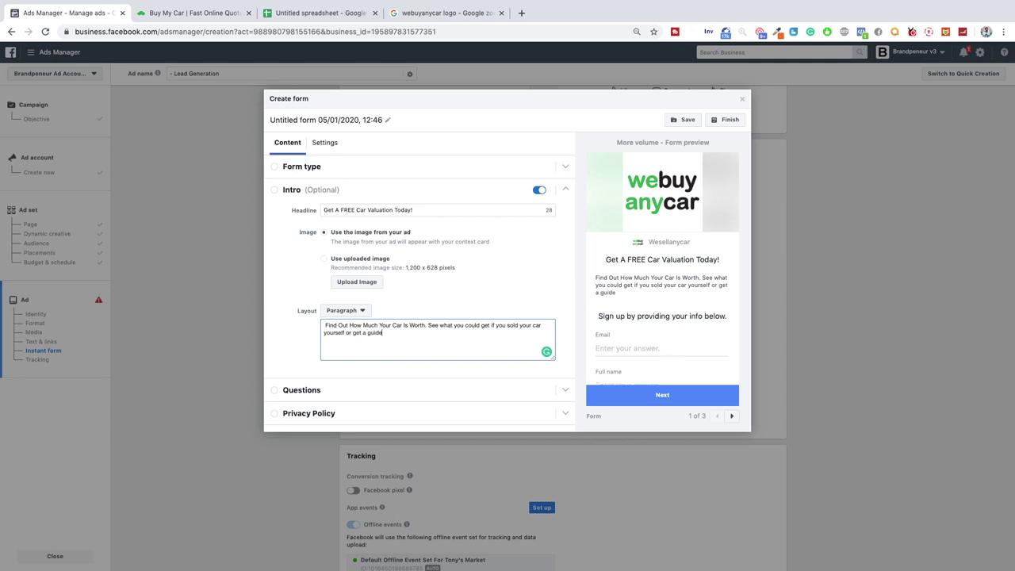
type(" price if you're looking to buy.")
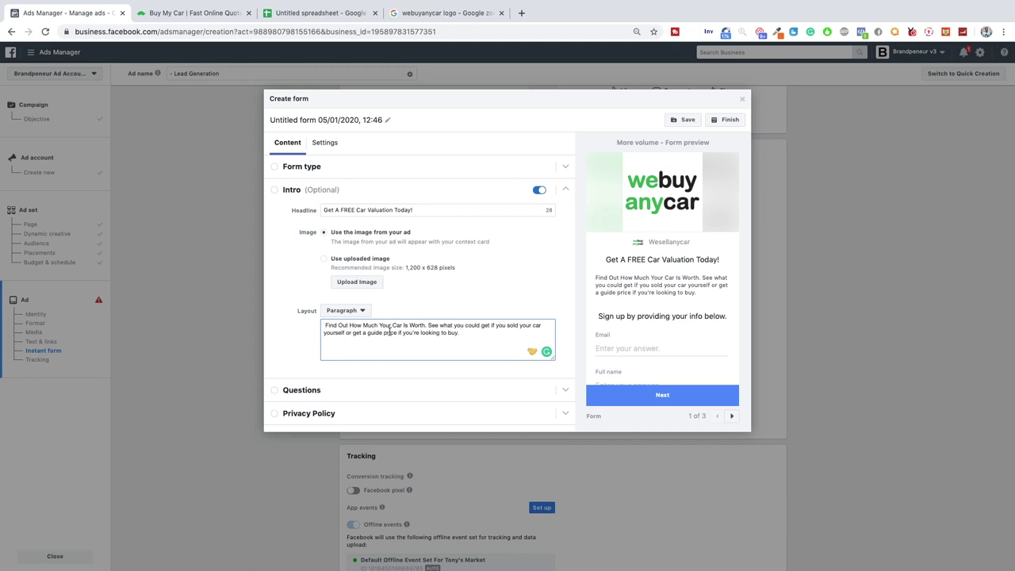
left_click_drag(367, 332, 397, 332)
left_click(445, 338)
key("super+shift+Up")
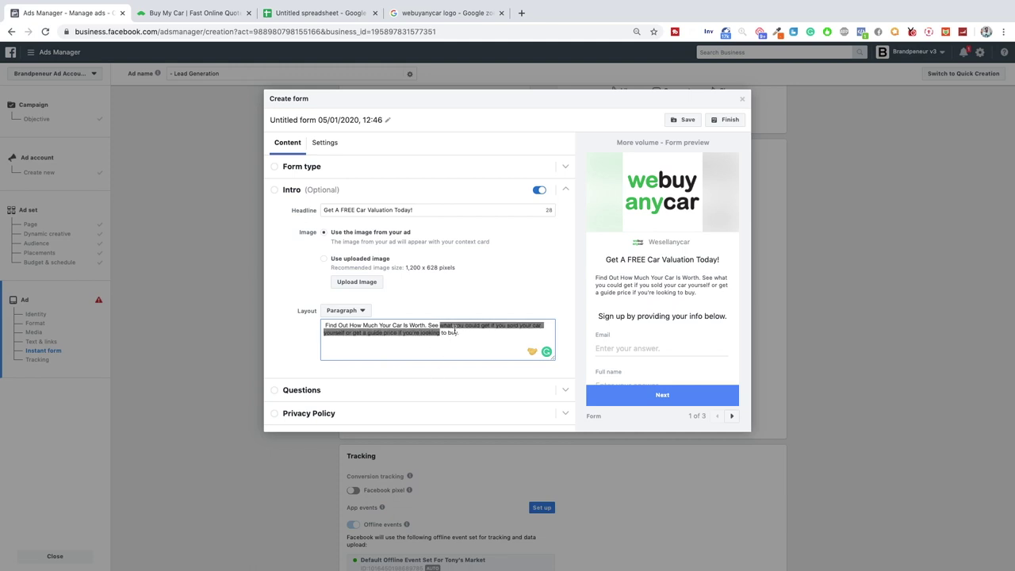
- Change "What" back to lowercase in the paragraph's second sentence and start that sentence on a new line
left_click(447, 341)
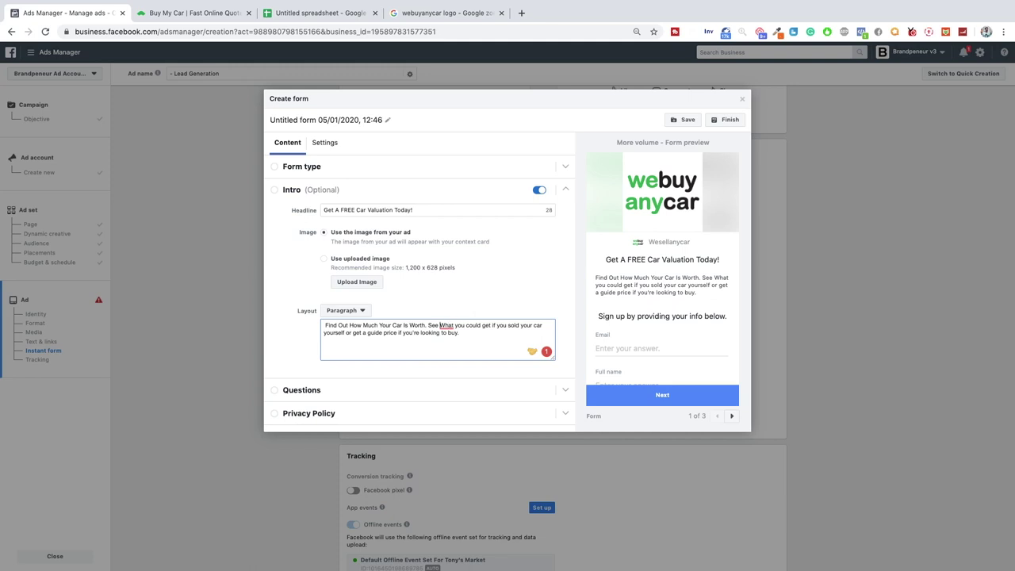
key("BackSpace")
type("w")
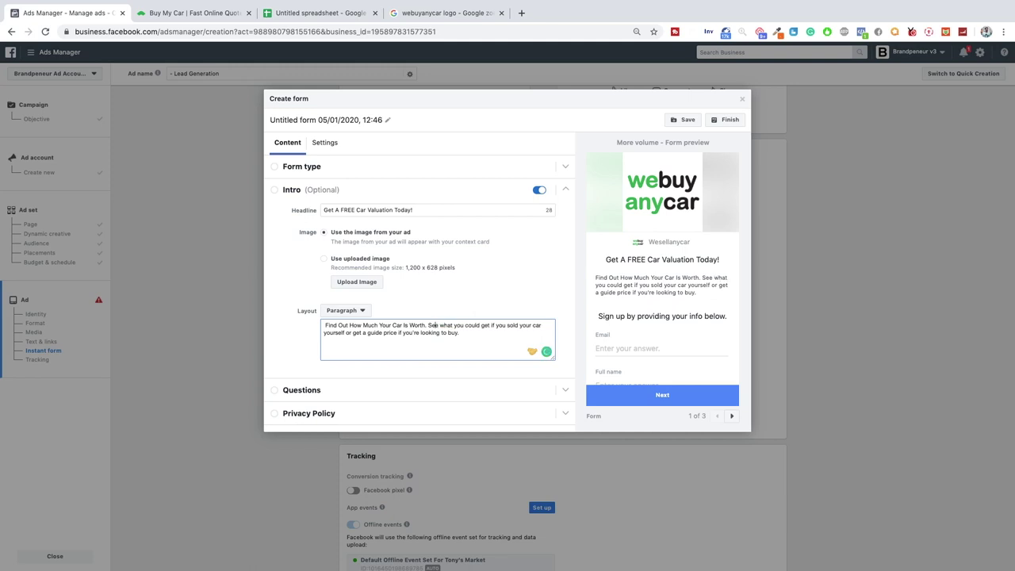
key("Return")
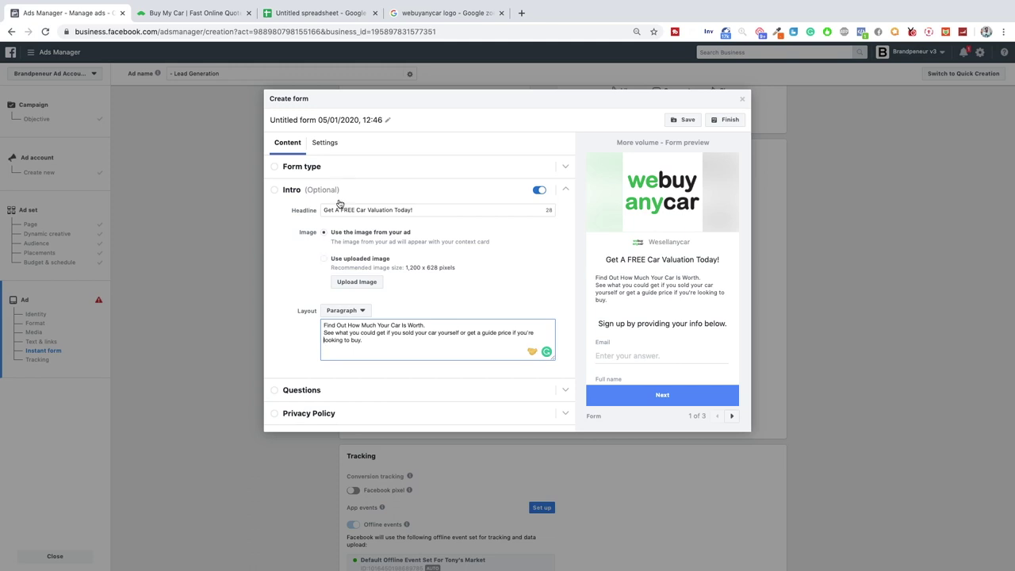
- Open the Emojipedia website in a new browser tab
left_click(520, 13)
type("emoi")
key("BackSpace")
type("ji")
key("Return")
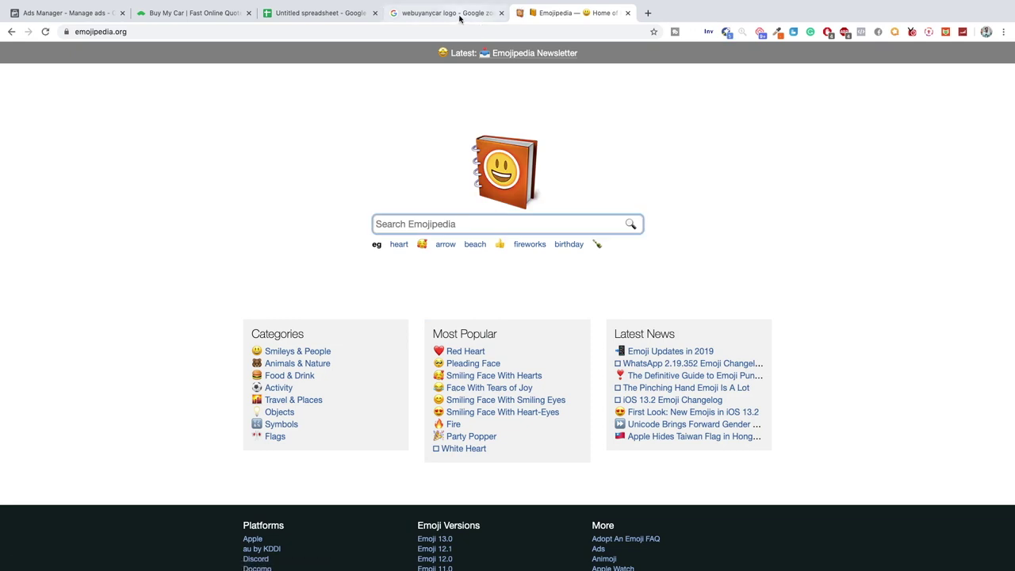
- Search Emojipedia for "car" and copy the Oncoming Automobile emoji
type("car")
key("Return")
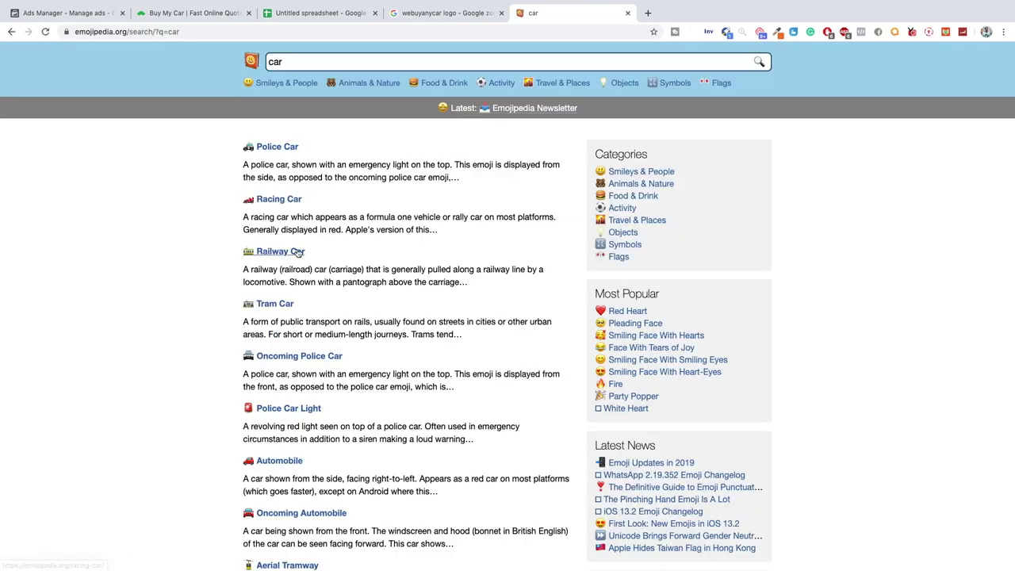
scroll(290, 408, "down", 2)
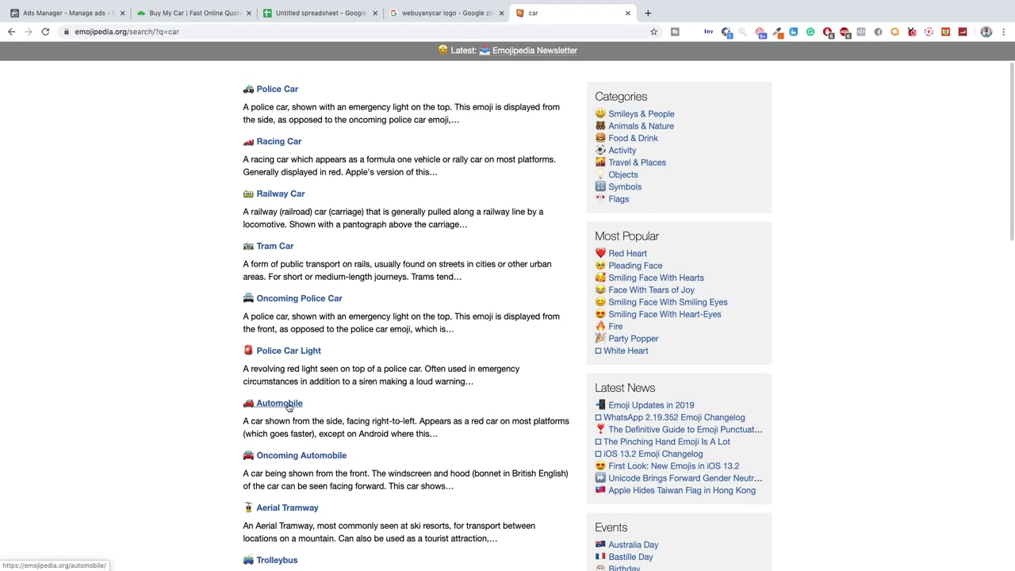
left_click(299, 455)
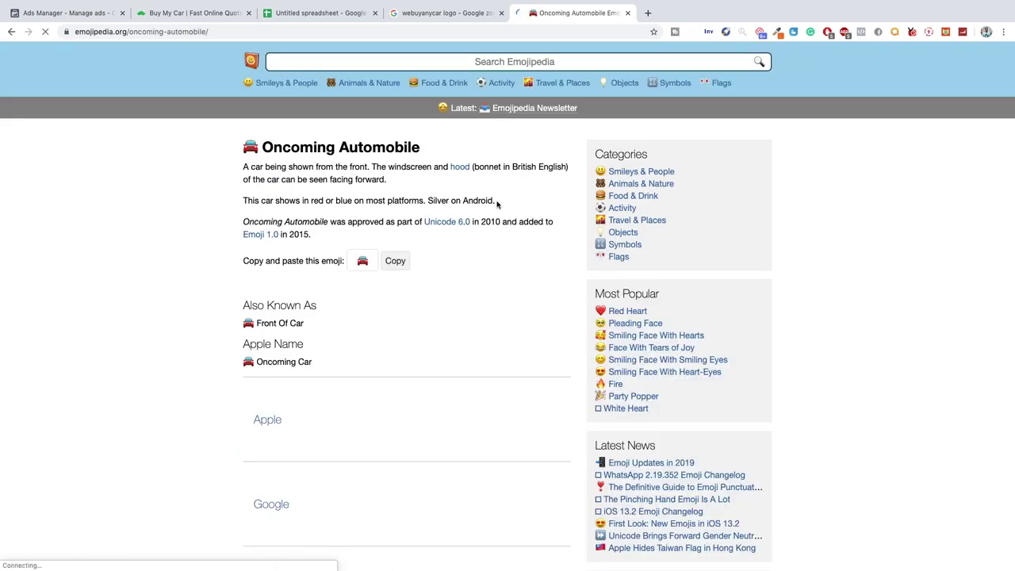
left_click(395, 260)
- Return to Ads Manager and add the copied car emoji before and after the form's headline, separated by spaces
left_click(66, 13)
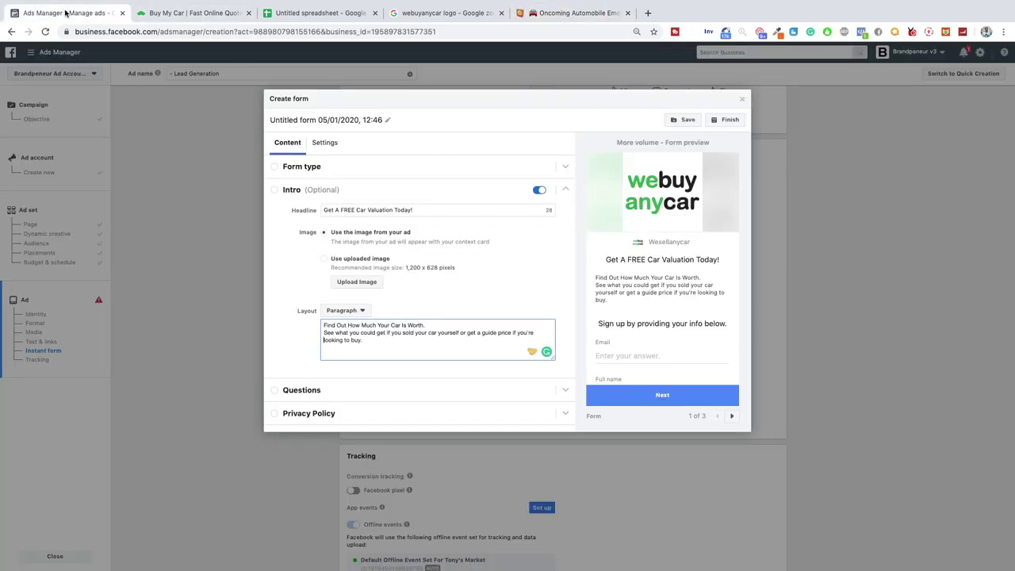
left_click(417, 210)
key("super+v")
key("super+v")
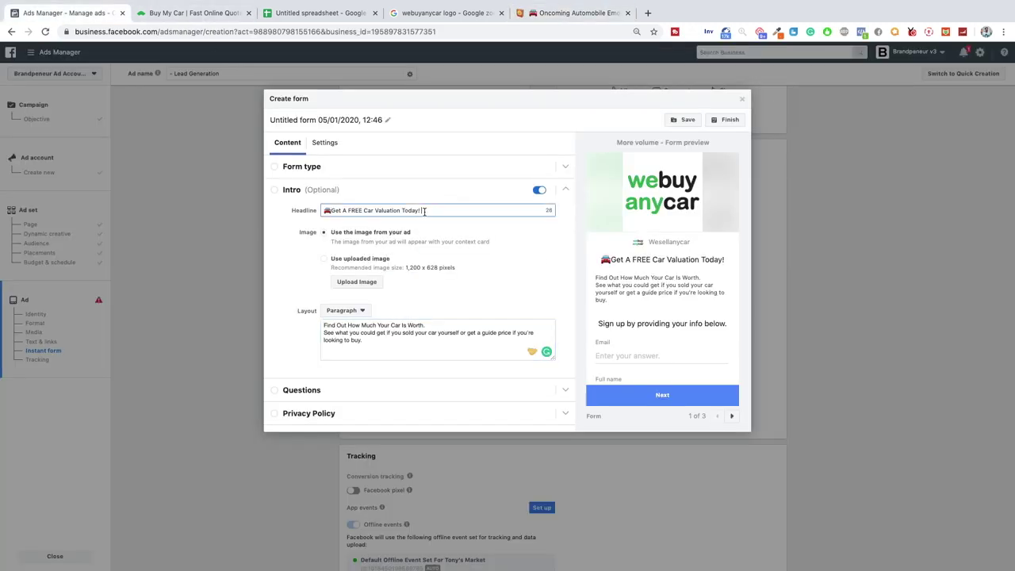
left_click(332, 210)
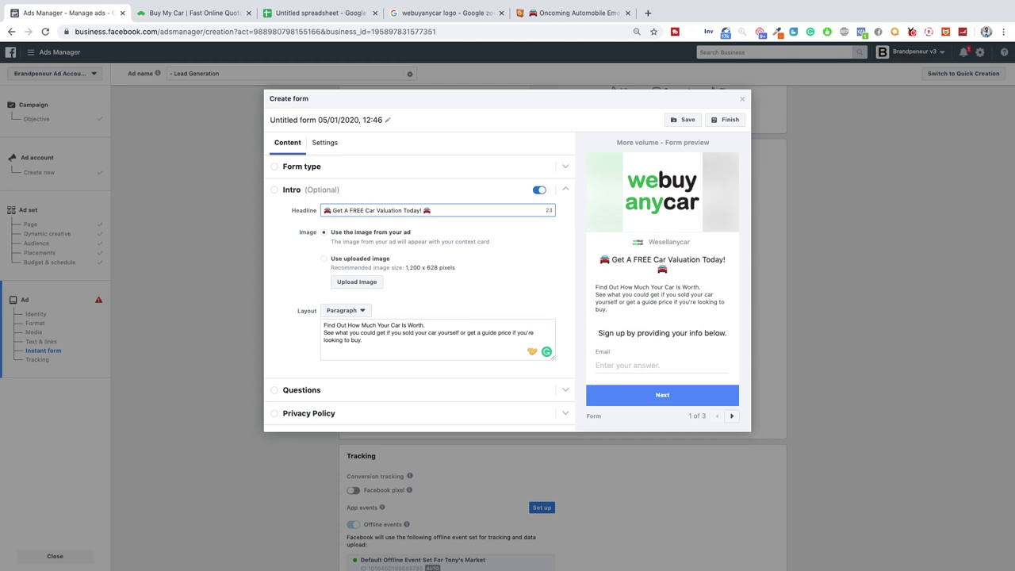
- Remove the car emoji from the start of the headline and leave a single one after "Today!"
key("BackSpace")
key("BackSpace")
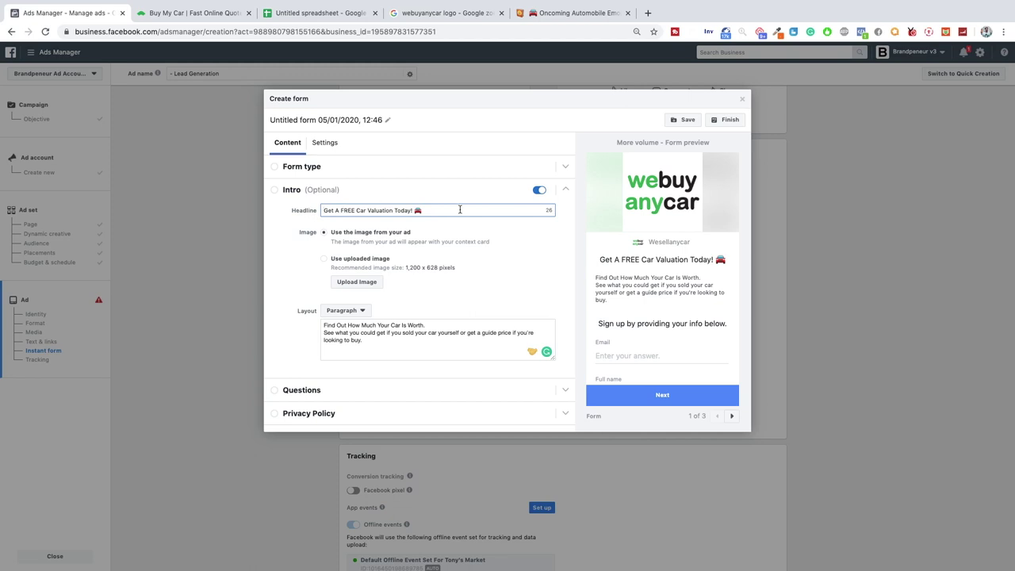
key("super+v")
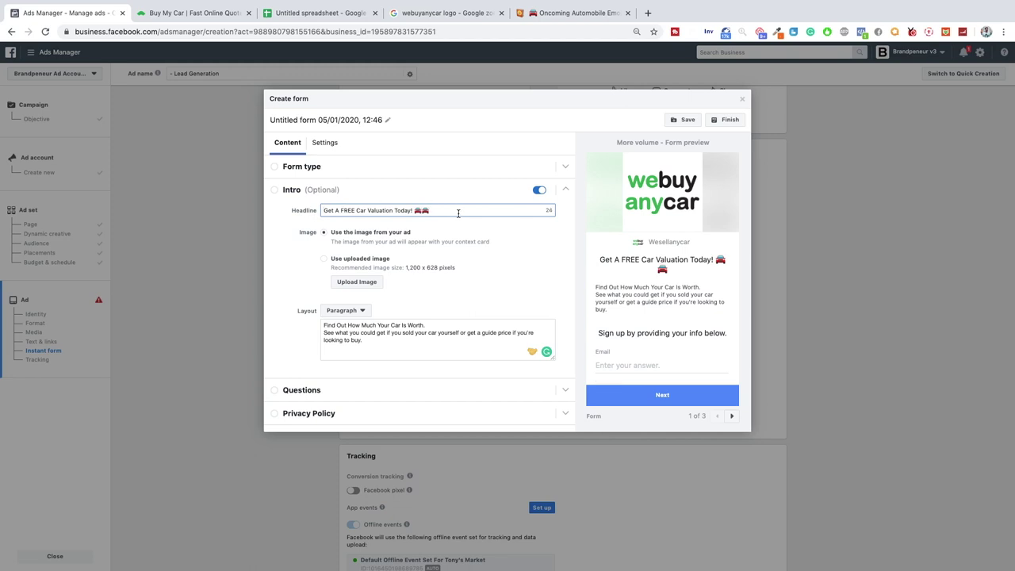
key("BackSpace")
- Switch back to Emojipedia, search for "money" and copy the Pound Banknote emoji
scroll(463, 273, "down", 1)
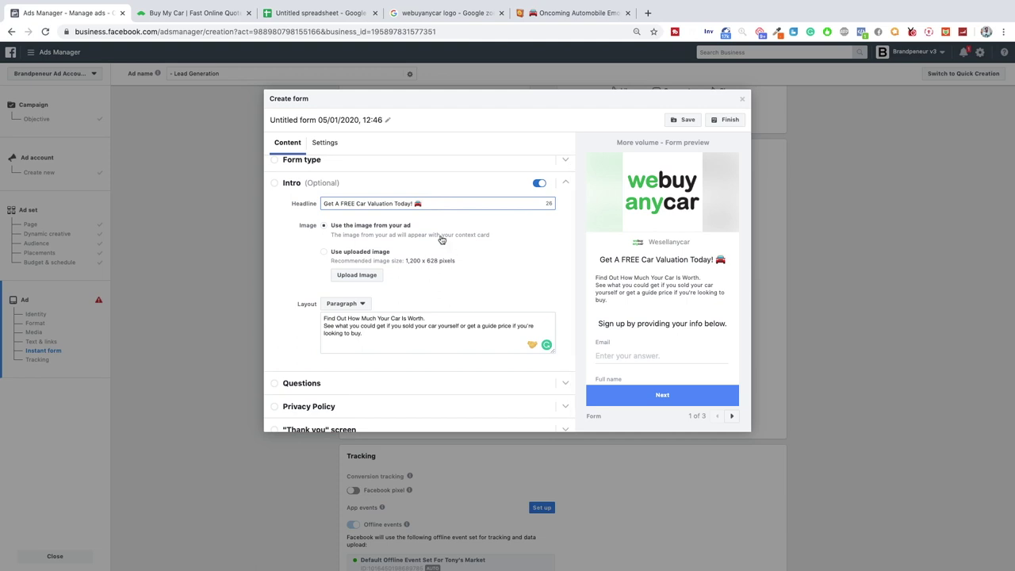
left_click(425, 315)
left_click(559, 13)
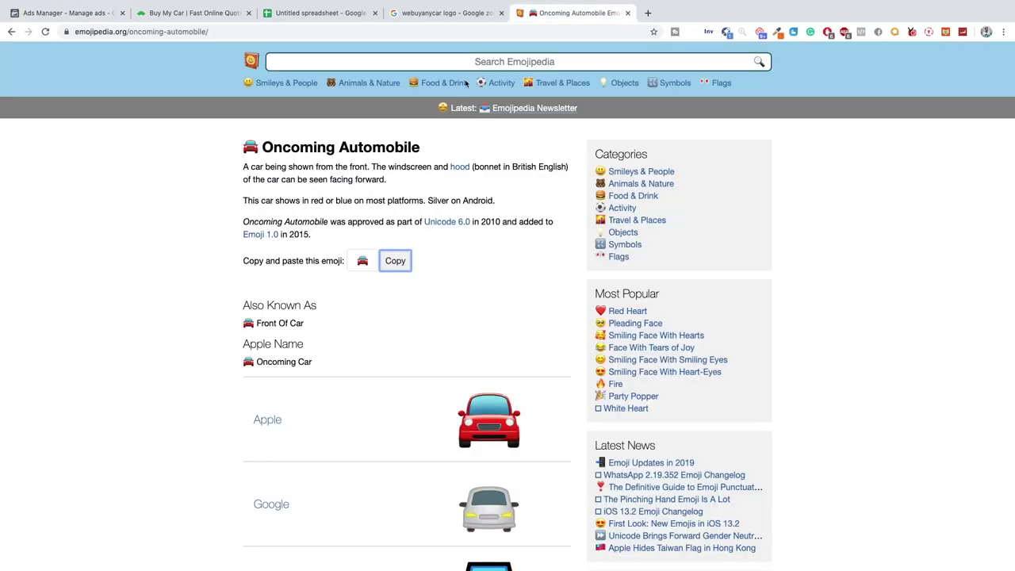
left_click(515, 62)
type("money")
key("Return")
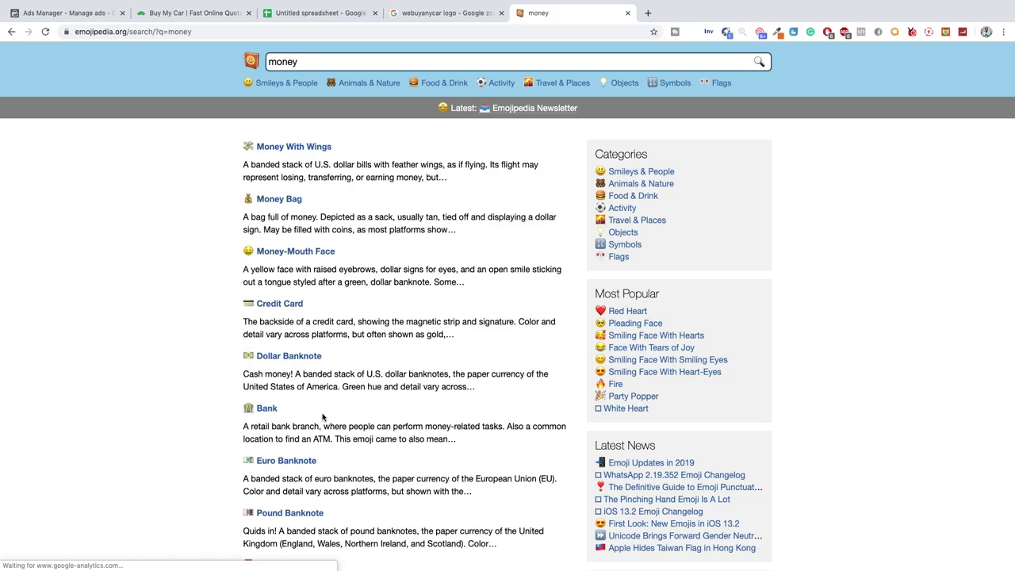
scroll(321, 418, "down", 3)
left_click(291, 400)
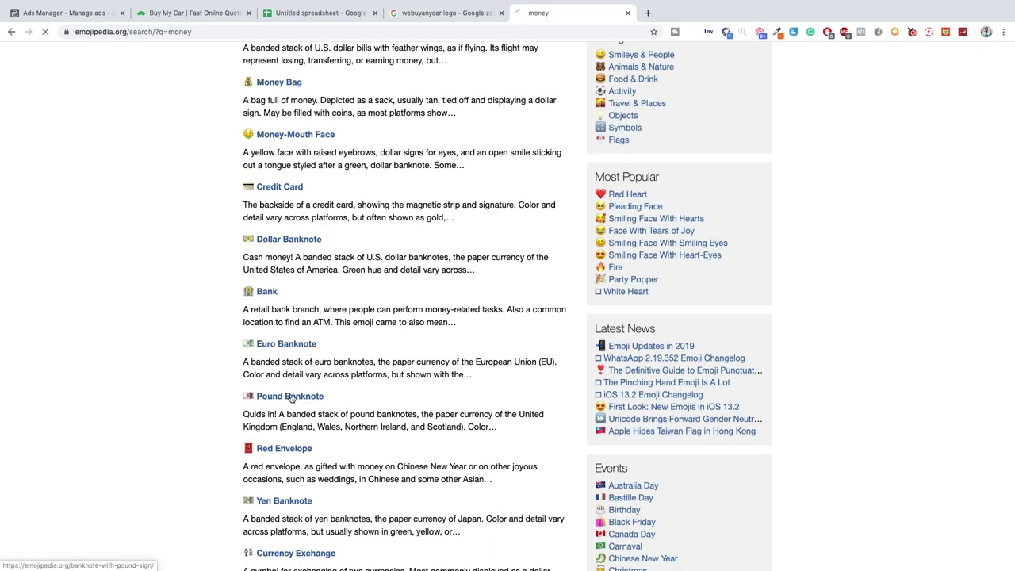
left_click(394, 307)
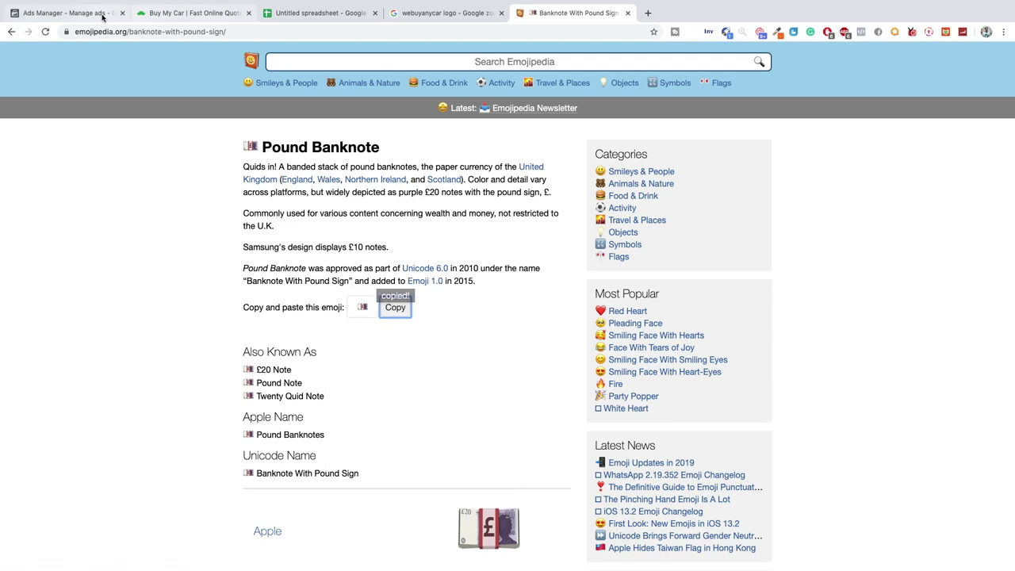
- Insert one pound banknote emoji after "Find Out How Much Your Car Is Worth." in the intro paragraph
left_click(102, 16)
left_click(445, 322)
key("ctrl+v")
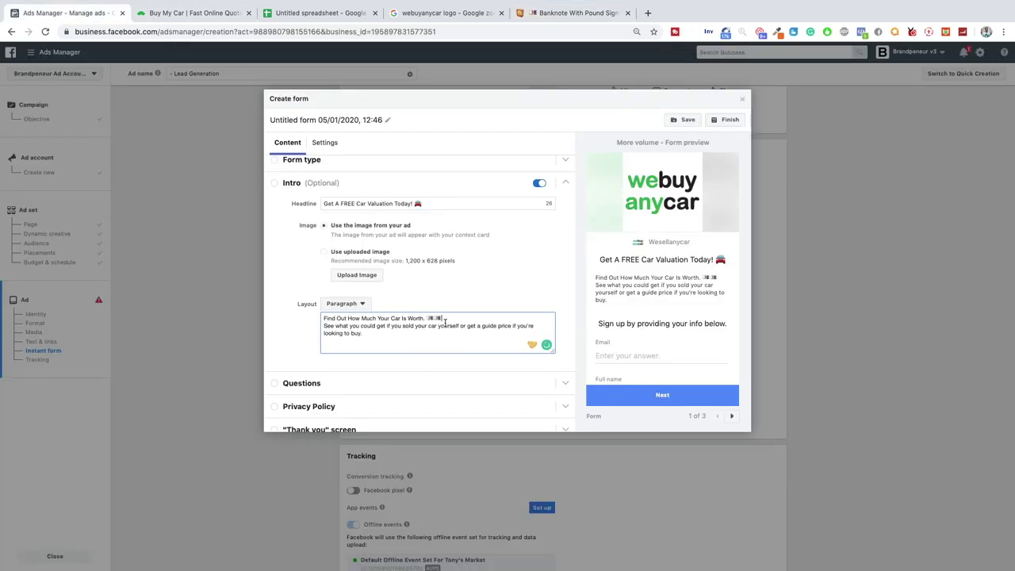
key("BackSpace")
- Search Emojipedia for "car" again and copy the side-view Automobile emoji
left_click(555, 16)
left_click(410, 61)
type("car")
key("Return")
scroll(292, 305, "down", 3)
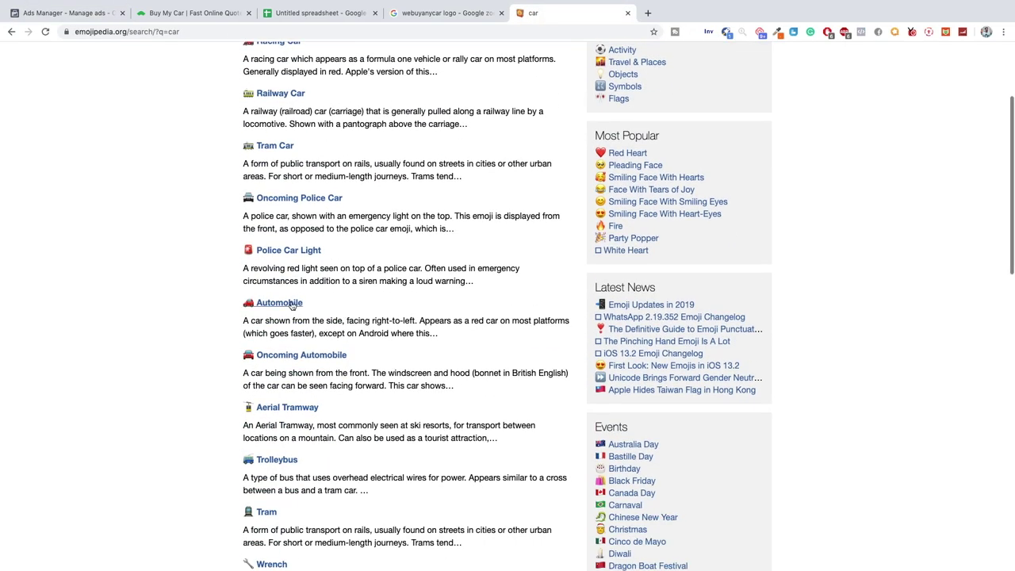
left_click(292, 305)
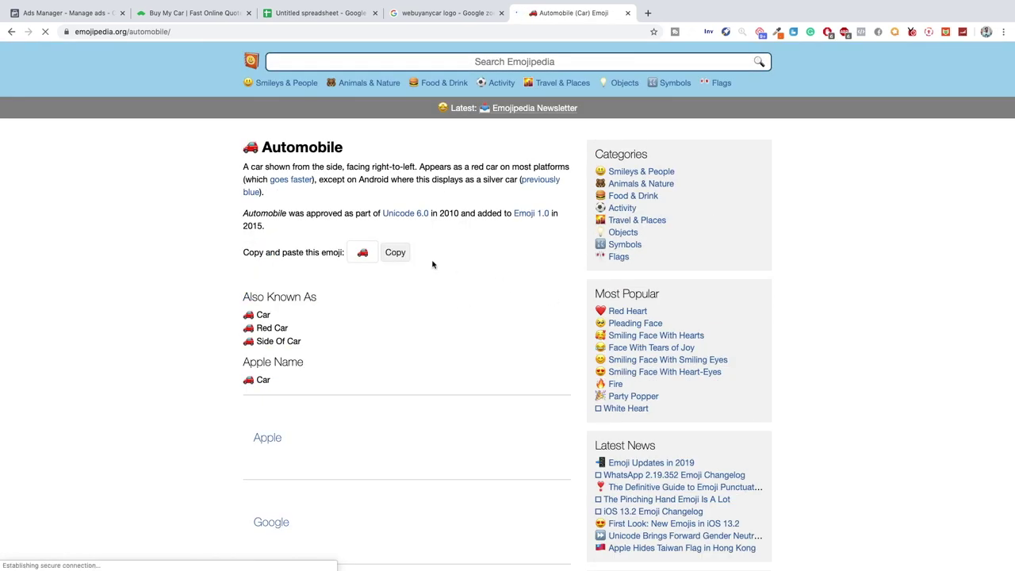
left_click(395, 253)
- End the intro paragraph in Ads Manager with the red car emoji followed by the pound banknote emoji after "looking to buy."
left_click(67, 12)
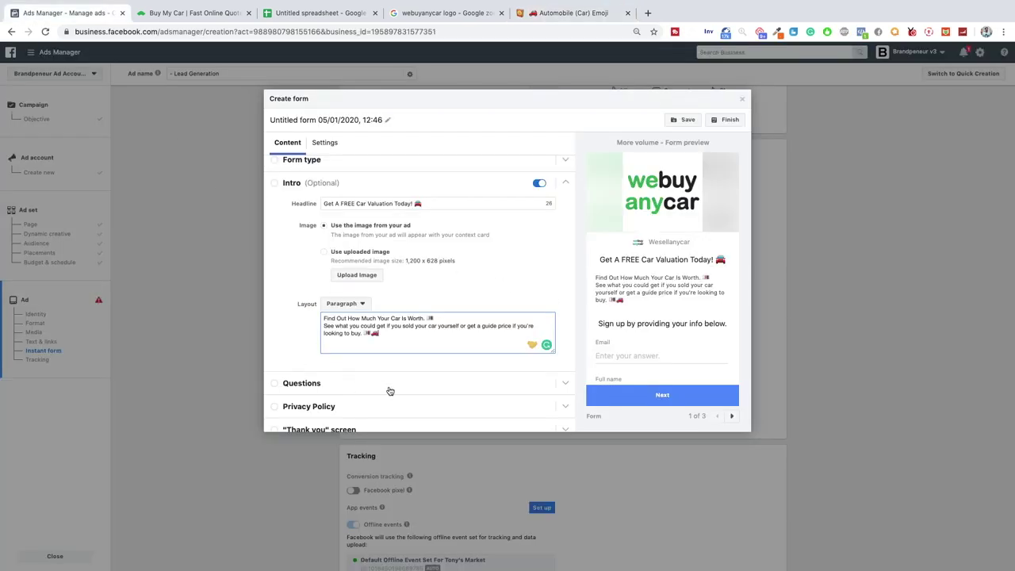
key("ctrl+v")
scroll(634, 246, "down", 1)
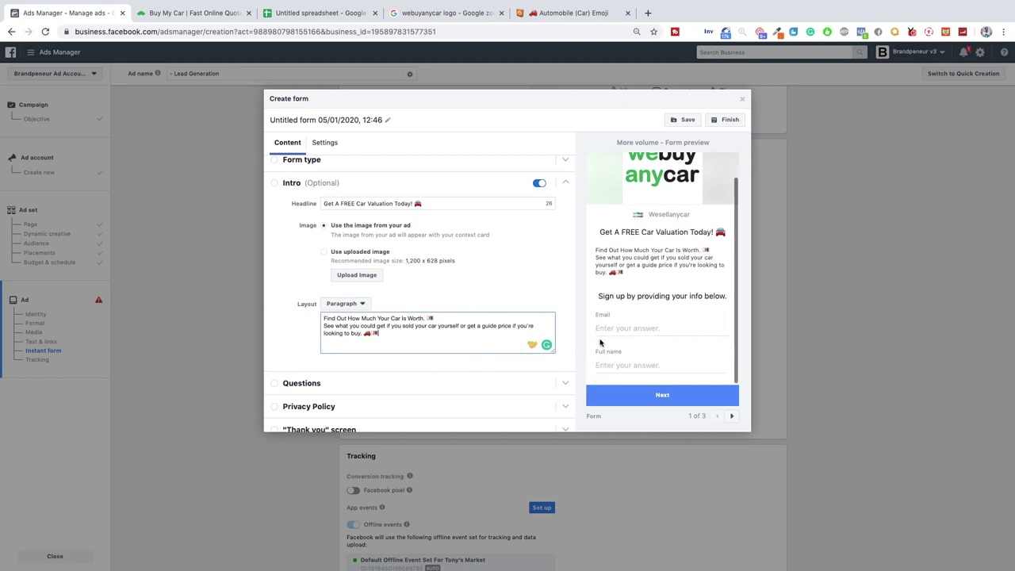
scroll(646, 362, "up", 2)
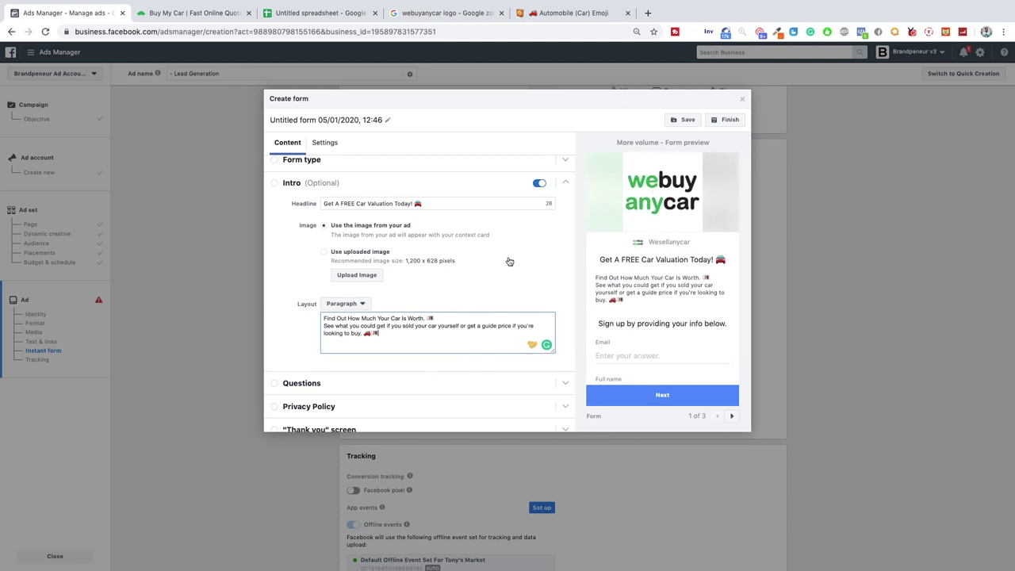
scroll(511, 262, "down", 1)
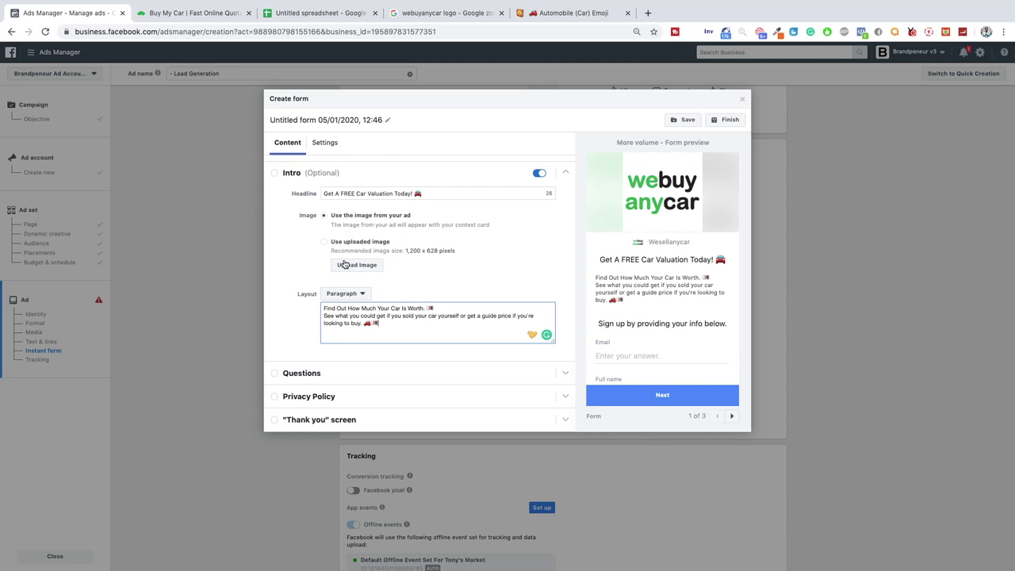
- Switch to the Google Images tab and search for "selling second hand cars"
left_click(426, 14)
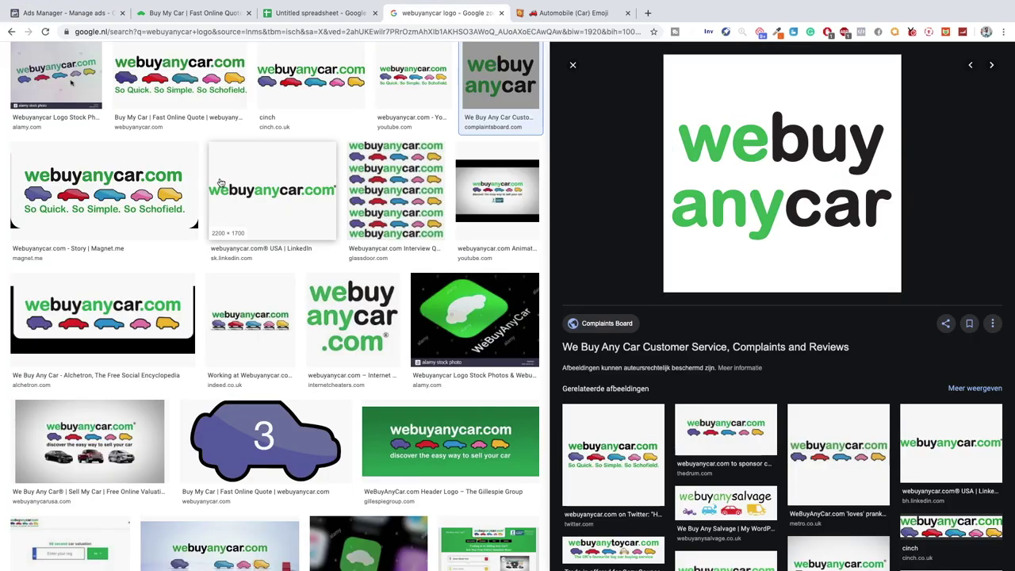
scroll(220, 182, "up", 3)
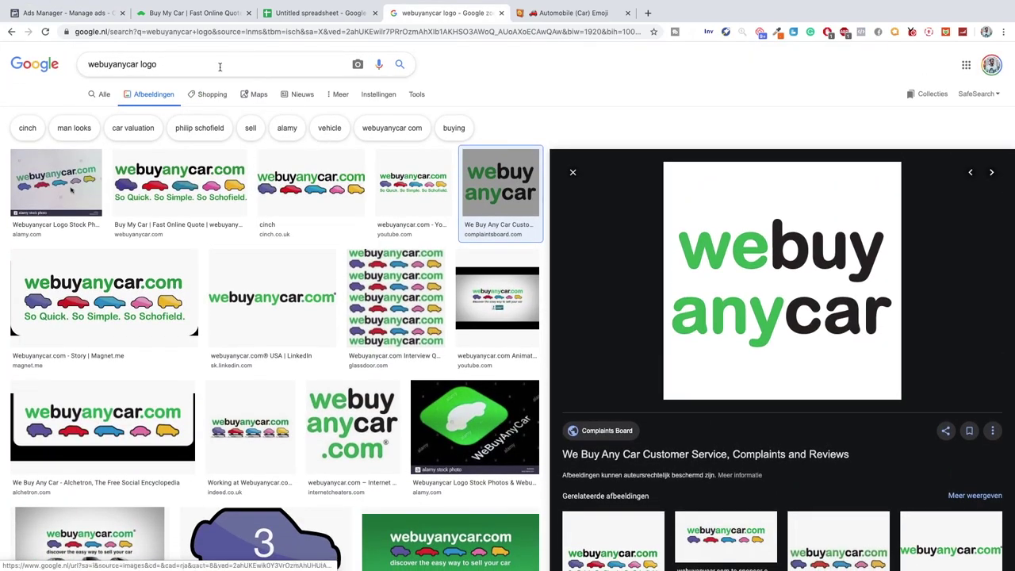
left_click(221, 68)
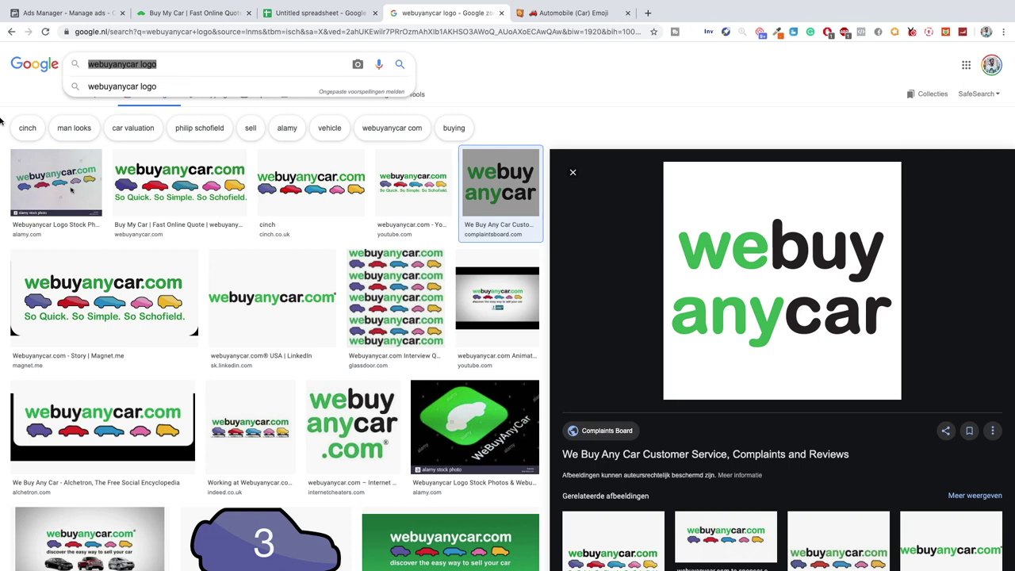
type("selling second hand")
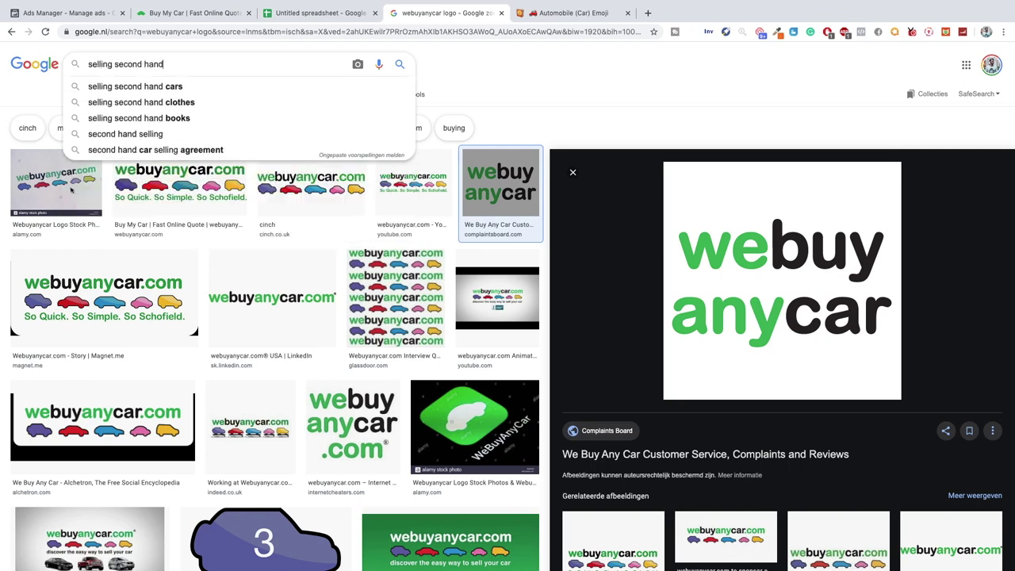
key("Down")
key("Return")
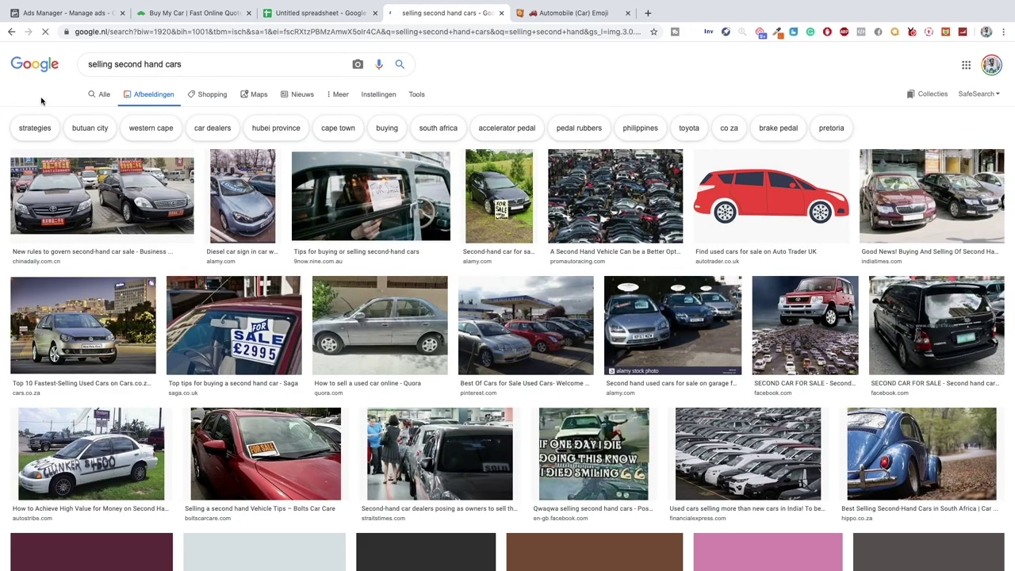
- Look through the second-hand car images, and replace the image search with "buying first car"
scroll(543, 239, "down", 2)
scroll(543, 239, "down", 7)
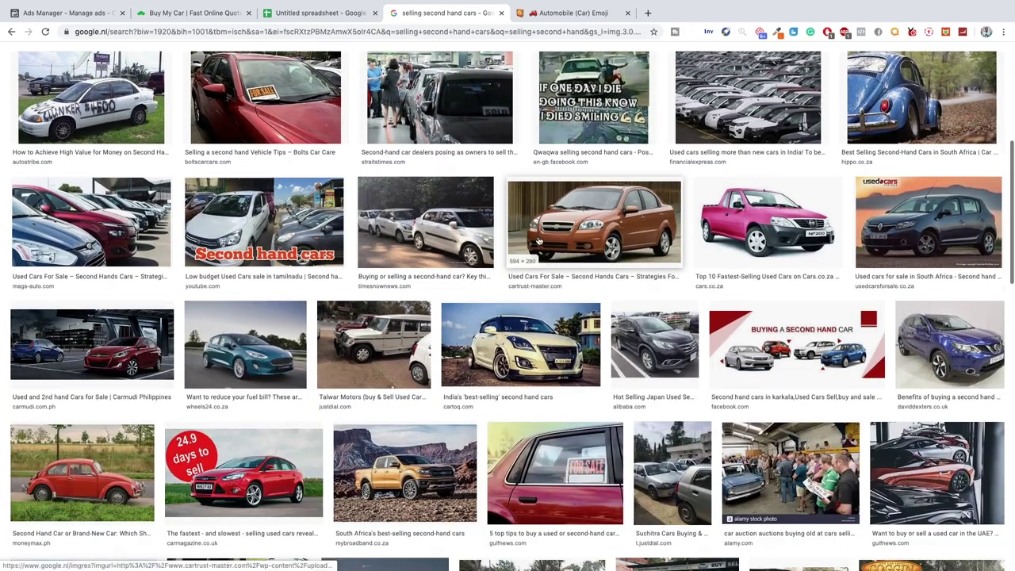
scroll(538, 241, "down", 3)
scroll(317, 198, "up", 12)
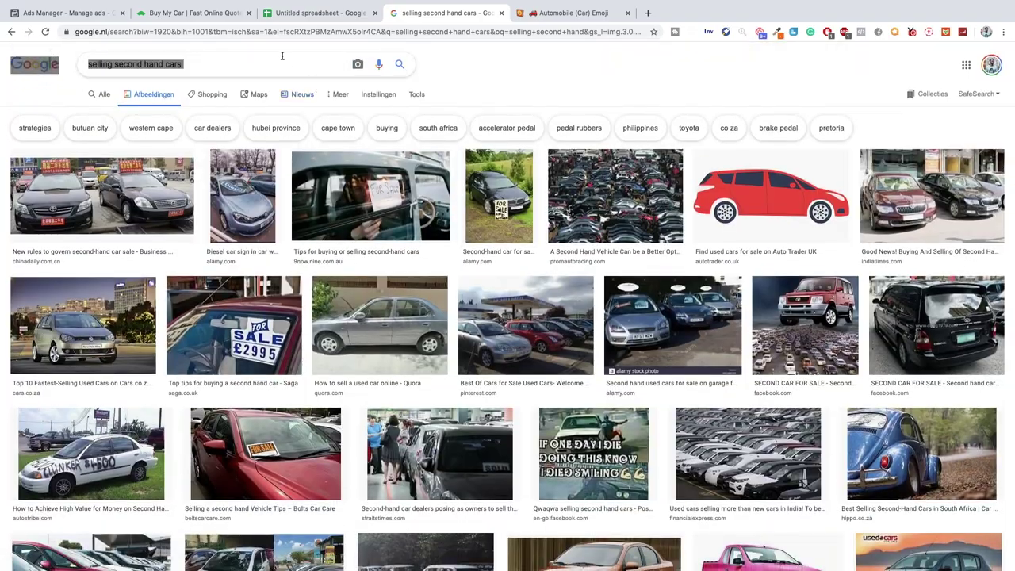
triple_click(277, 60)
type("buying first car")
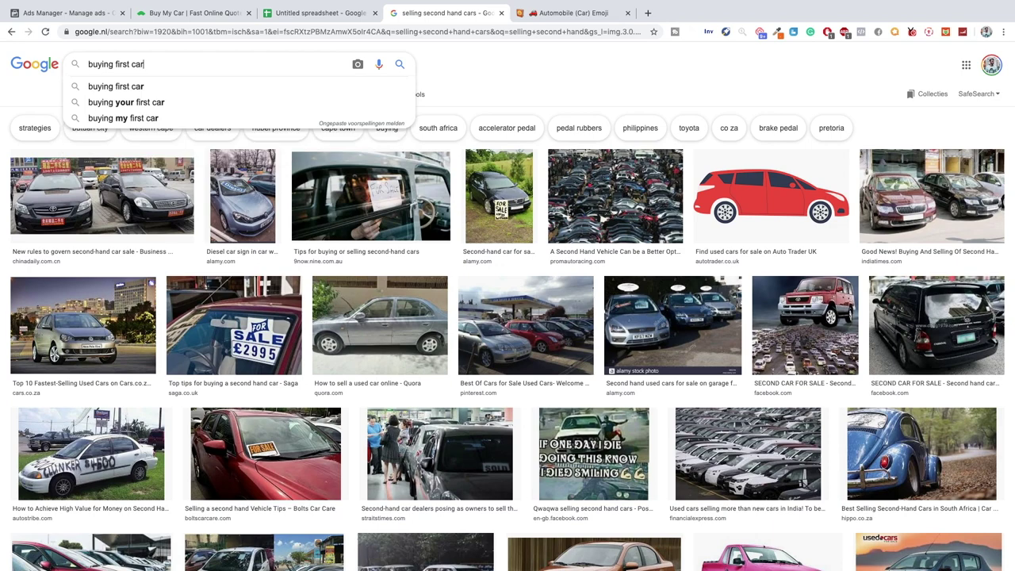
key("Return")
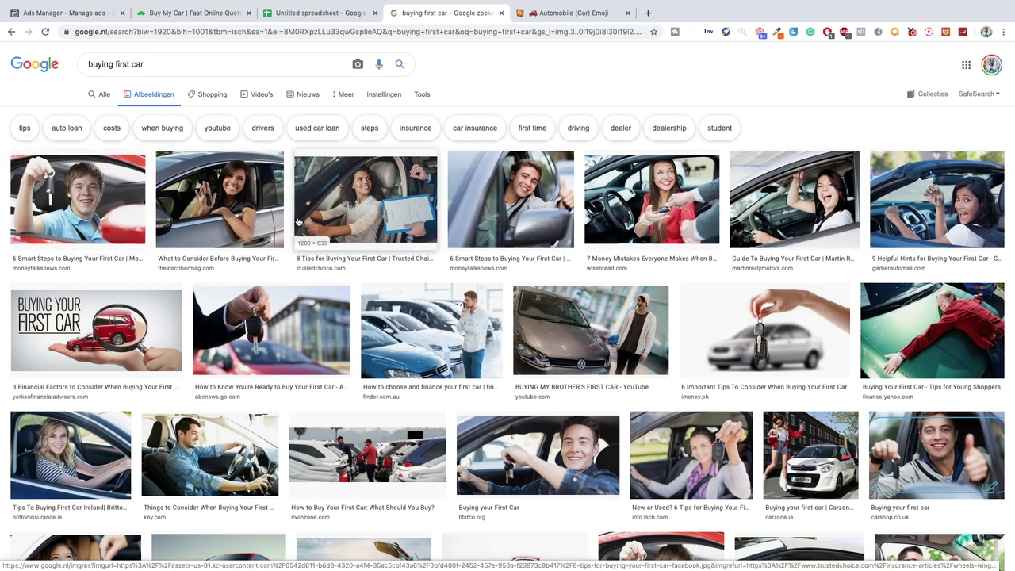
- Examine the "buying first car" image results for a photo that suits the form's intro
scroll(467, 217, "down", 5)
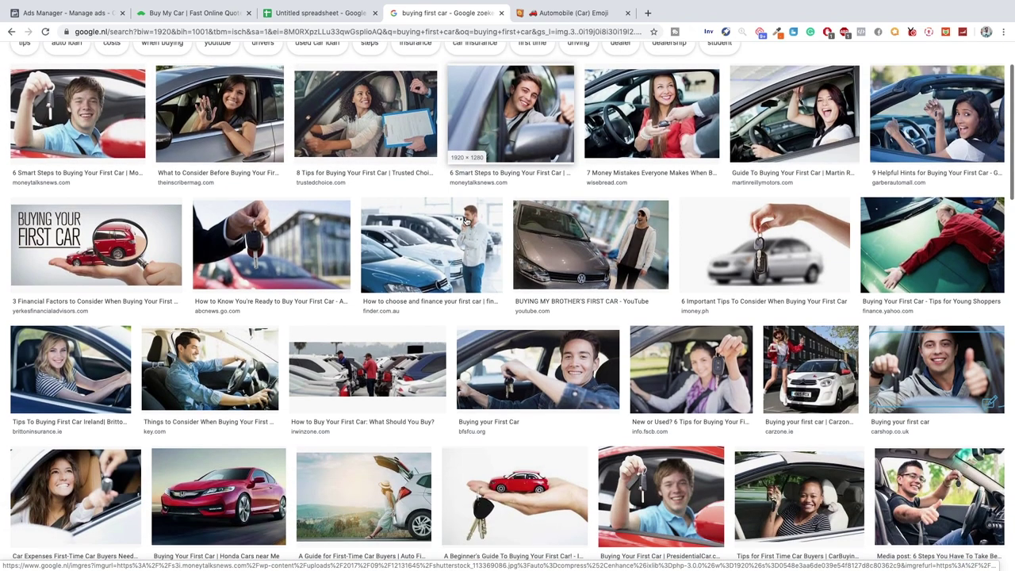
scroll(466, 221, "down", 4)
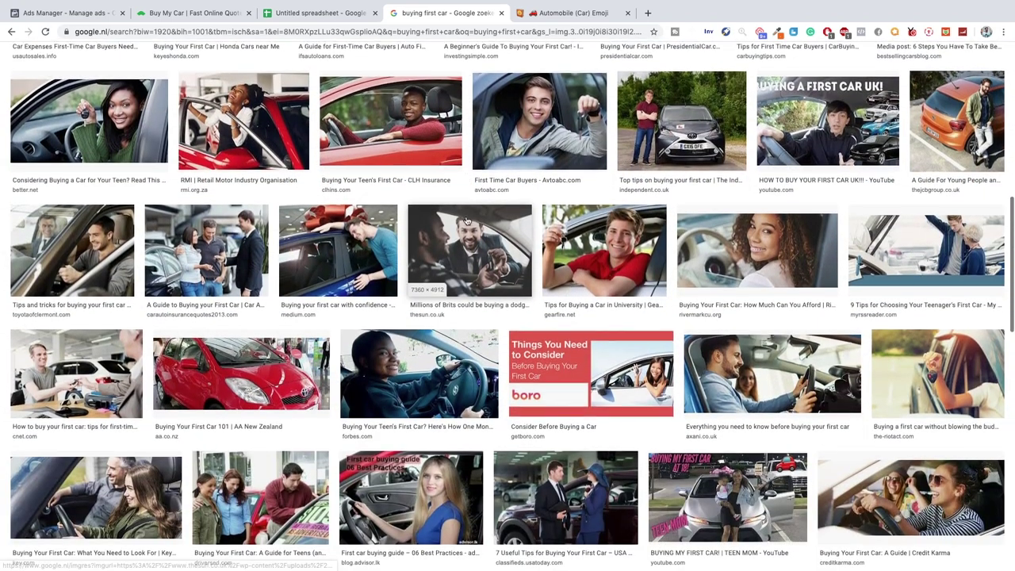
scroll(467, 220, "down", 2)
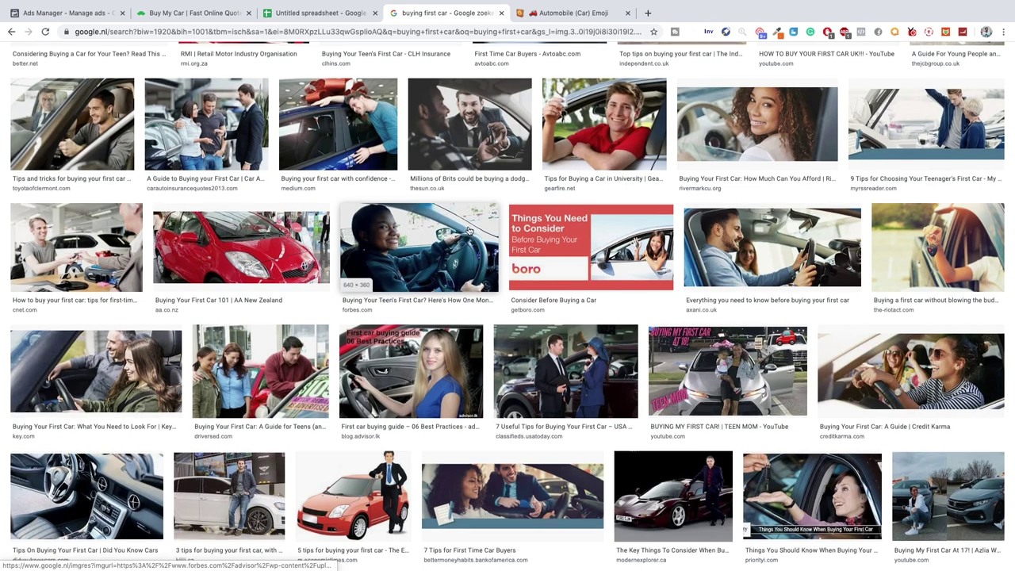
scroll(467, 221, "down", 3)
scroll(469, 231, "down", 3)
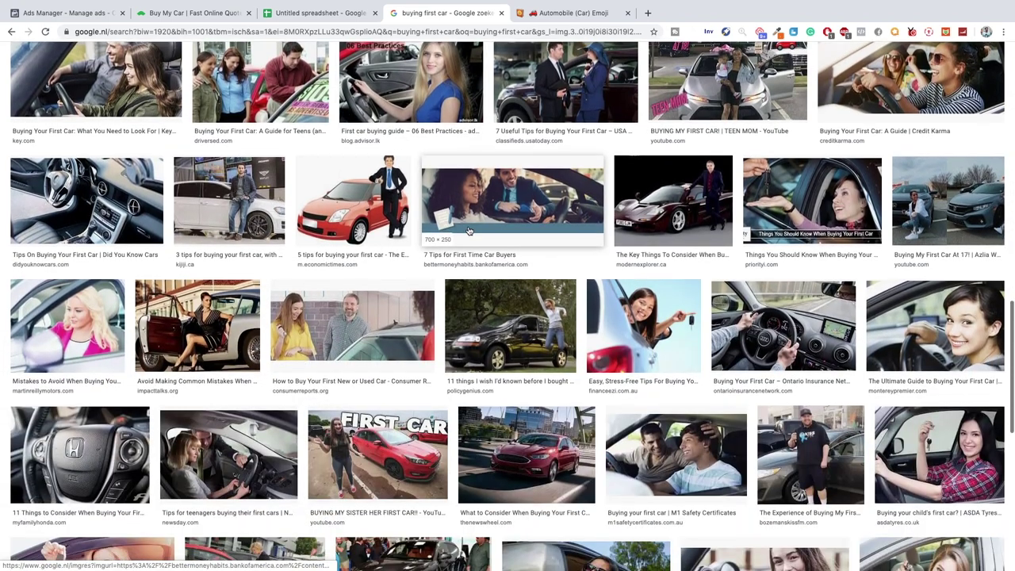
scroll(468, 231, "down", 5)
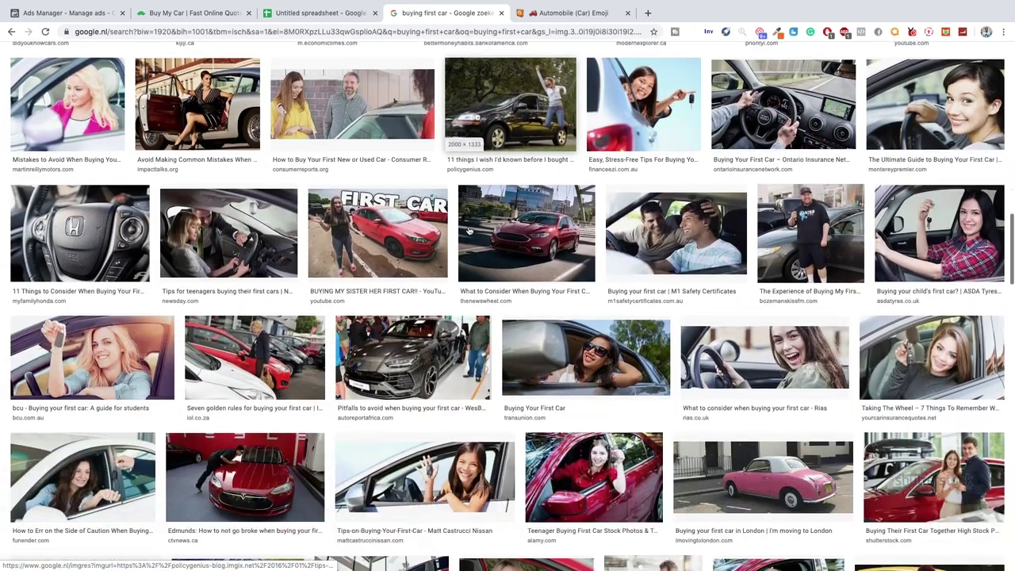
scroll(471, 234, "down", 2)
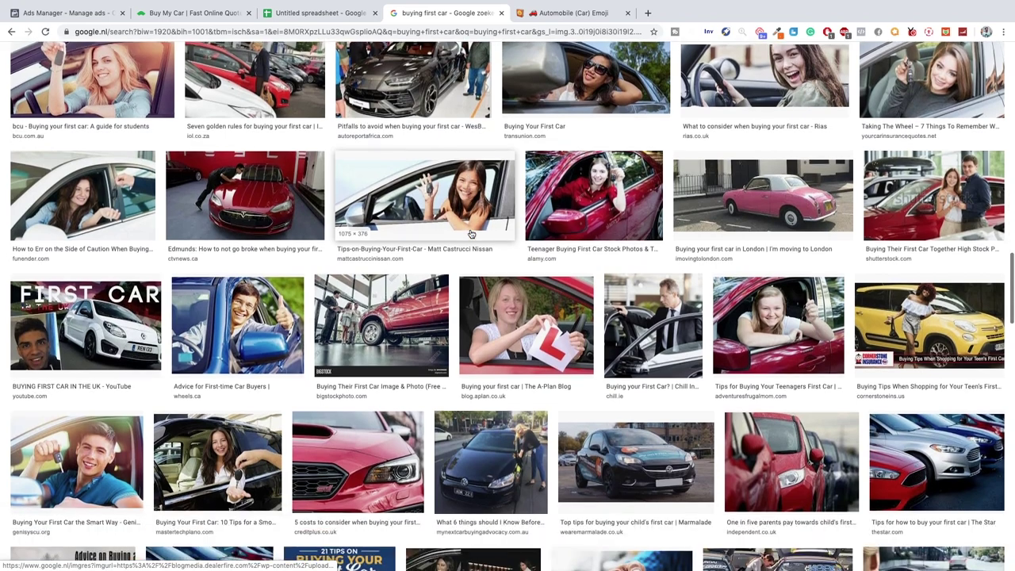
scroll(470, 234, "down", 1)
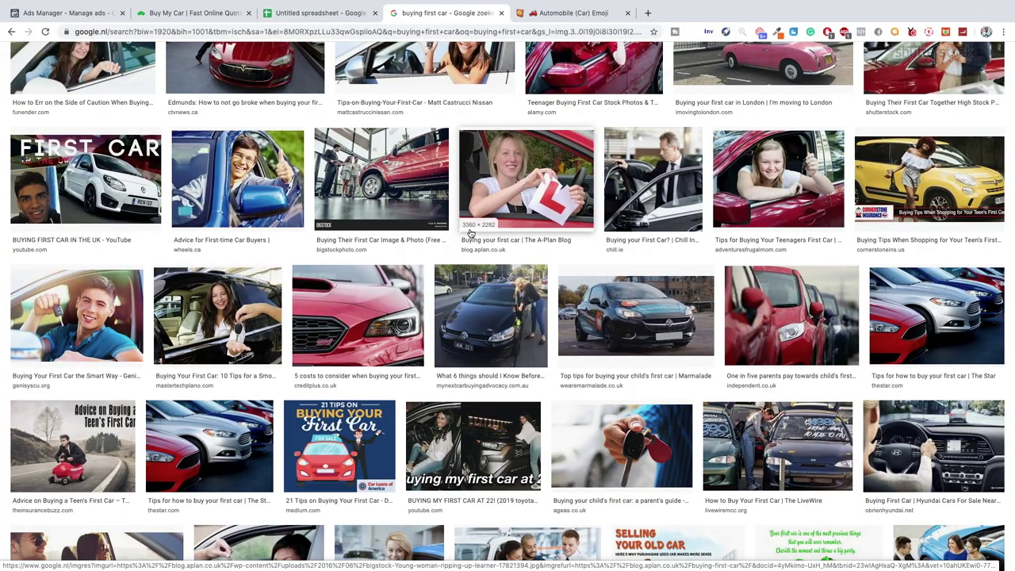
scroll(471, 234, "down", 5)
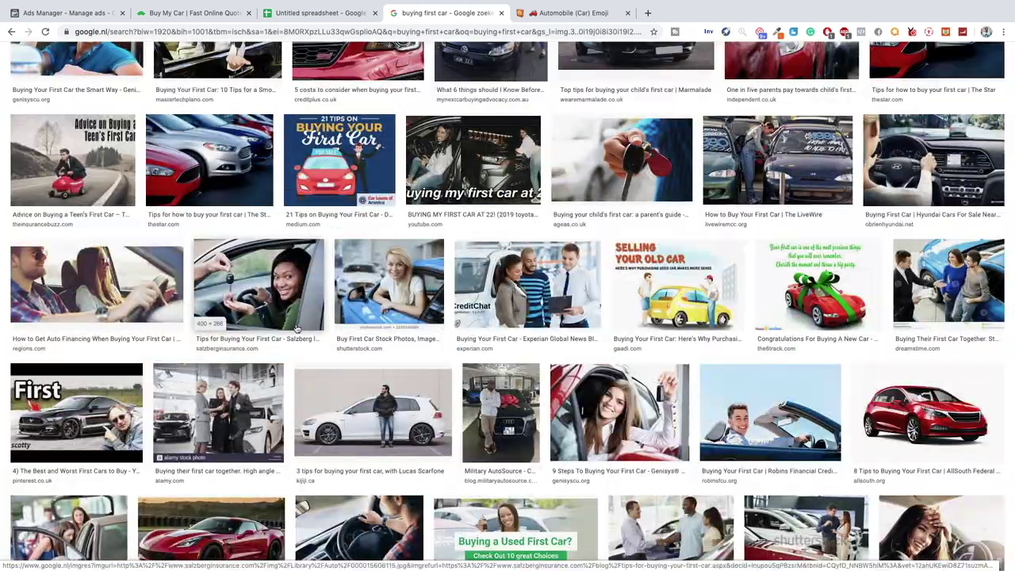
scroll(298, 329, "up", 6)
scroll(297, 329, "up", 10)
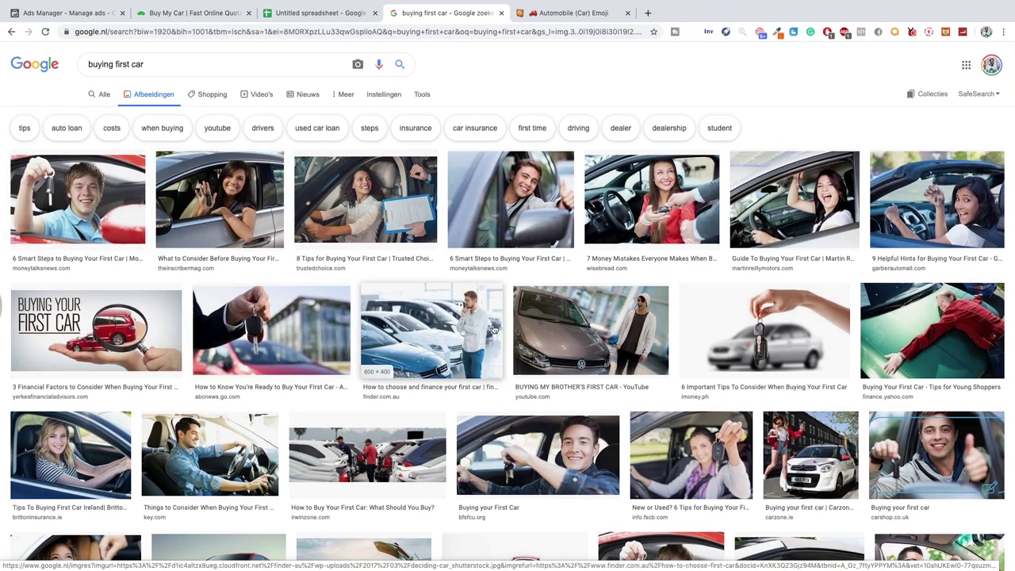
- Open the showroom photo of a man considering cars and follow related images to the salesman handing keys to a seated woman
left_click(442, 329)
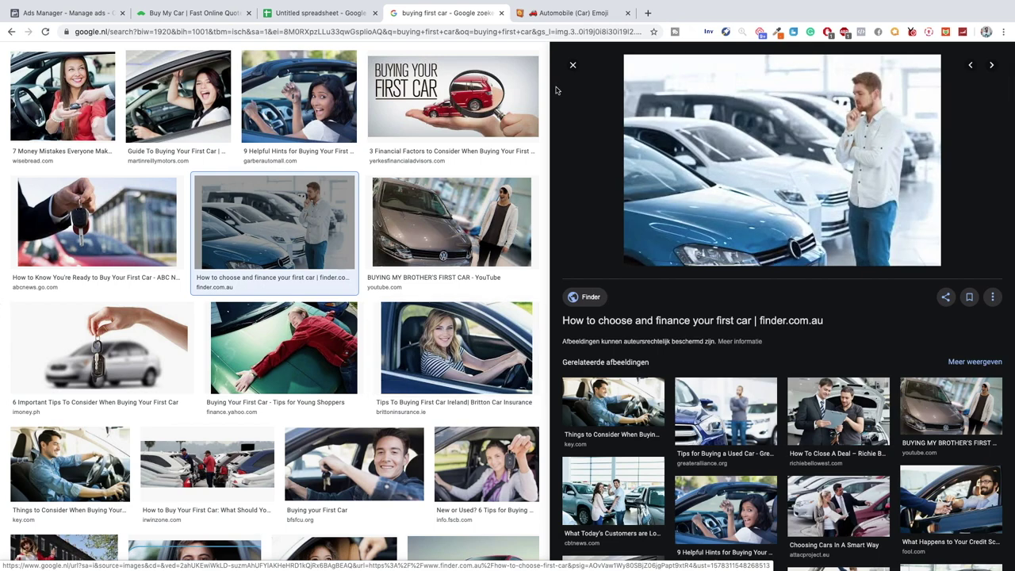
left_click(838, 420)
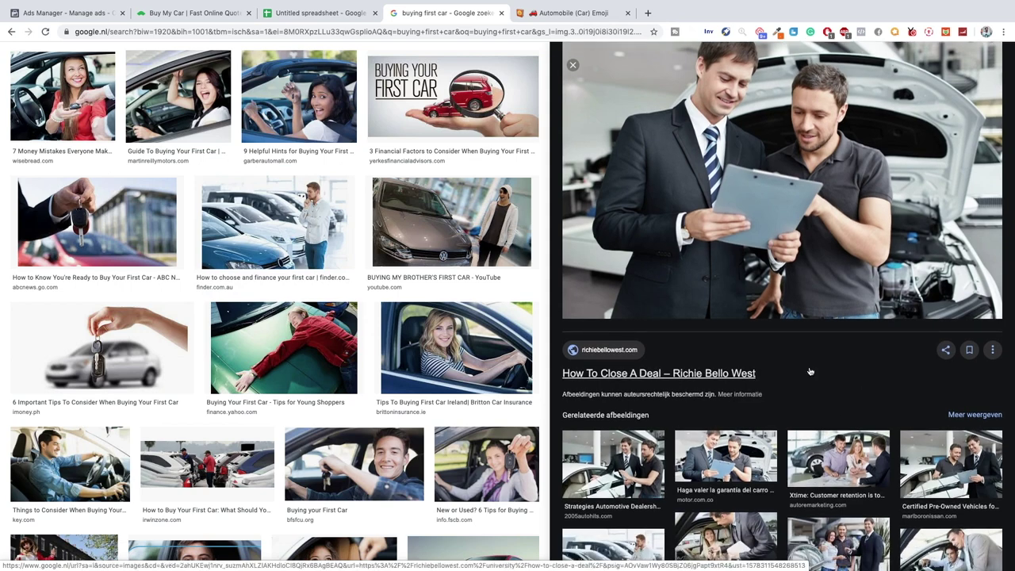
scroll(808, 370, "down", 1)
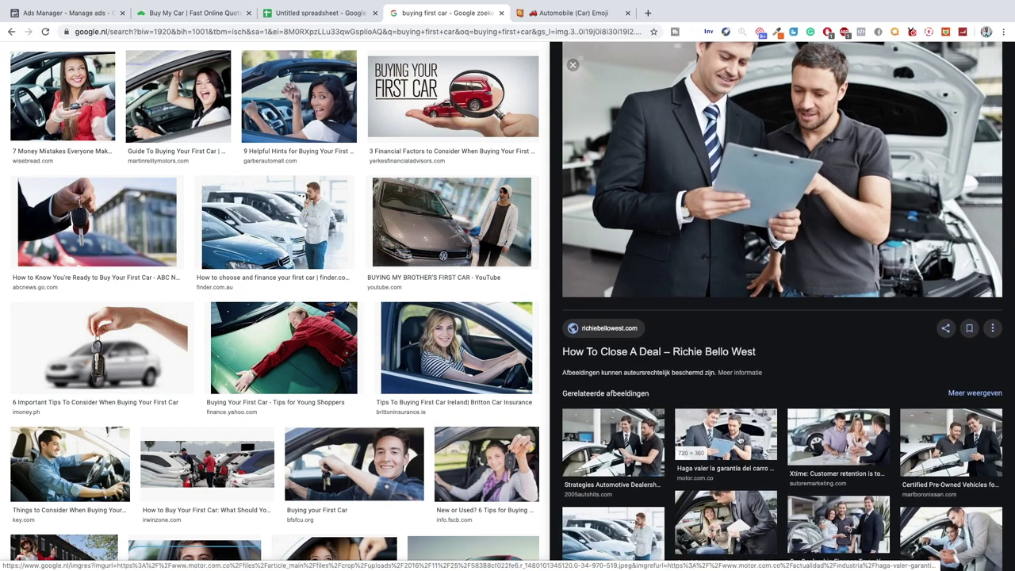
left_click(716, 425)
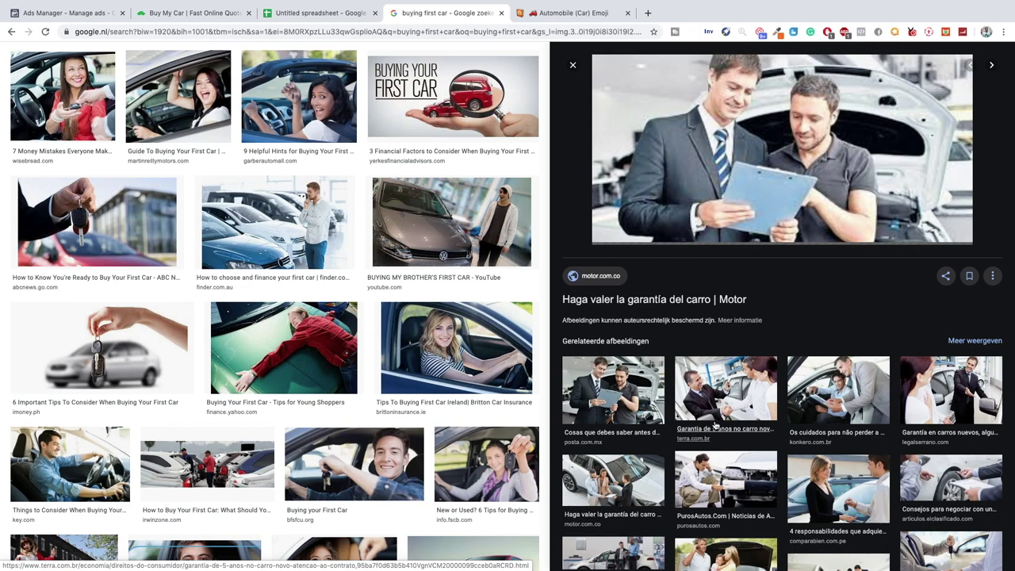
left_click(786, 399)
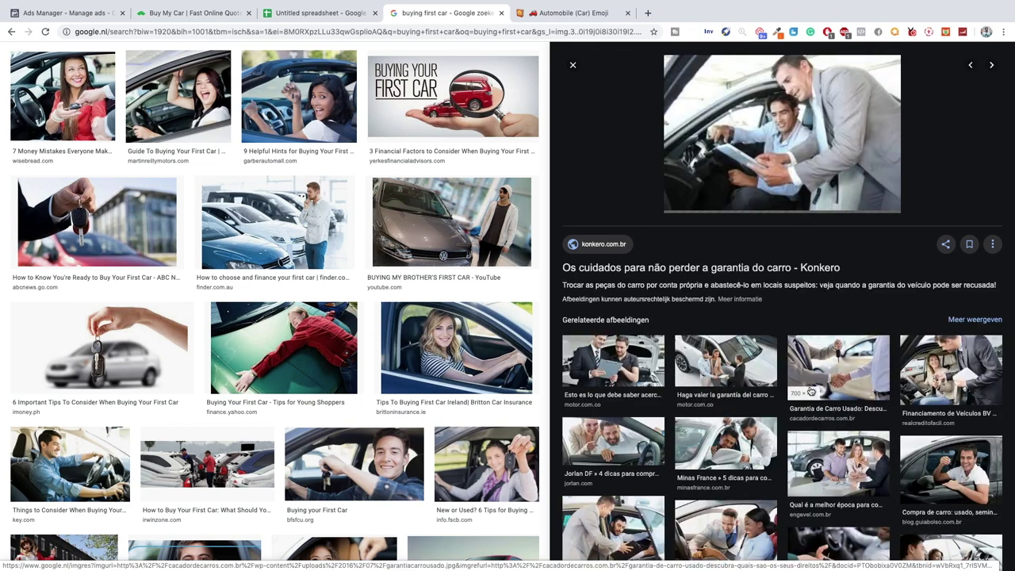
left_click(945, 361)
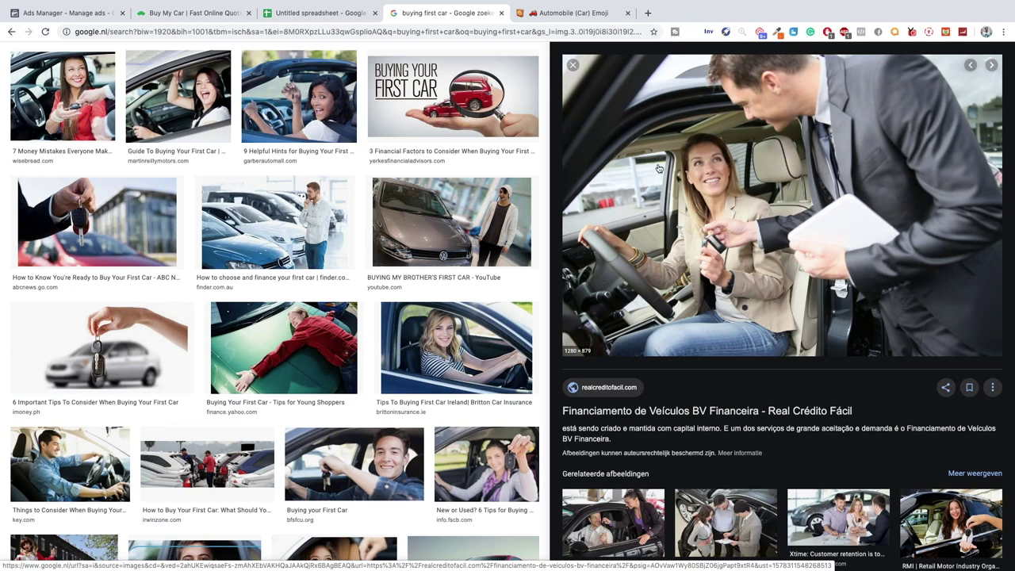
- Check the related images, and save the photo of the salesman handing over the keys to the Desktop as a JPEG image
scroll(652, 146, "down", 3)
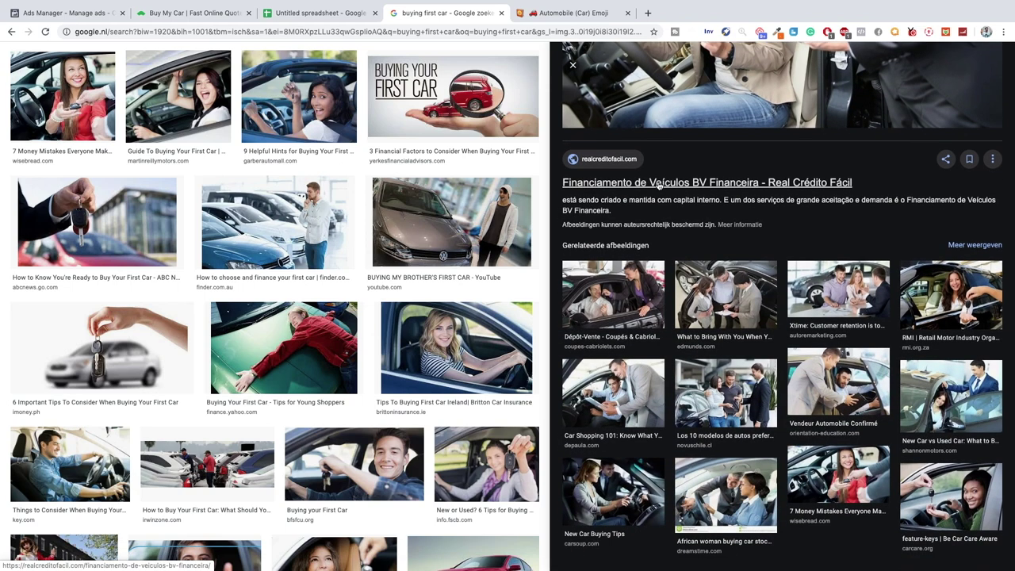
scroll(658, 185, "down", 1)
scroll(658, 185, "up", 4)
right_click(653, 172)
left_click(700, 267)
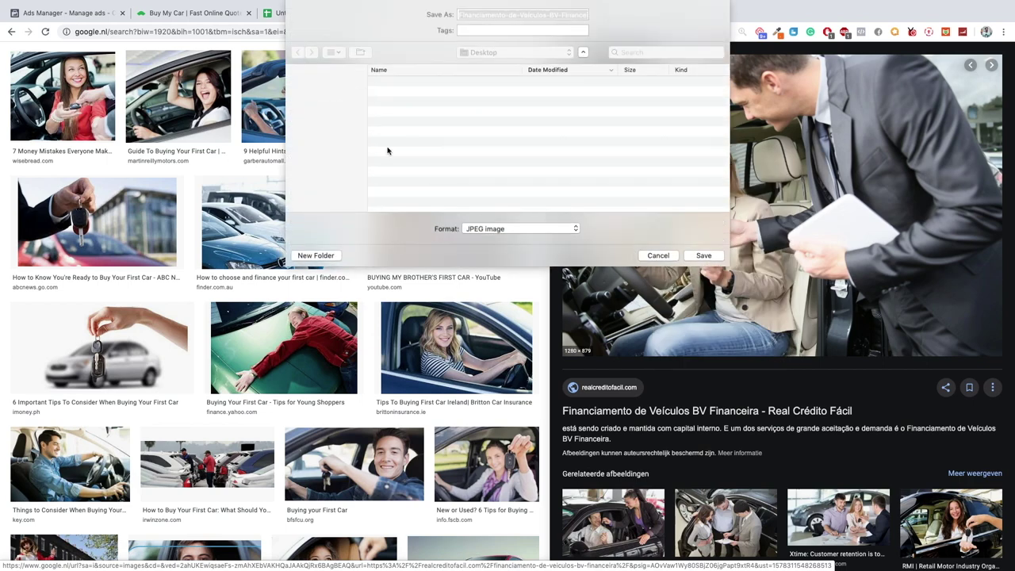
left_click(700, 255)
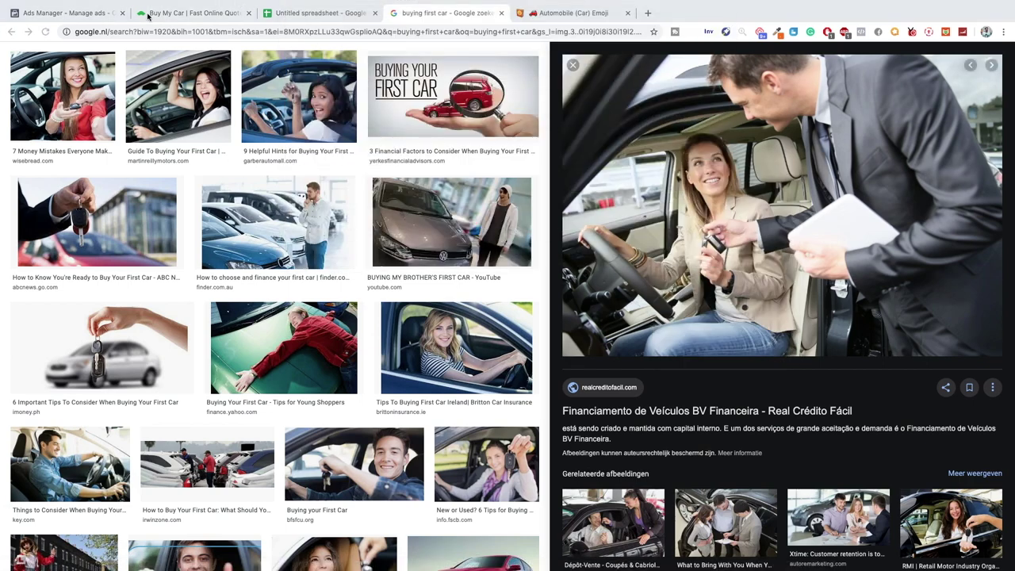
- Switch back to Ads Manager, upload the saved key handover photo as the intro image, and check the form preview
left_click(68, 13)
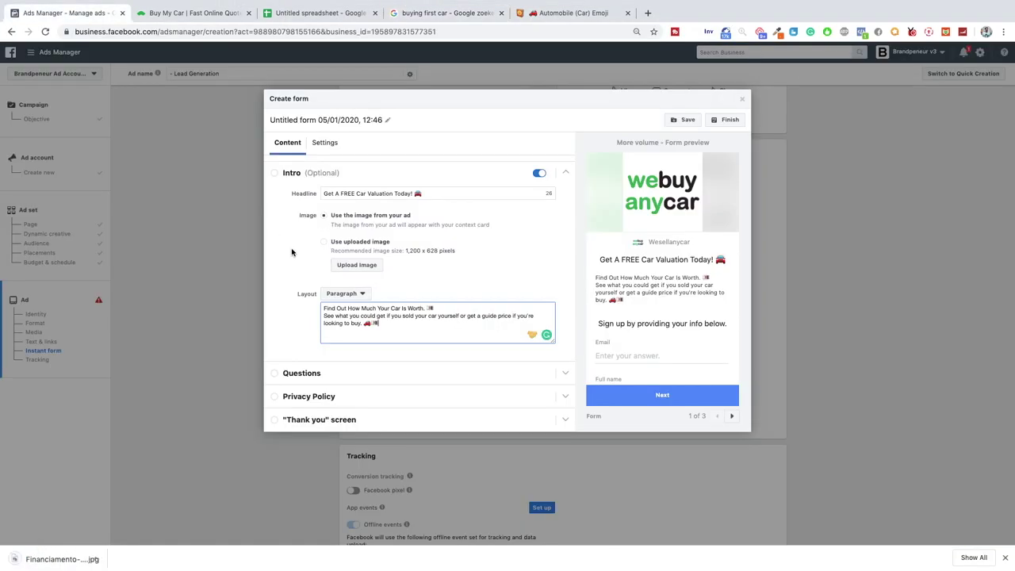
left_click(356, 267)
double_click(451, 42)
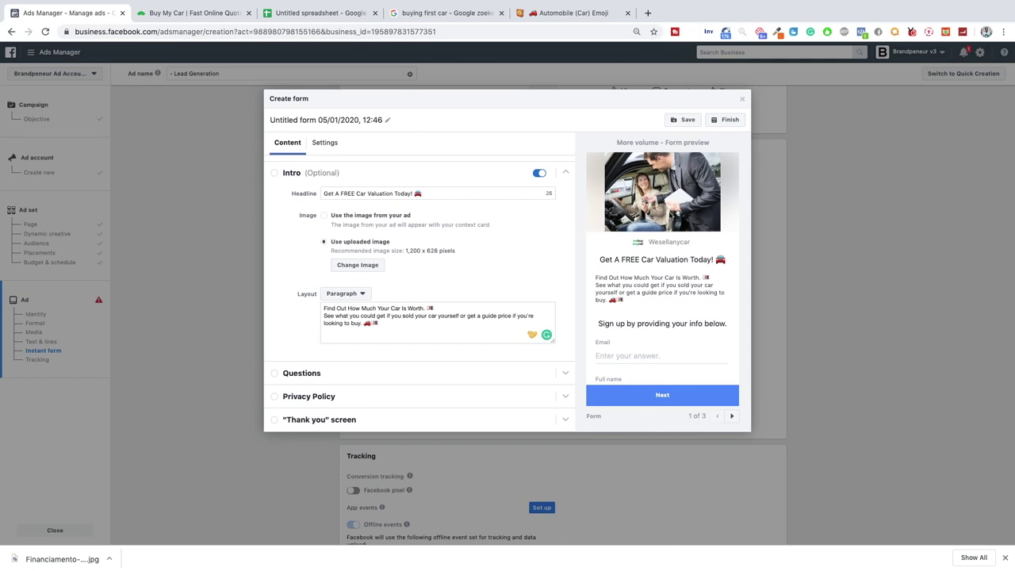
scroll(659, 203, "down", 1)
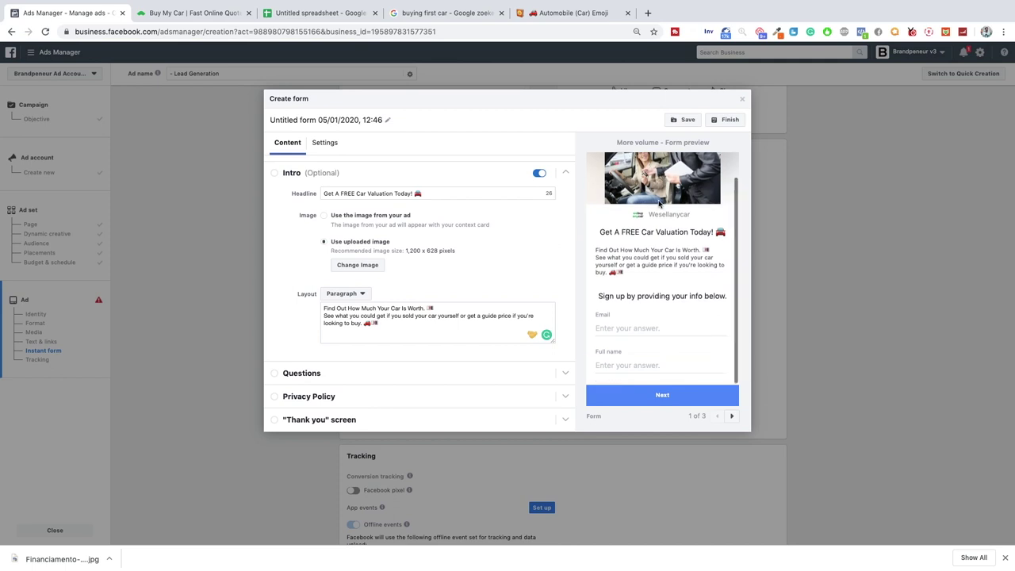
- Add a Phone number contact question to the form's questions and move Full name above Email
left_click(282, 372)
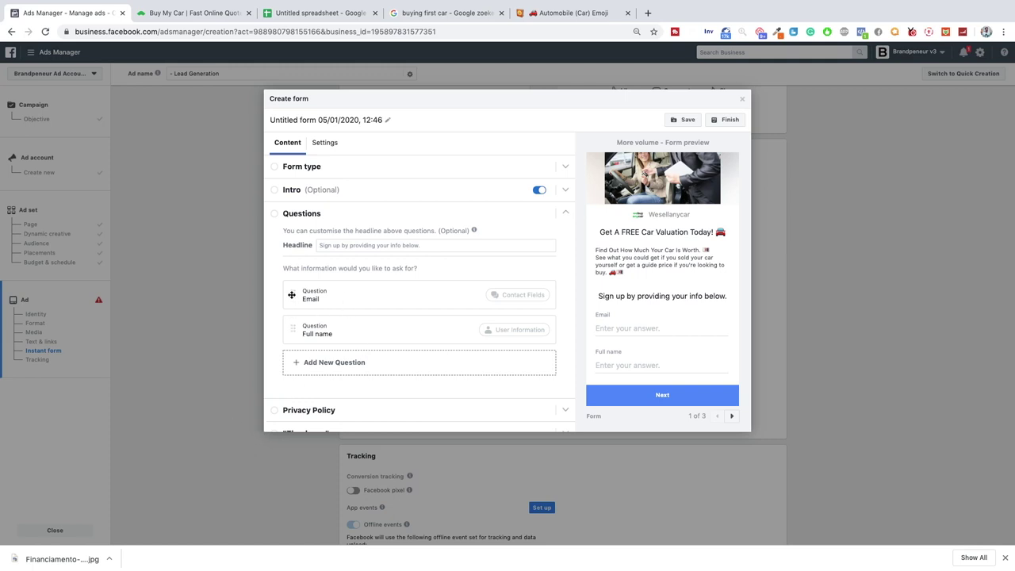
left_click(295, 362)
mouse_move(345, 411)
mouse_move(345, 392)
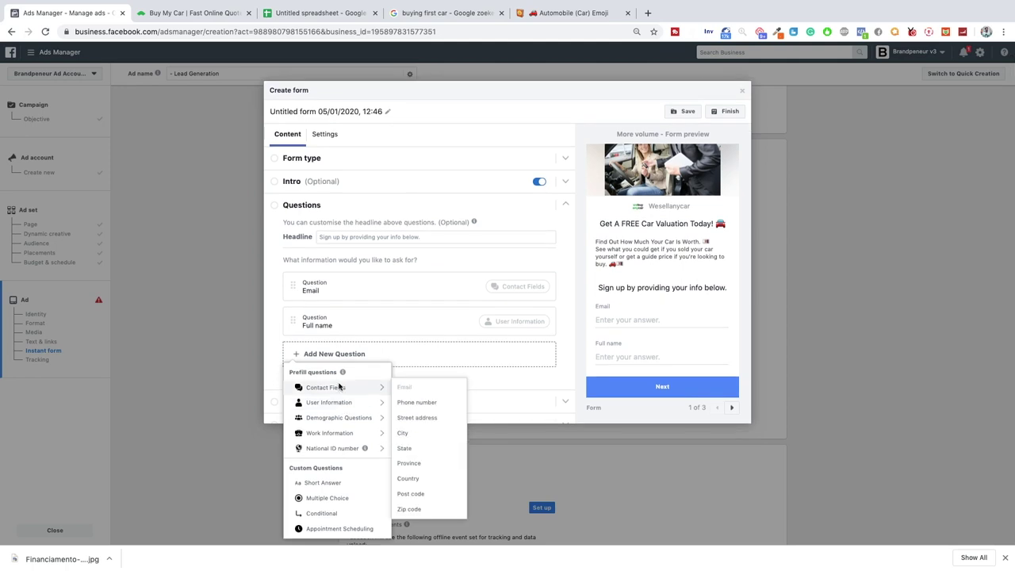
left_click(429, 403)
left_click_drag(295, 366, 289, 284)
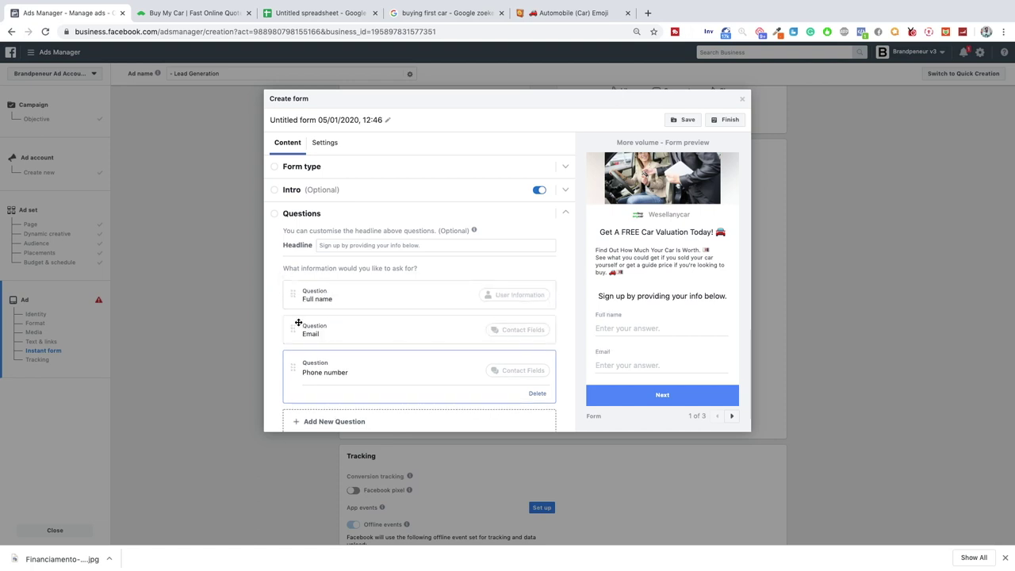
- Add a custom short answer question reading "What is the make and model of your car?"
scroll(305, 333, "down", 1)
left_click(294, 369)
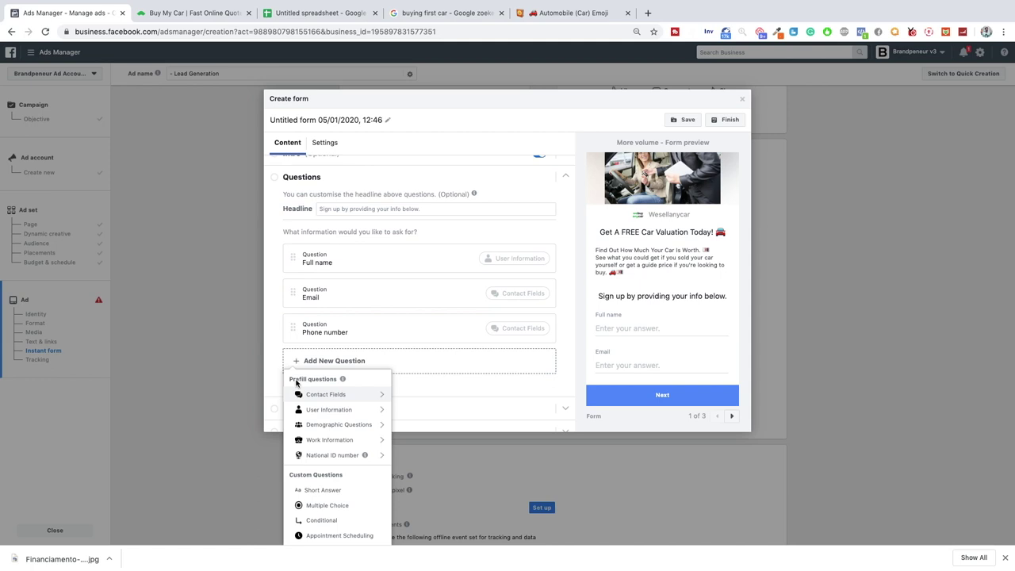
mouse_move(298, 384)
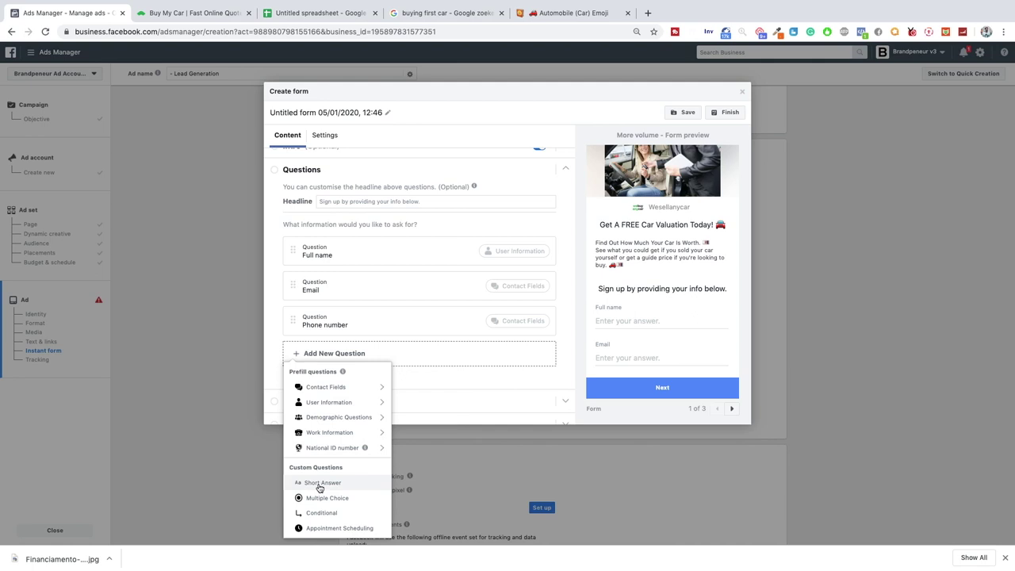
left_click(320, 483)
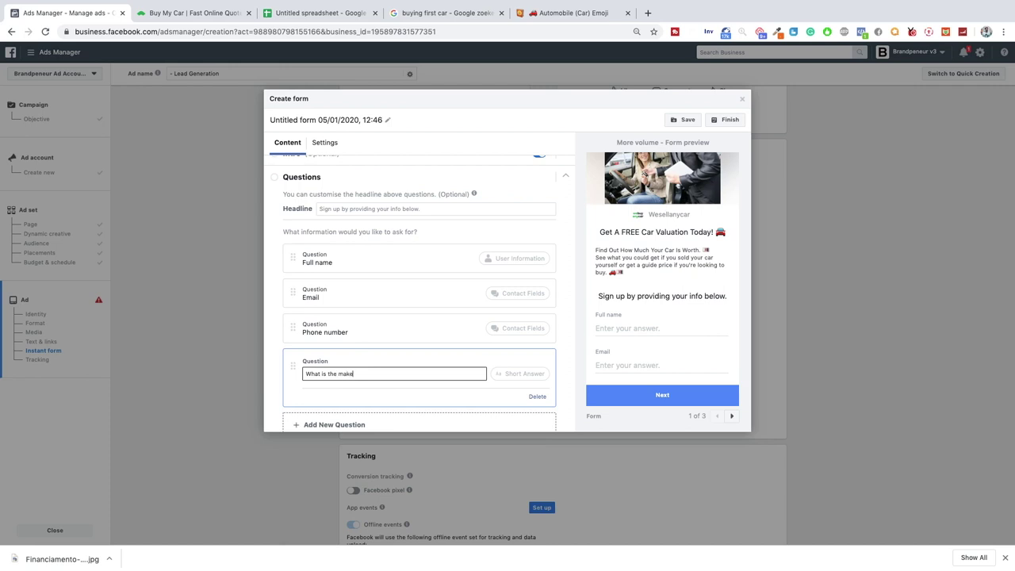
key("ctrl+a")
type("What")
left_click(563, 359)
- Add another short answer question reading "What year was your car manufactured?"
left_click(298, 397)
mouse_move(313, 398)
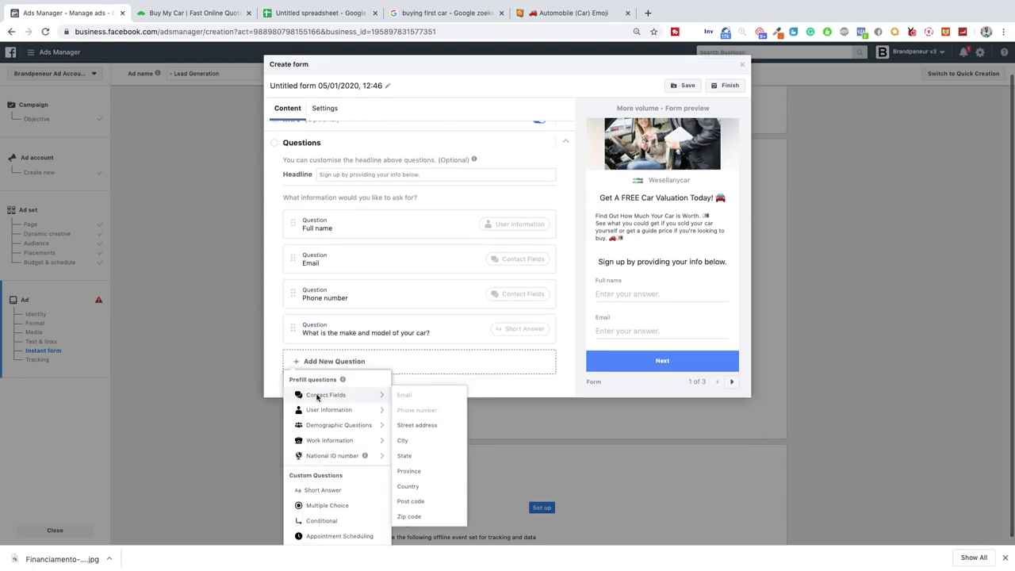
left_click(340, 492)
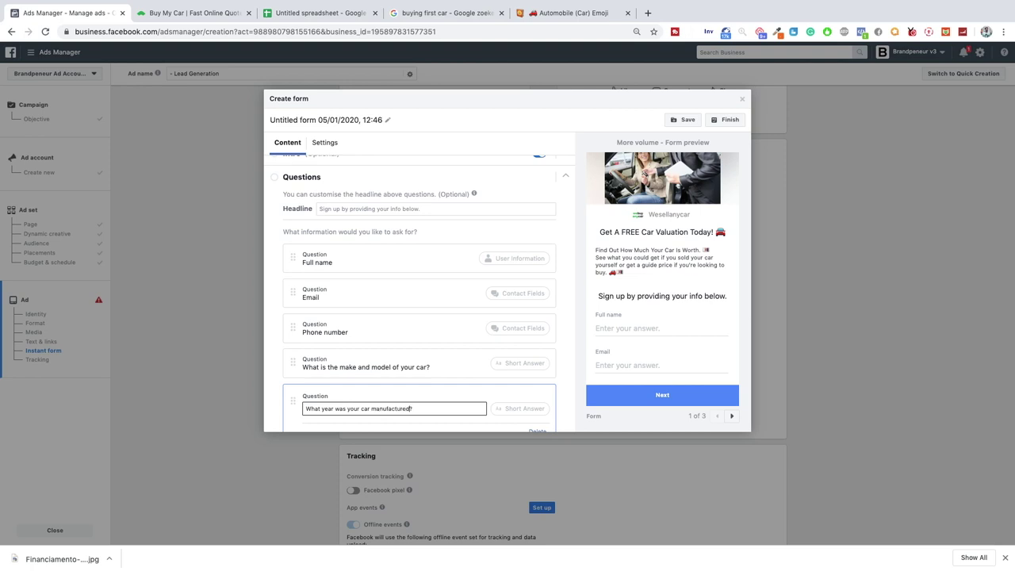
scroll(404, 376, "down", 2)
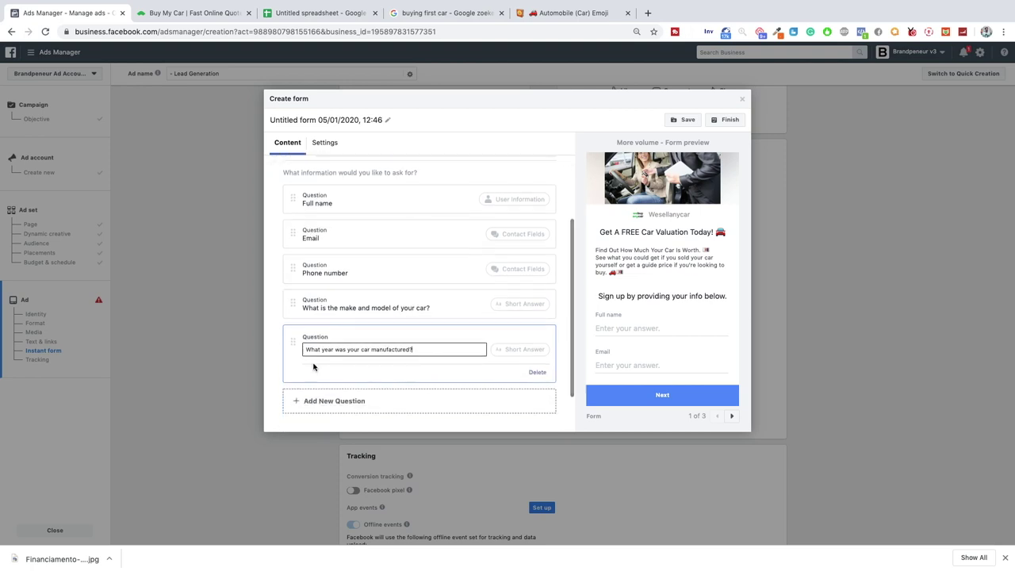
left_click(567, 345)
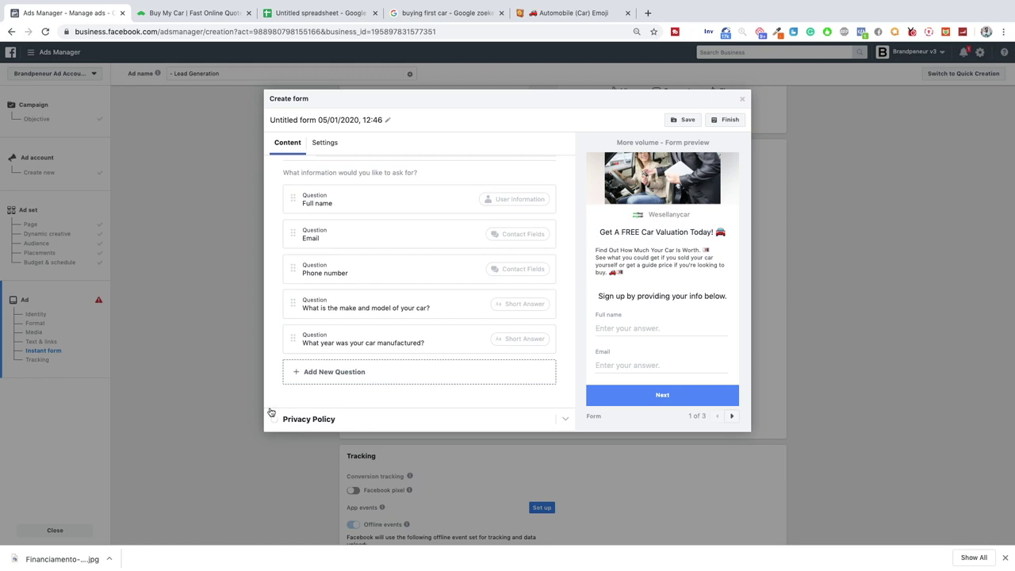
- Add a short answer question reading "What is your cars annual mileage?", dismiss the tip about too many questions, and review the question list
left_click(295, 370)
mouse_move(323, 458)
left_click(321, 490)
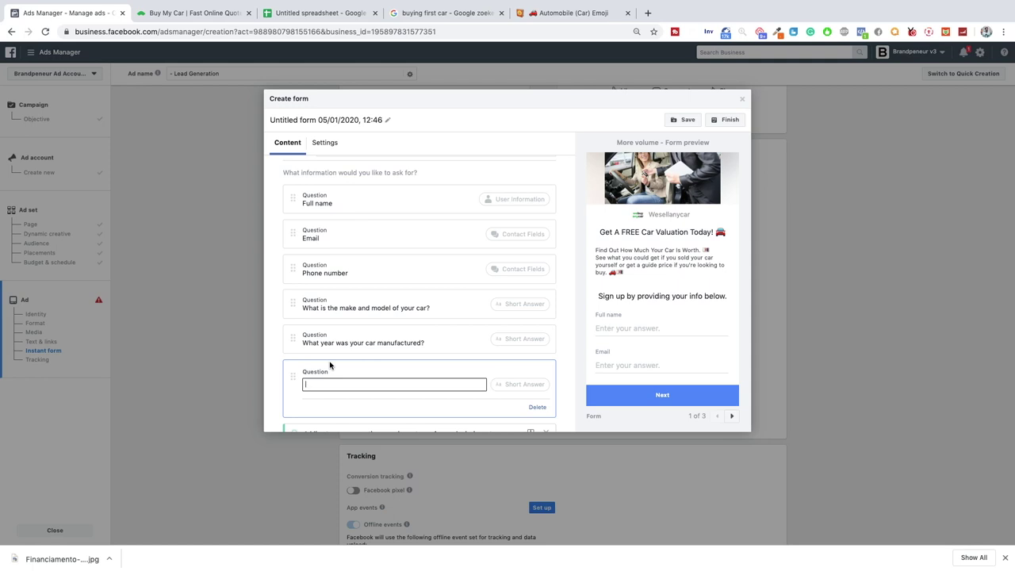
type("What is your cars annual mileage?")
left_click(572, 353)
scroll(569, 356, "down", 2)
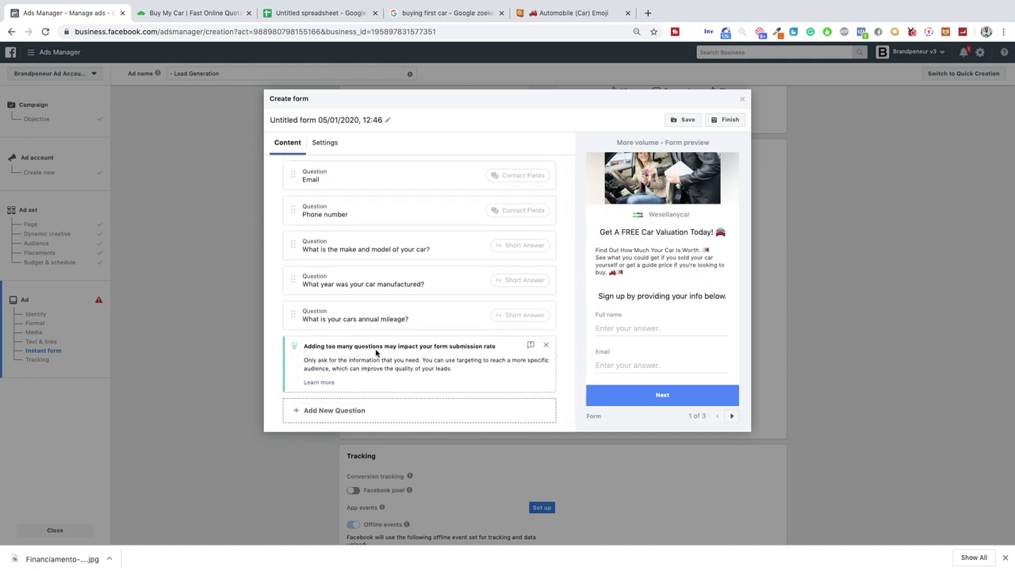
left_click(546, 345)
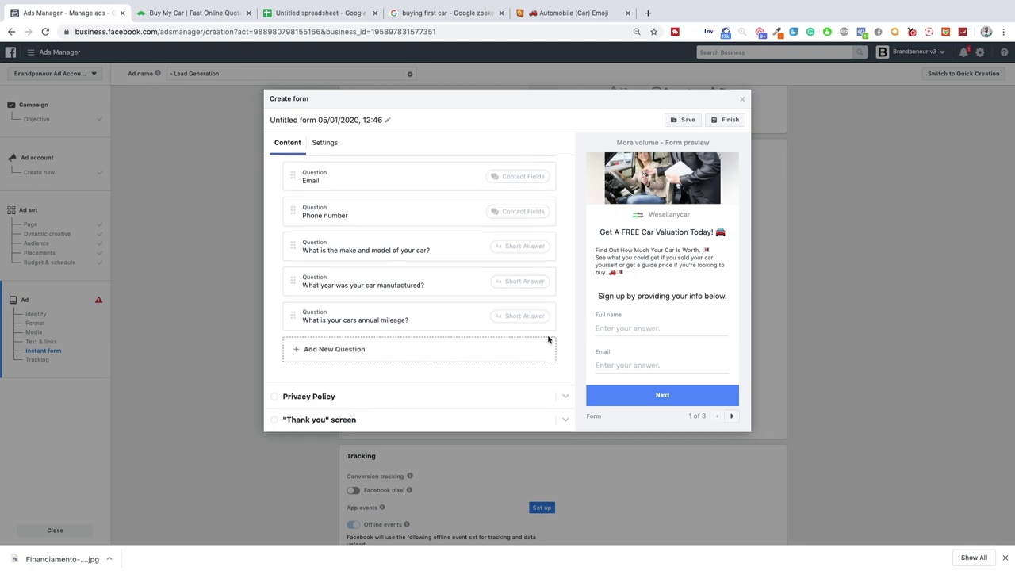
scroll(456, 272, "up", 3)
scroll(444, 270, "down", 5)
scroll(353, 276, "up", 2)
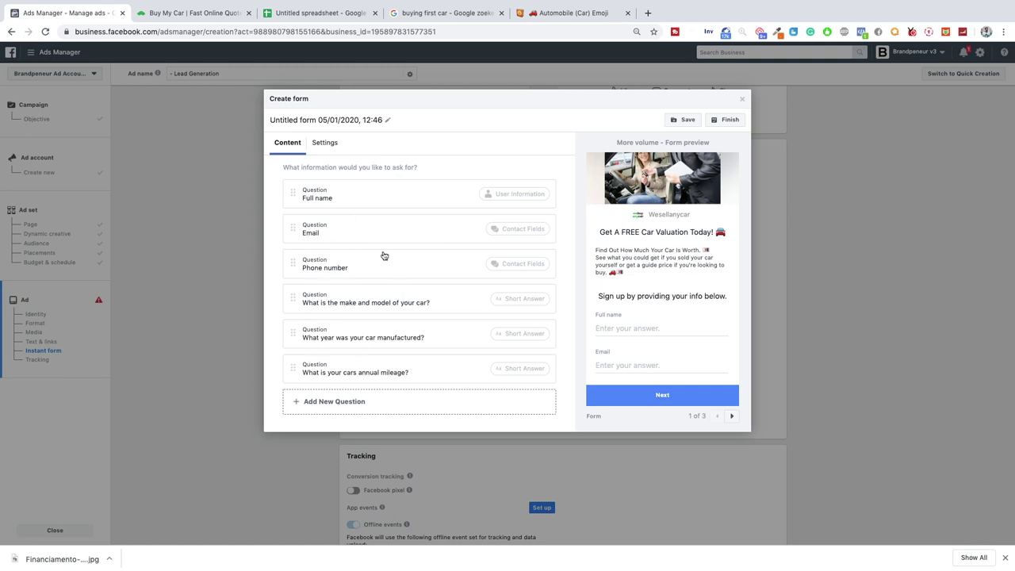
scroll(384, 255, "down", 2)
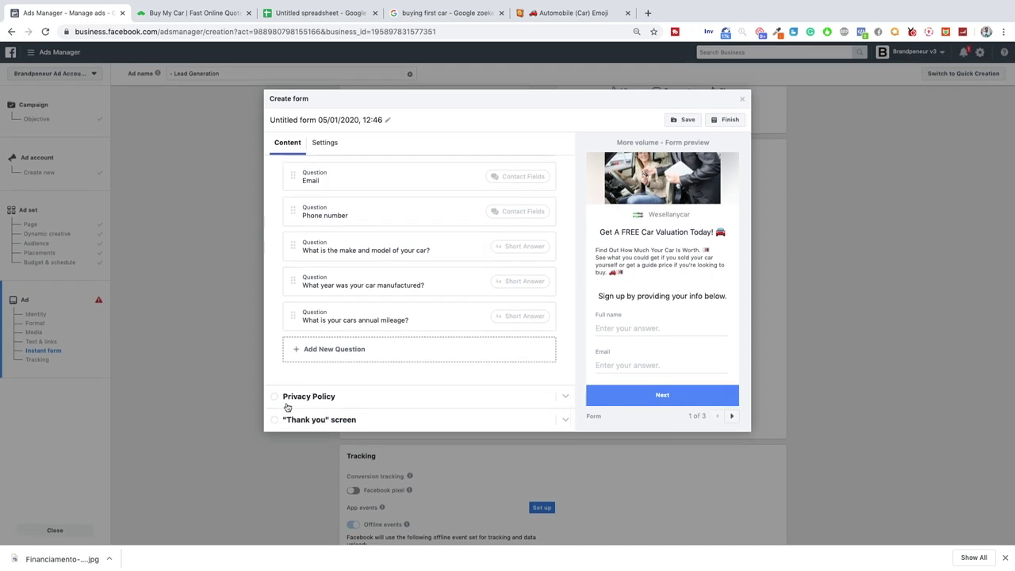
- Open the form's Privacy Policy section, then find the Privacy & Cookie Policy page on the webuyanycar.com site and copy its address
left_click(276, 400)
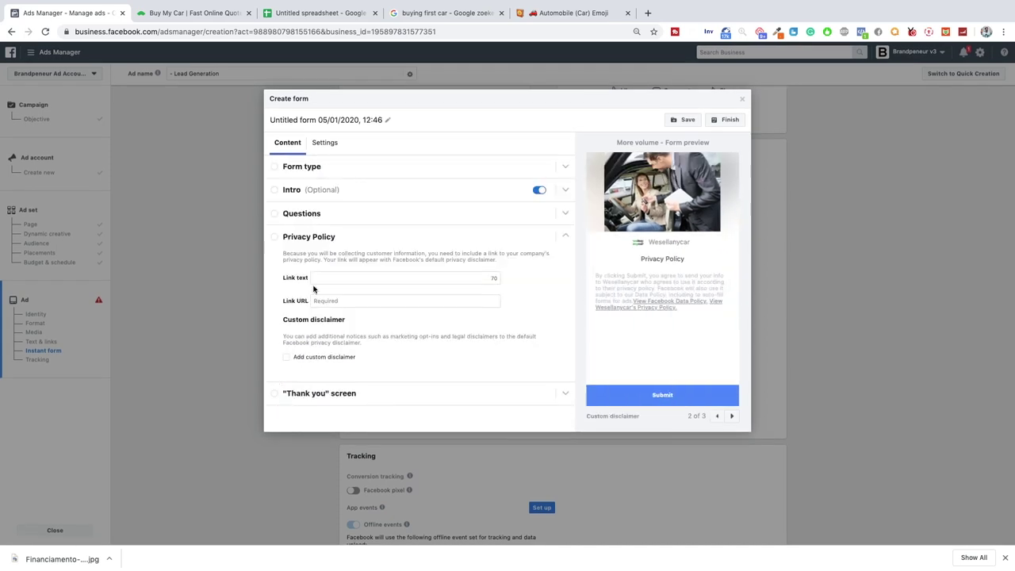
left_click(227, 17)
scroll(309, 174, "down", 15)
scroll(657, 301, "down", 3)
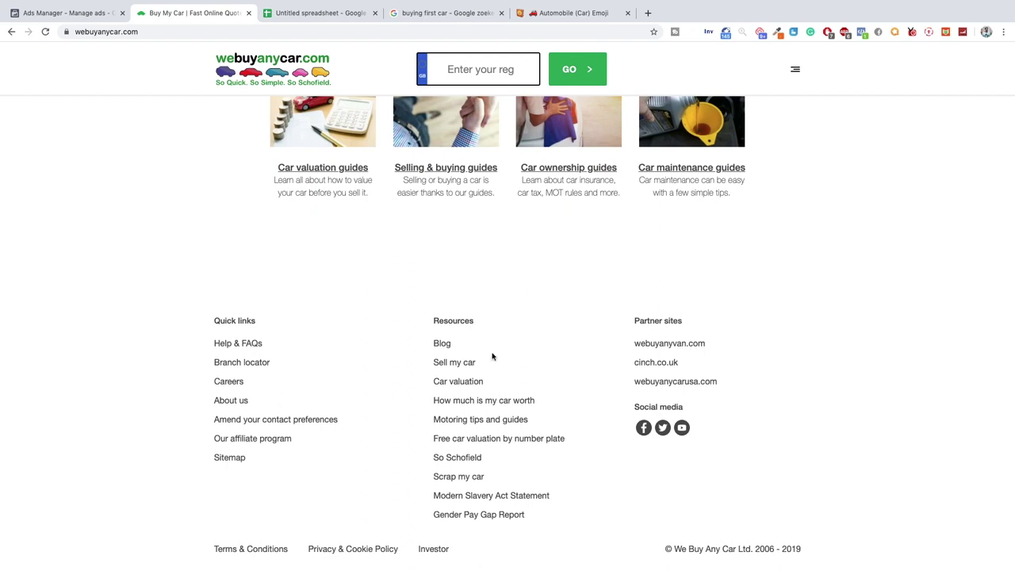
left_click(354, 554)
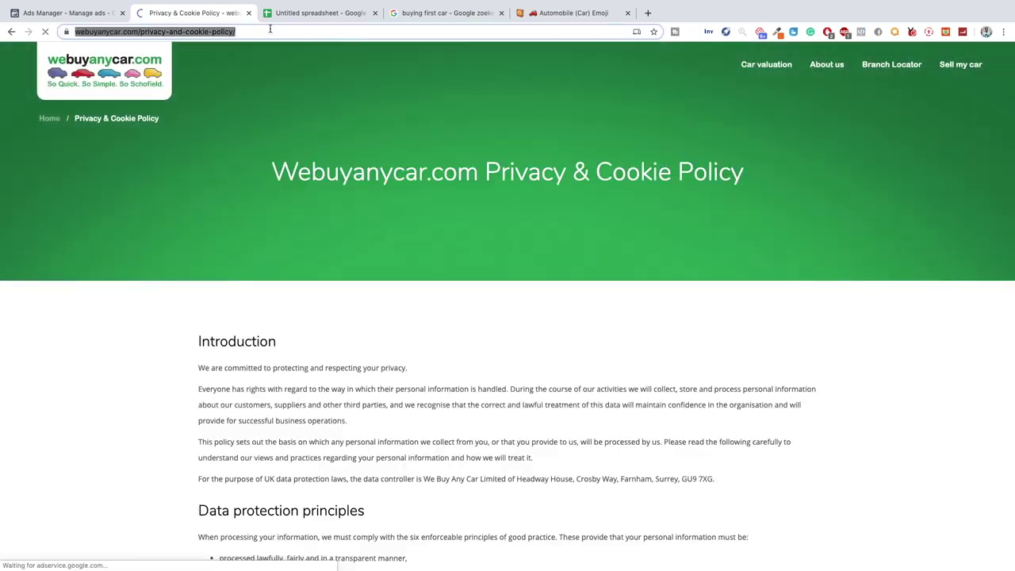
left_click(261, 29)
key("BackSpace")
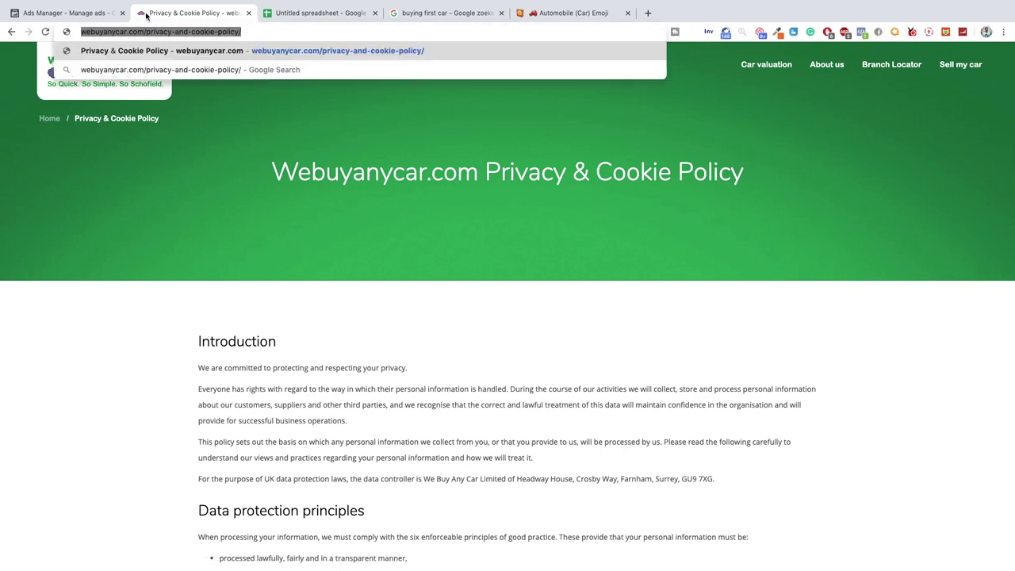
- Return to Ads Manager and enter webuyanycar.com/privacy-and-cookie-policy/ as both the privacy policy's link text and link URL
left_click(47, 13)
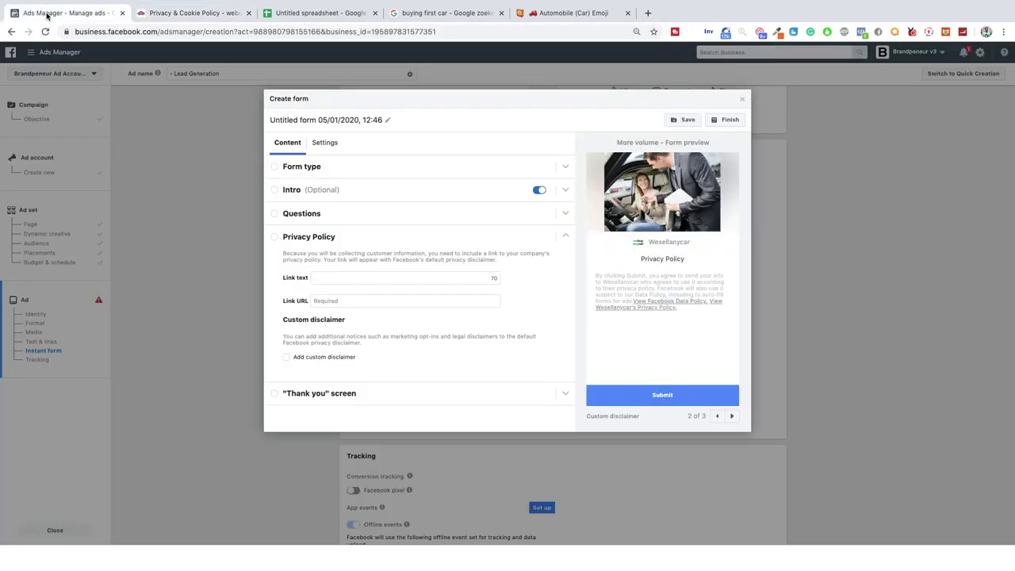
left_click(323, 278)
type("webuyanycar.com/privacy-and-cookie-policy/")
left_click(347, 302)
type("webuyanycar.com/privacy-and-cookie-policy/")
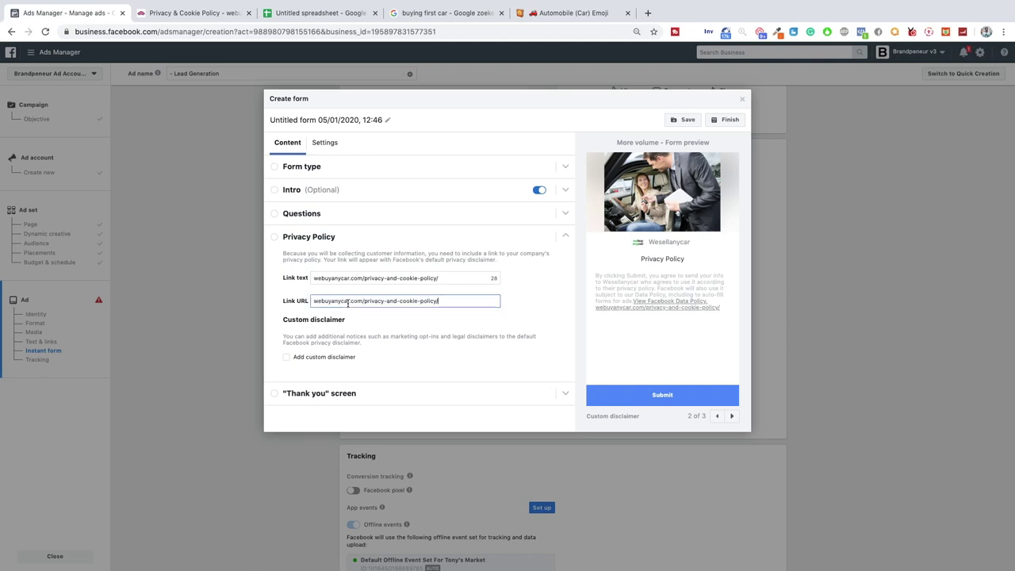
- Replace the privacy policy's link text with "View Our Privacy Policy"
left_click_drag(441, 277, 224, 259)
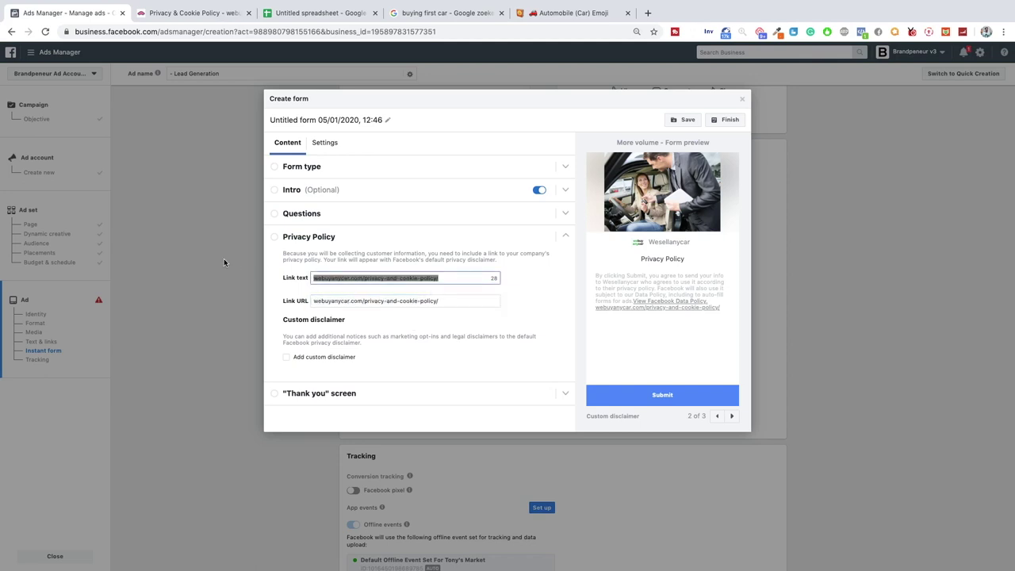
type("PRI")
type("View Our Pri")
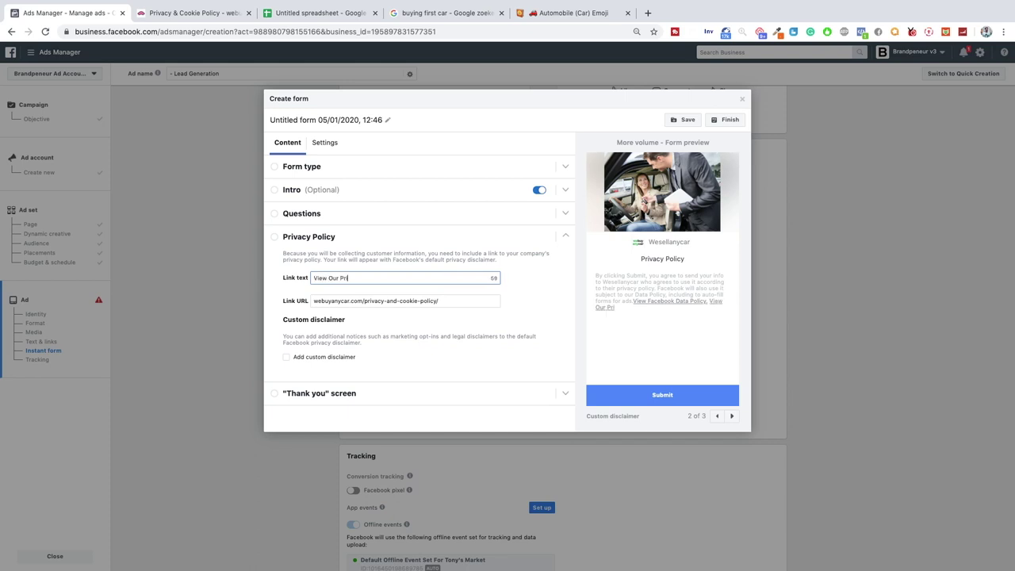
type("vacy Policy")
left_click(557, 298)
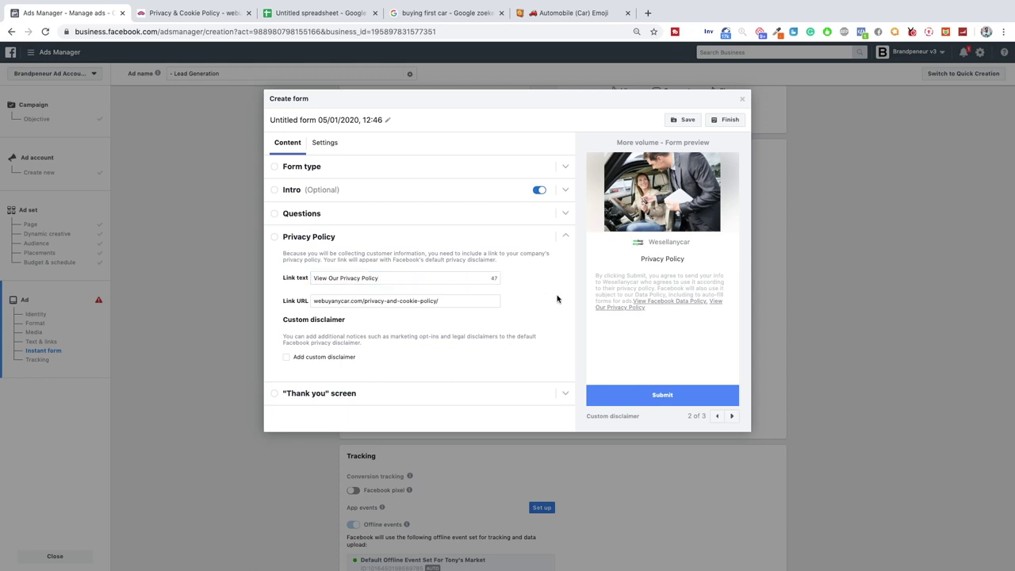
- Open the "Thank you" screen section and examine its default description and the available button types
left_click(331, 395)
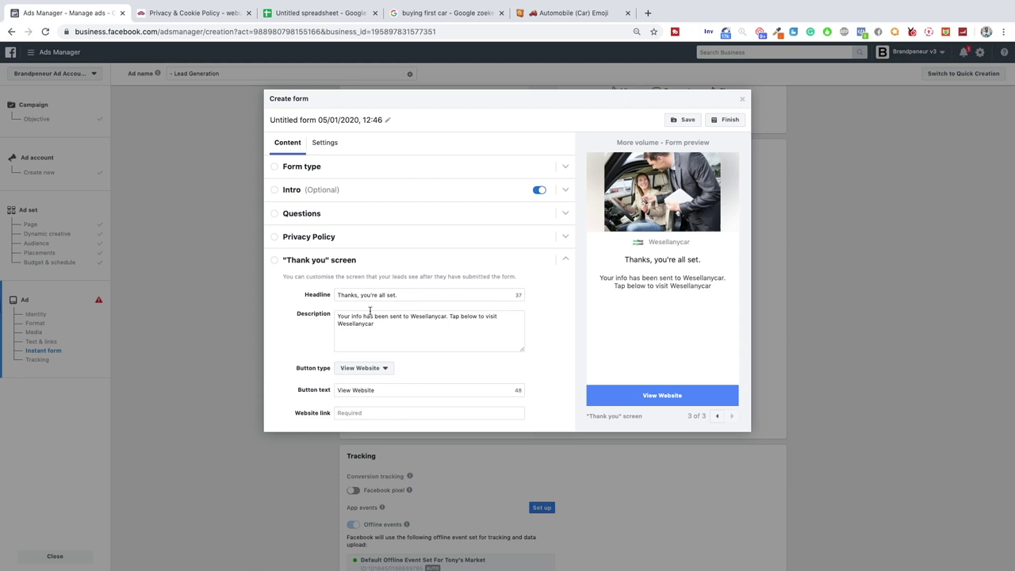
left_click_drag(394, 333, 334, 312)
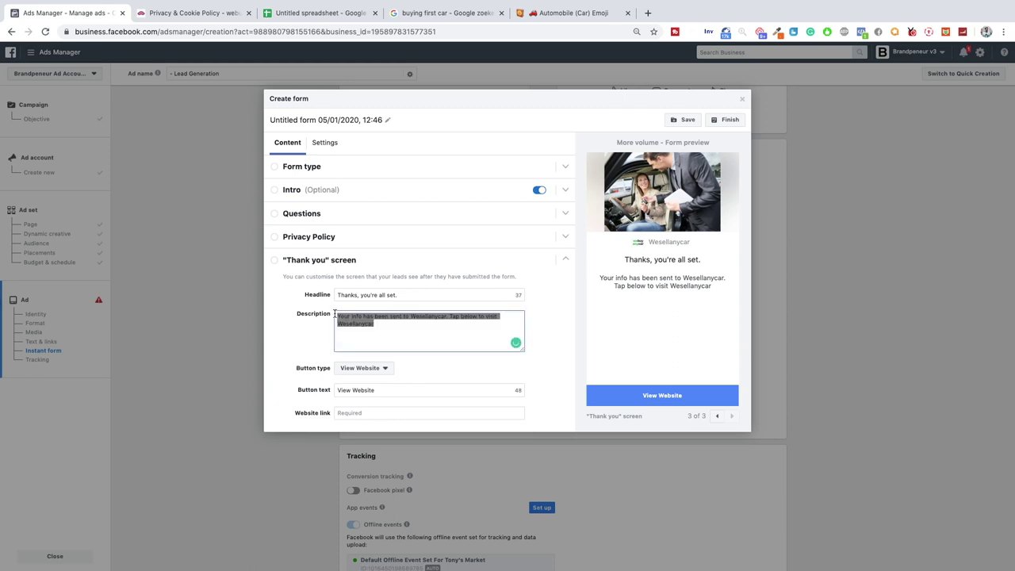
left_click(435, 328)
left_click(374, 368)
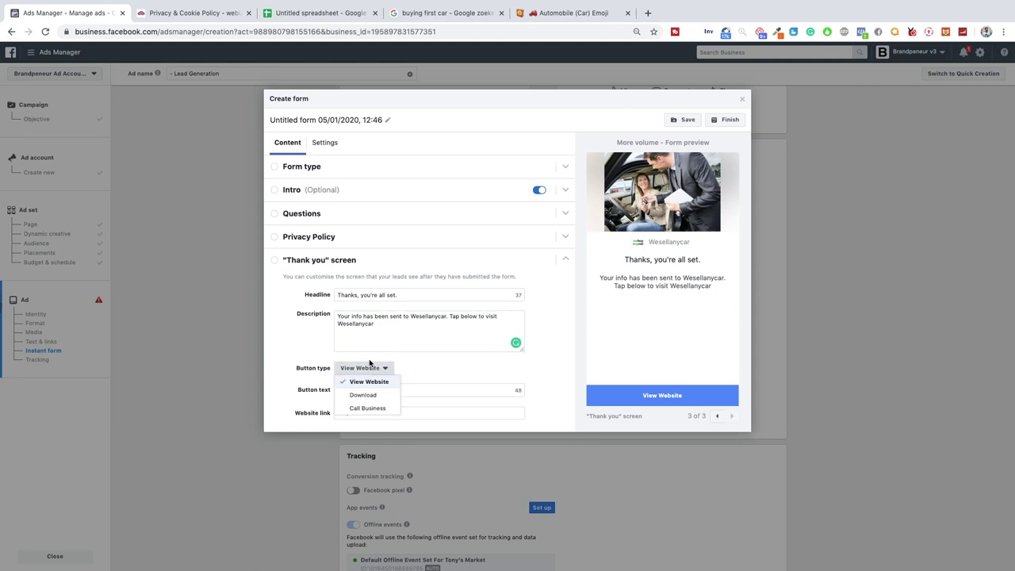
left_click(320, 362)
- Replace the thank-you description with "We've sent your request to wesellanycar. They will contact you within 24-hours to give you a quote on your car."
left_click_drag(372, 325, 338, 317)
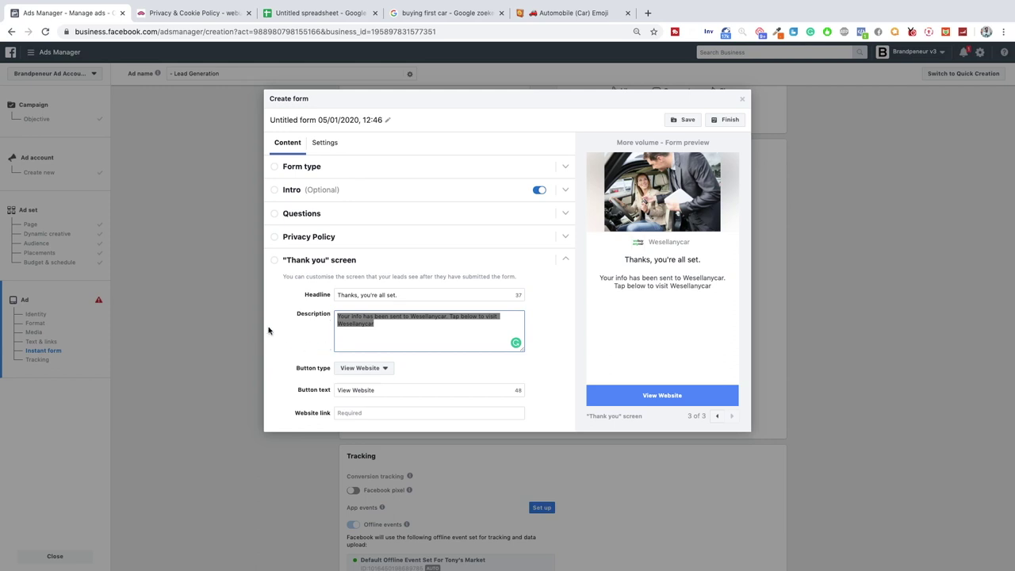
type("We've sent your")
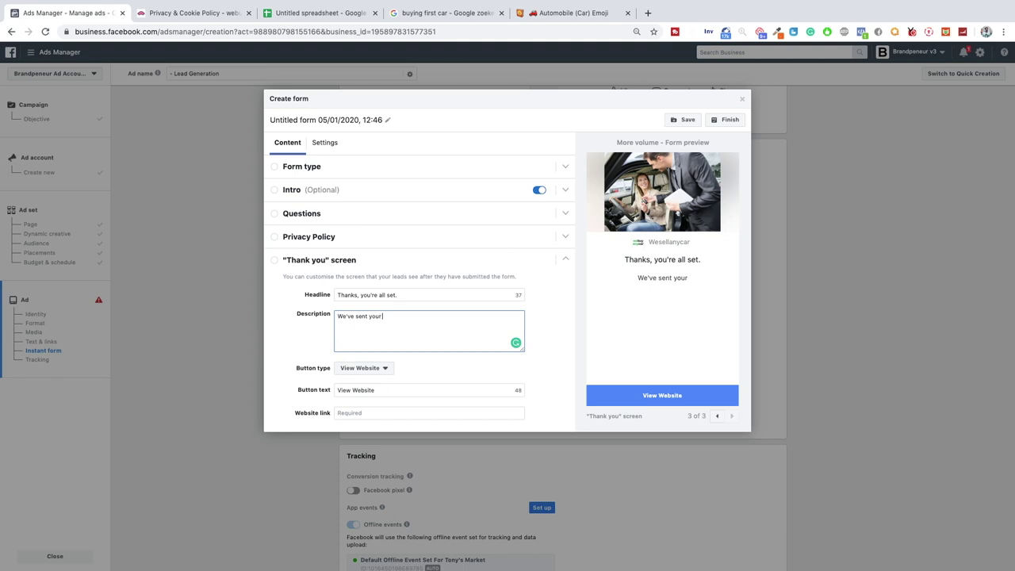
type(" request to wesellanycar")
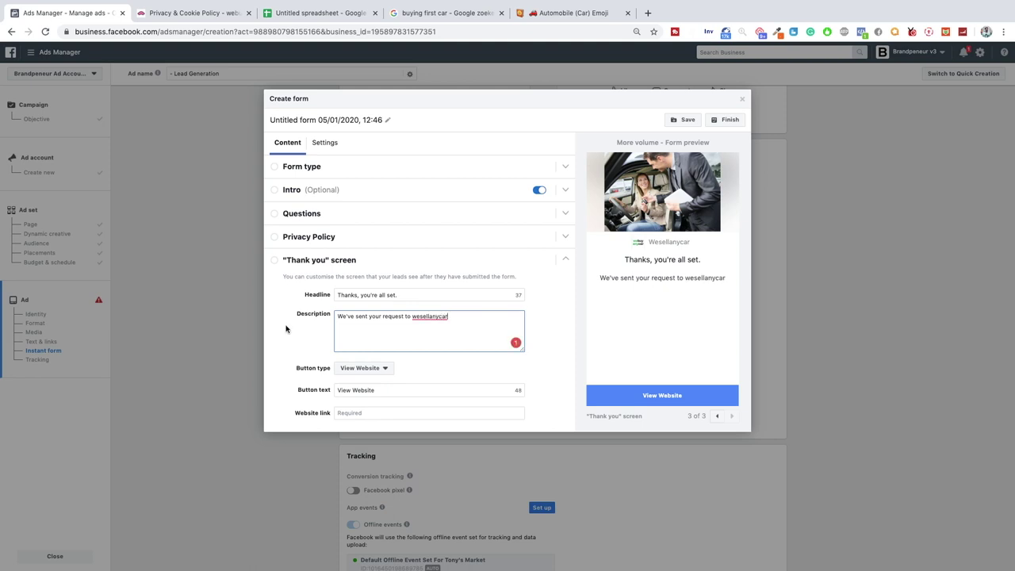
type(". They")
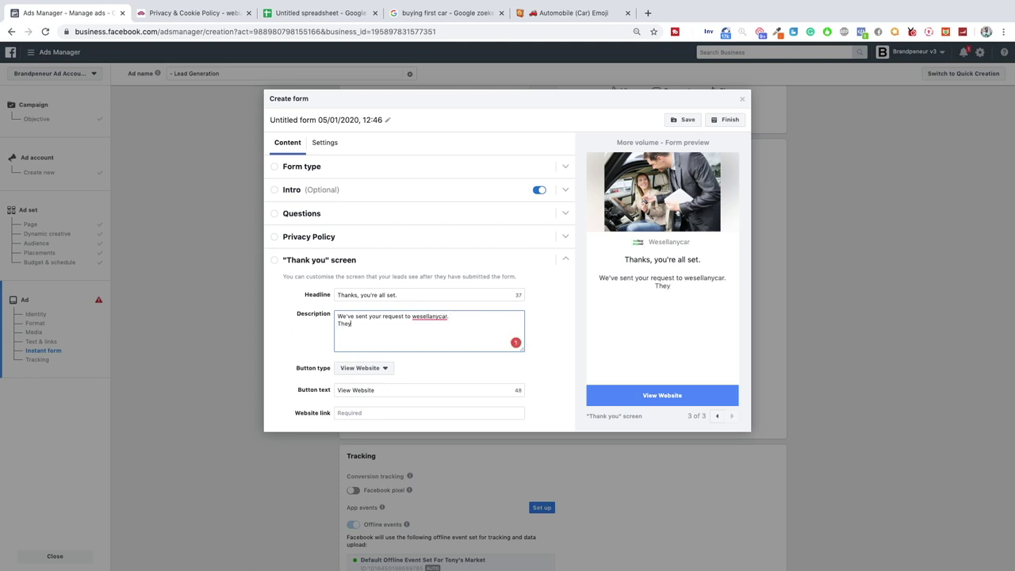
type(" will contact you wi")
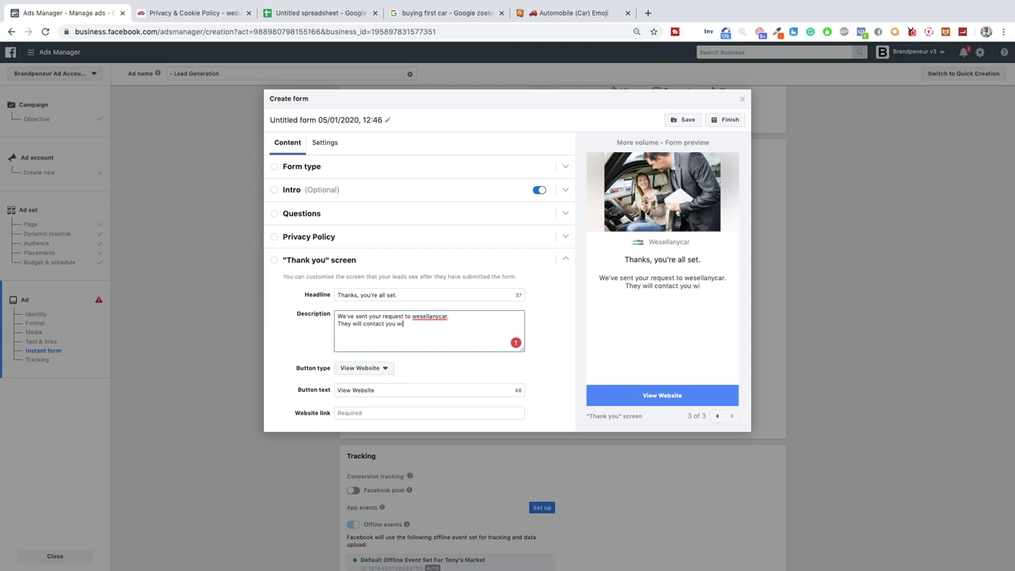
type("thin 24-hours")
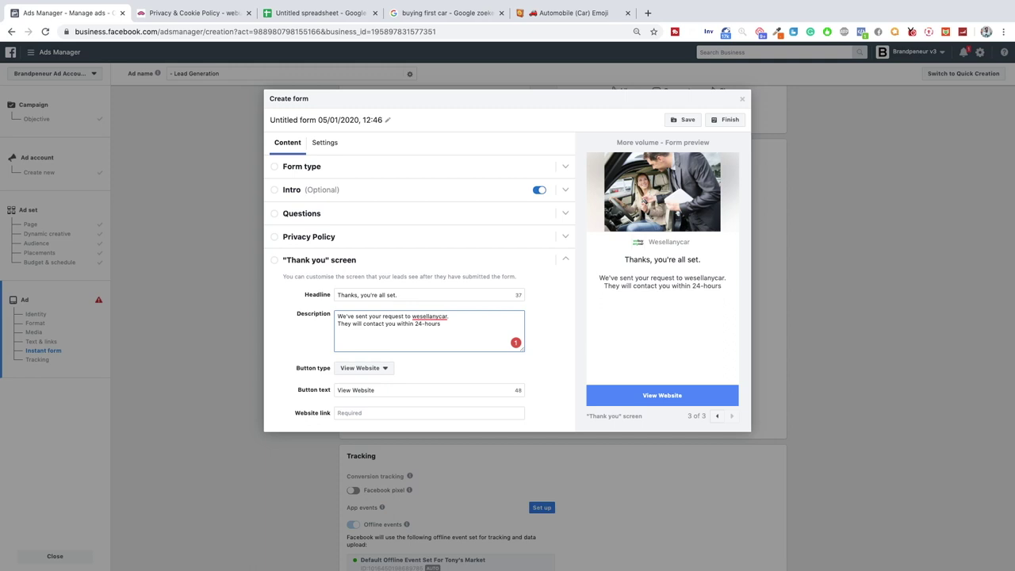
type(" to give you")
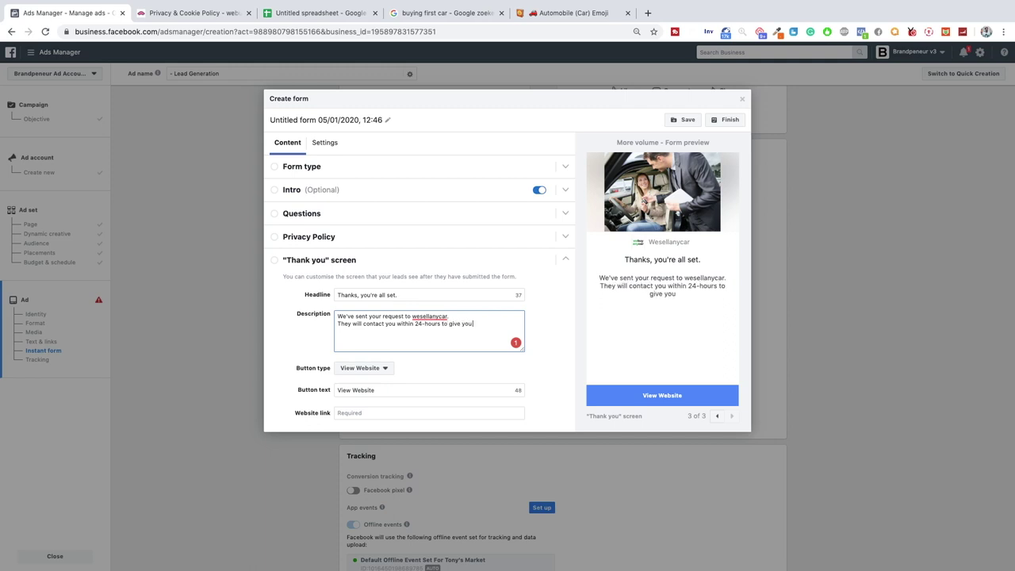
key("BackSpace")
key("BackSpace")
key("BackSpace")
key("BackSpace")
type("you a quote on your car.")
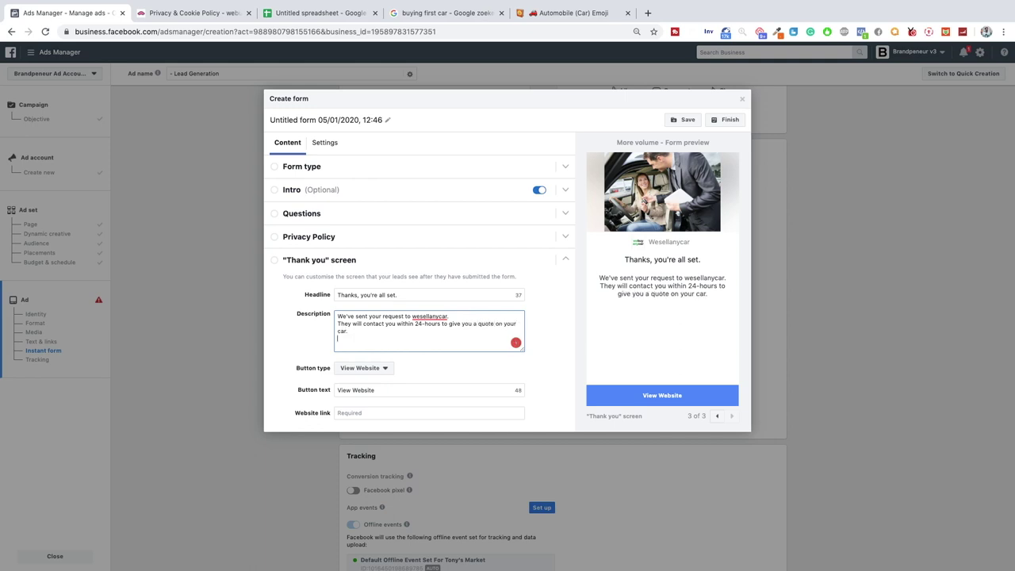
- Below a blank line, end the thank-you description with "View the wesellanycar website for more information:"
key("Return")
key("Return")
type("Thank you for")
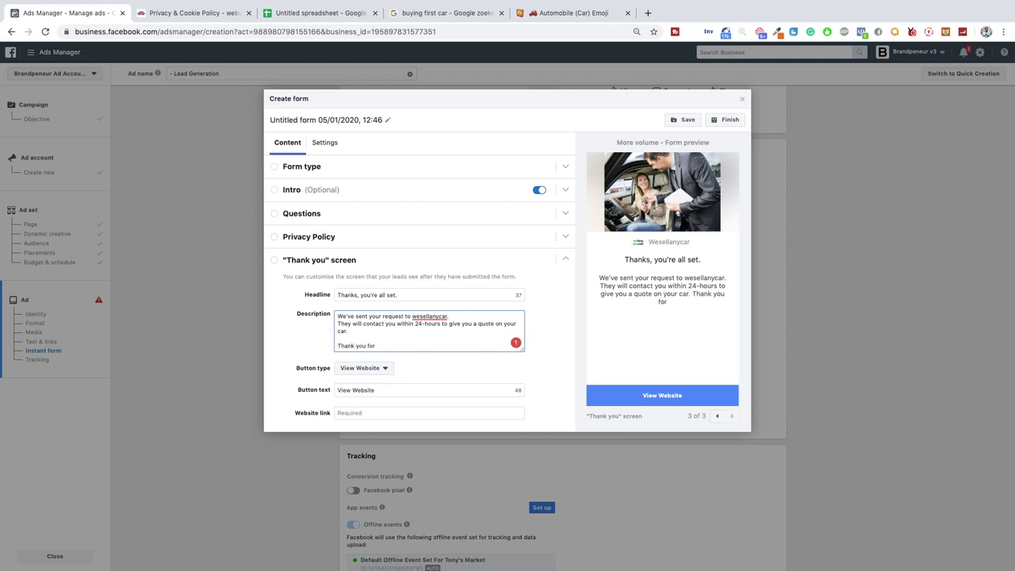
left_click_drag(392, 346, 333, 342)
key("BackSpace")
key("BackSpace")
key("BackSpace")
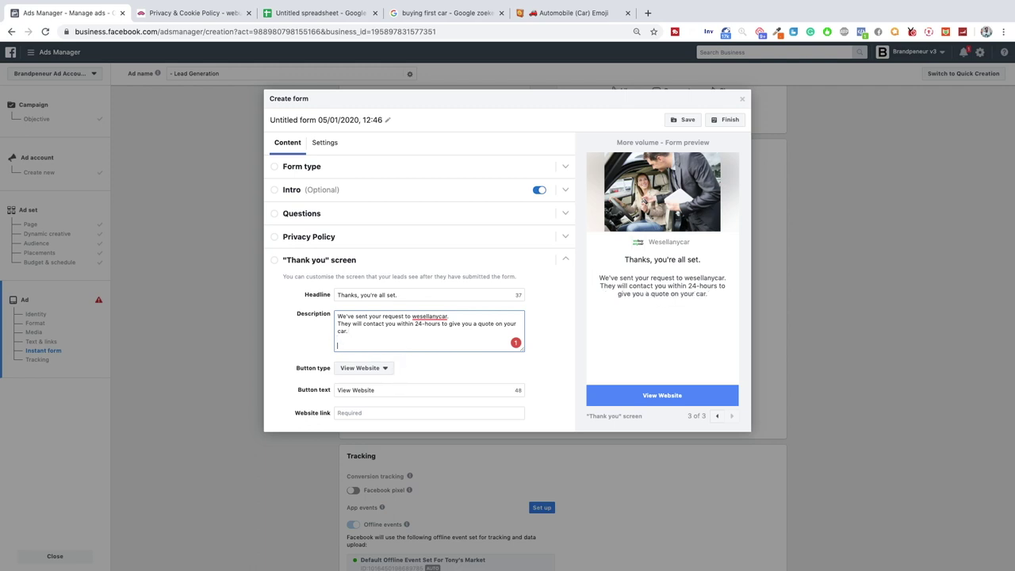
type("View the wesell")
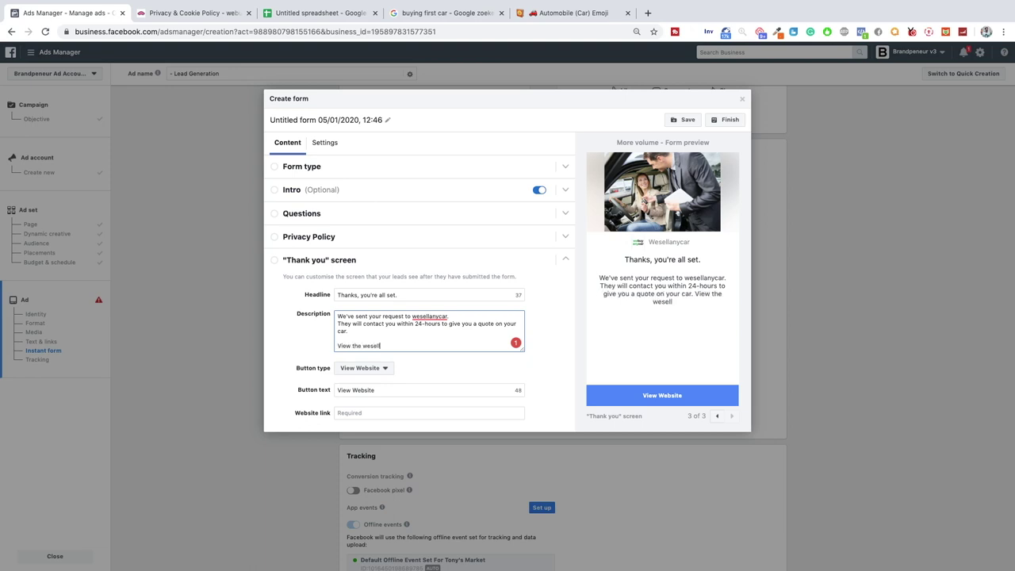
type("anycar website for mor")
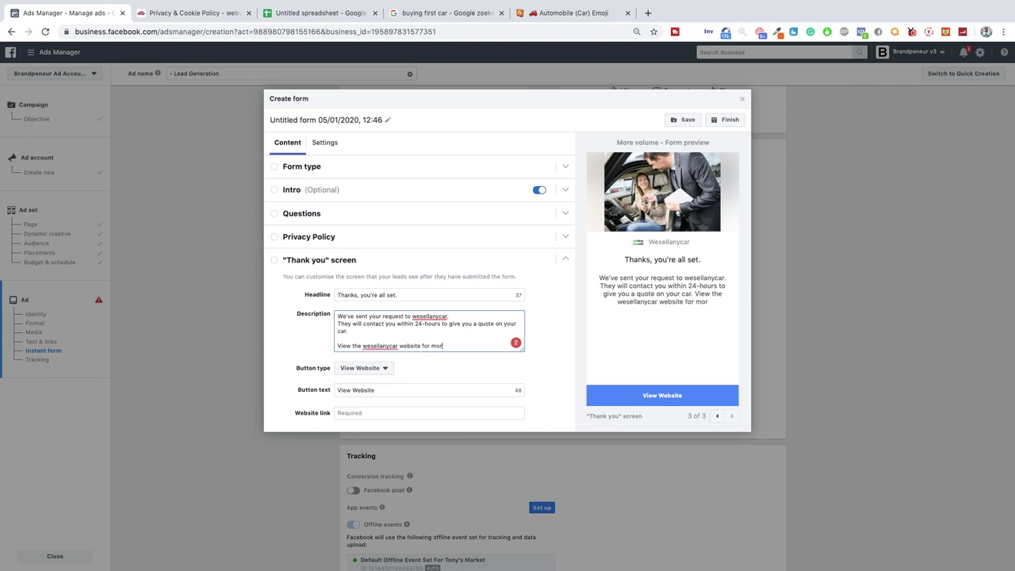
type("e information:")
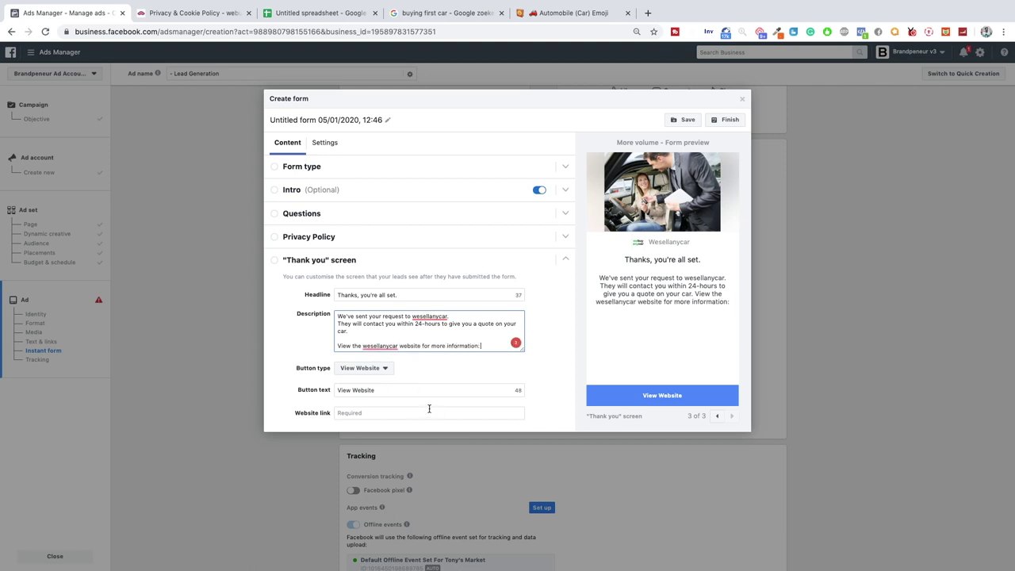
- Set the thank-you screen's website link to webuyanycar.com and review the completed section
scroll(392, 383, "down", 1)
left_click(389, 401)
type("webuyanycar.com/privacy-and-cookie-policy/")
left_click_drag(391, 403, 479, 405)
key("BackSpace")
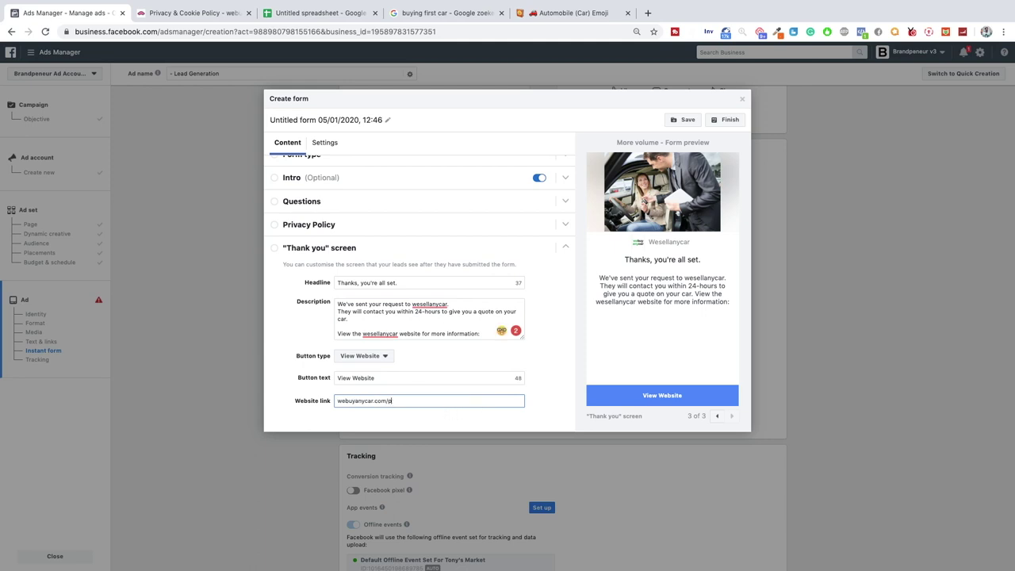
left_click(375, 333)
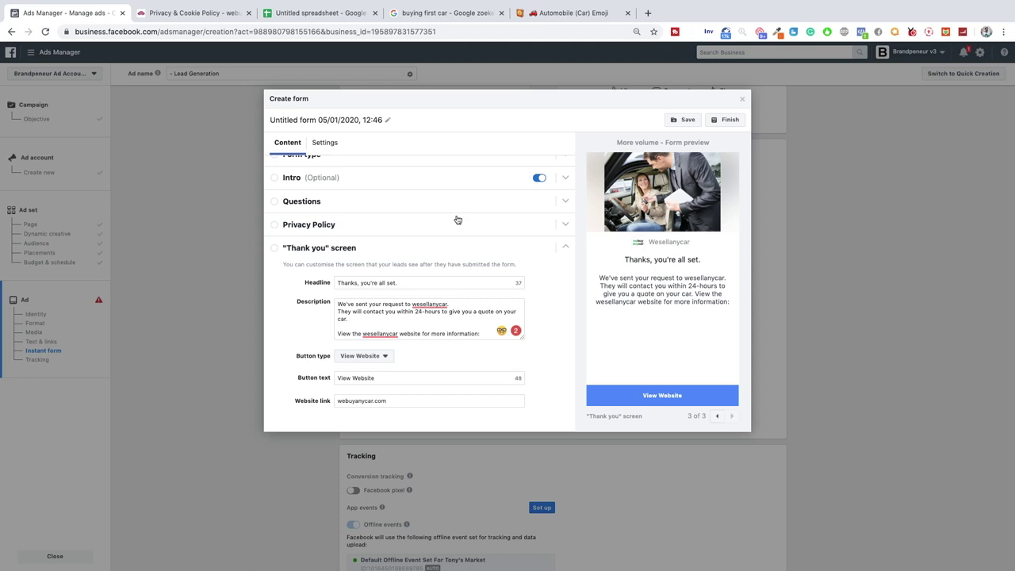
scroll(445, 293, "up", 1)
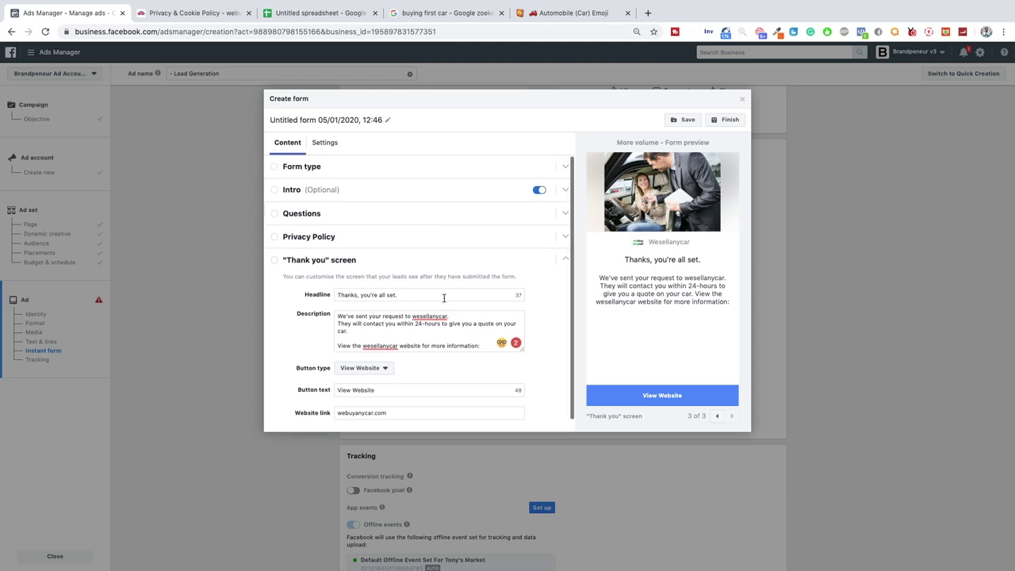
scroll(420, 333, "down", 1)
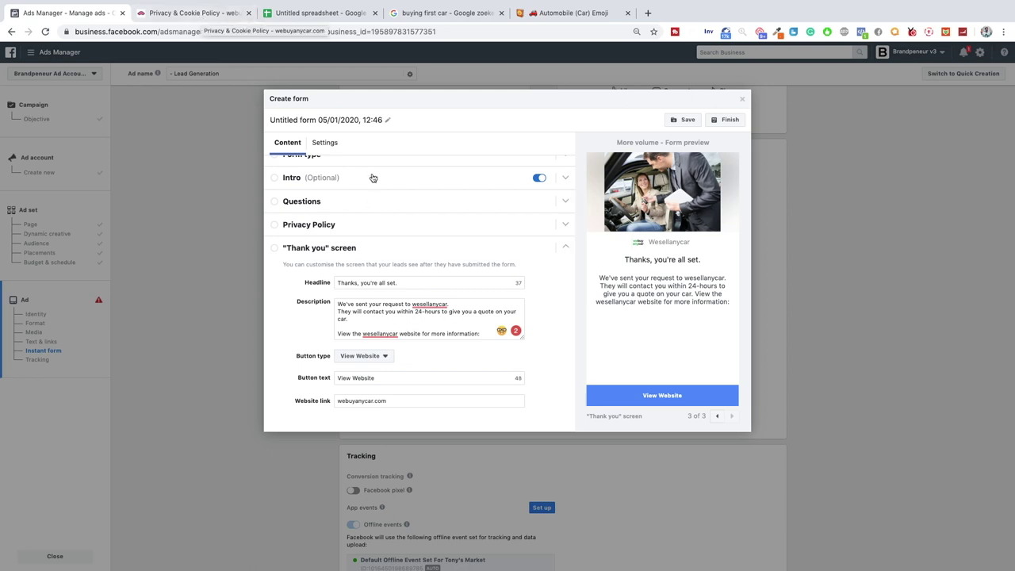
scroll(474, 347, "up", 1)
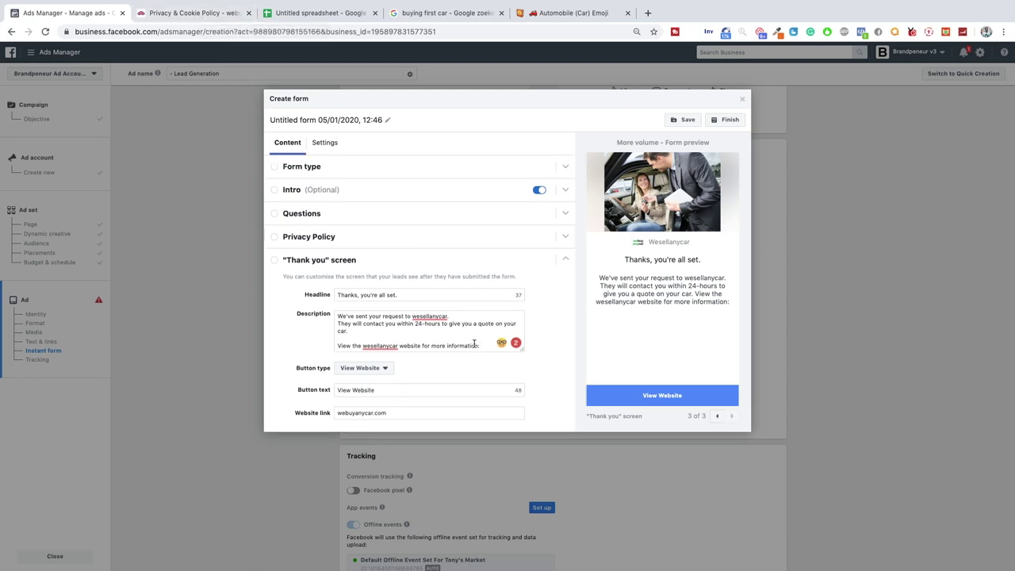
- Check the completed thank-you screen, return to the form's intro section, and save the form as a draft
scroll(474, 345, "down", 1)
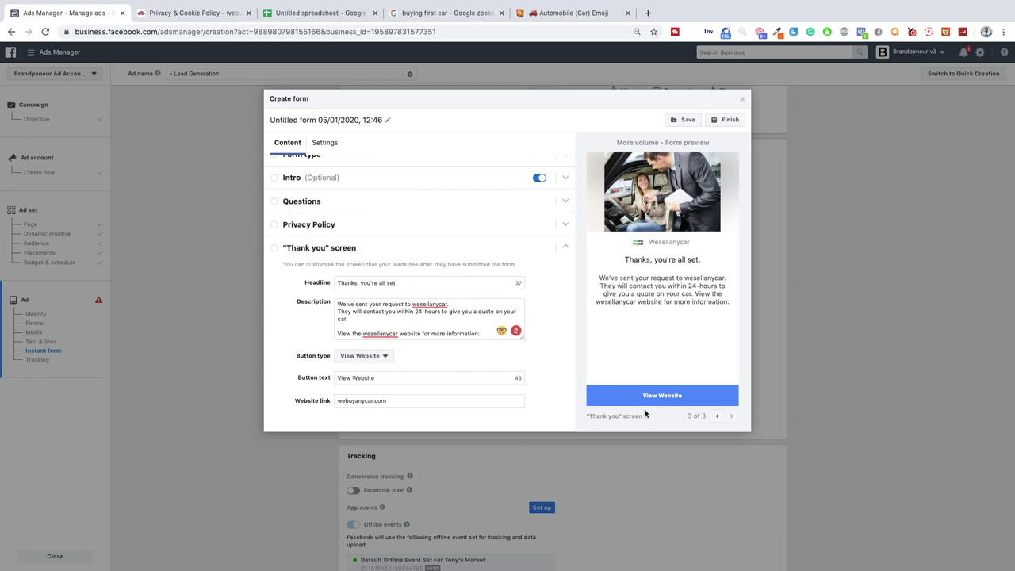
scroll(479, 262, "up", 1)
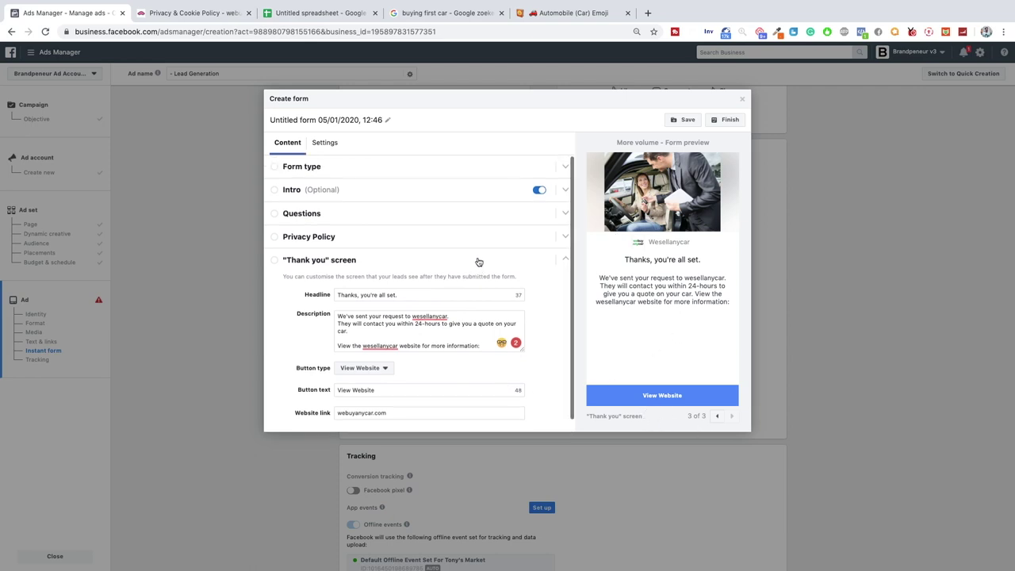
left_click(312, 168)
left_click(322, 277)
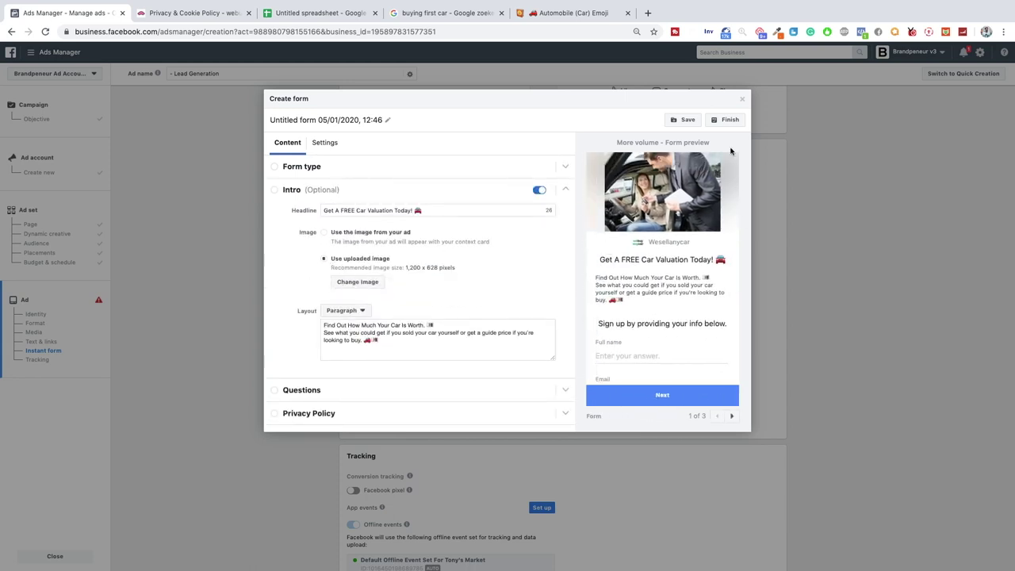
left_click(683, 120)
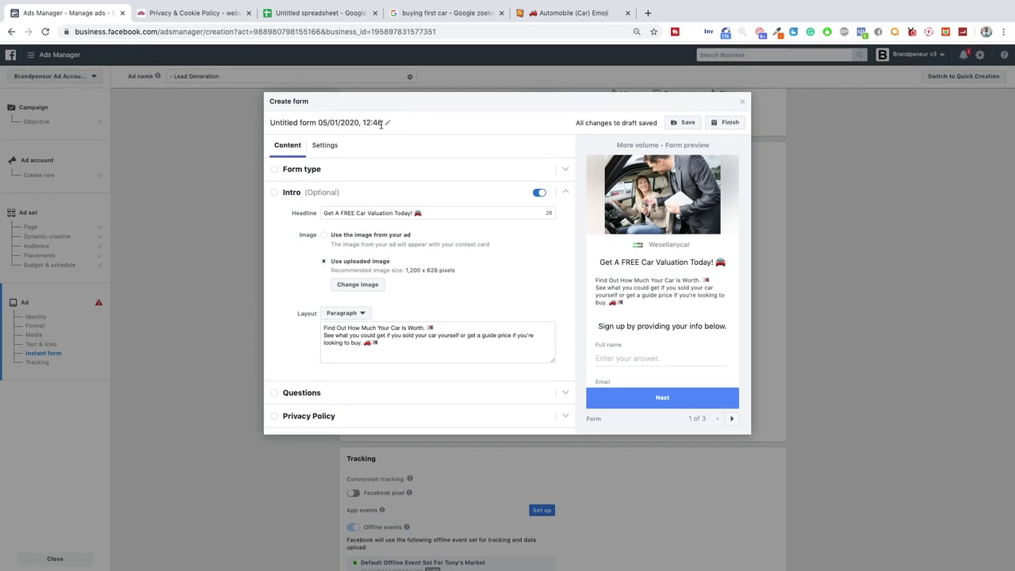
- Rename the untitled form as "Wesellanycar Lead Form" and finish it
left_click_drag(323, 119, 385, 125)
key("BackSpace")
key("BackSpace")
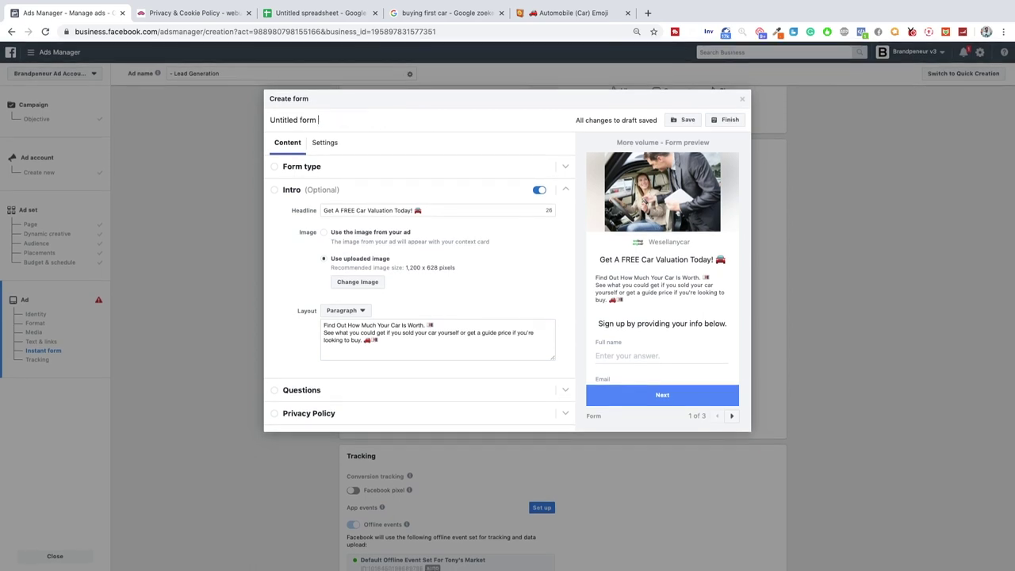
key("super+a")
type("Wesell")
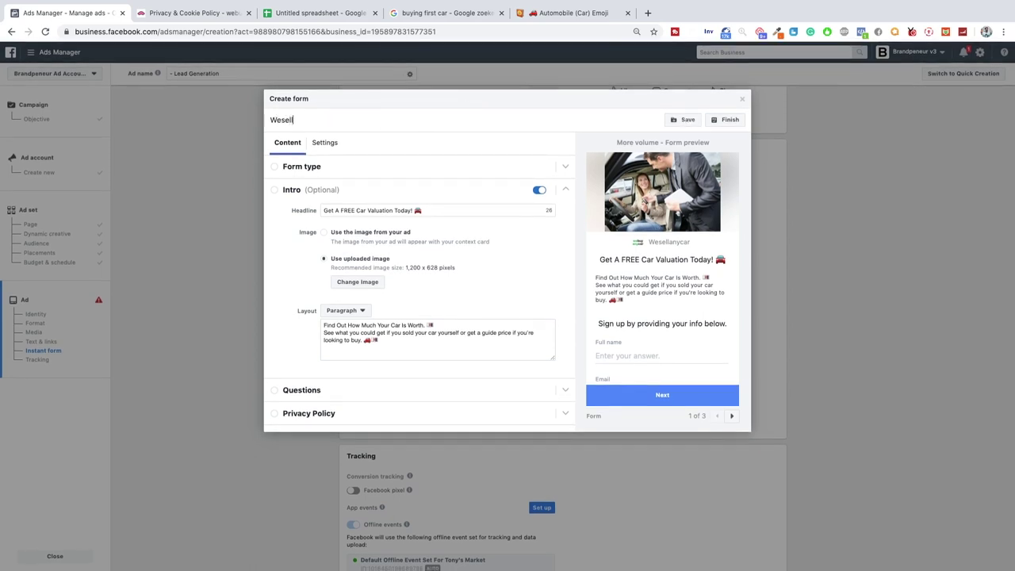
type("anycar Lead Form")
key("Return")
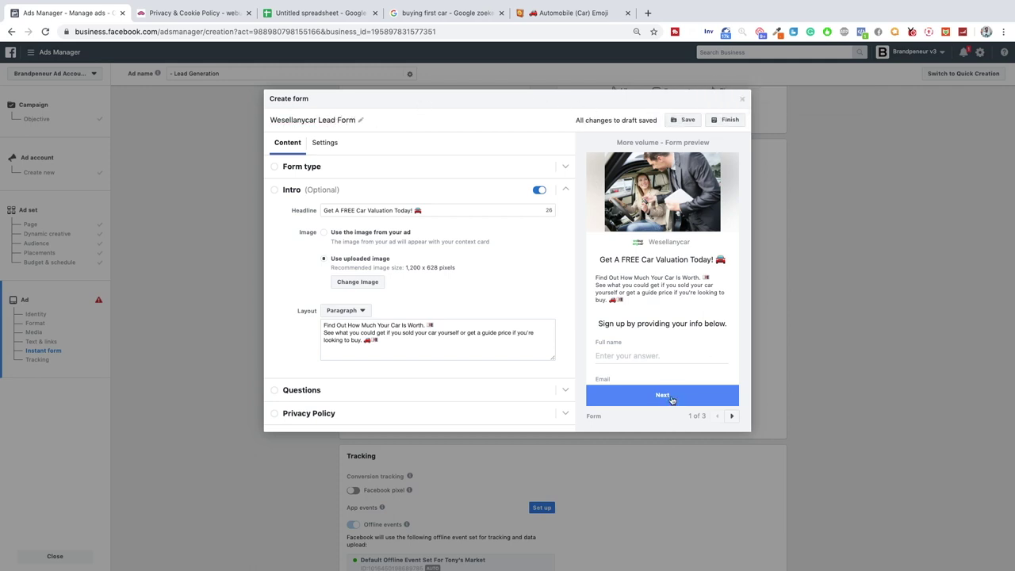
left_click(736, 120)
- Examine the reported ad error and check the identity, format, media, text and instant form sections
scroll(725, 418, "down", 3)
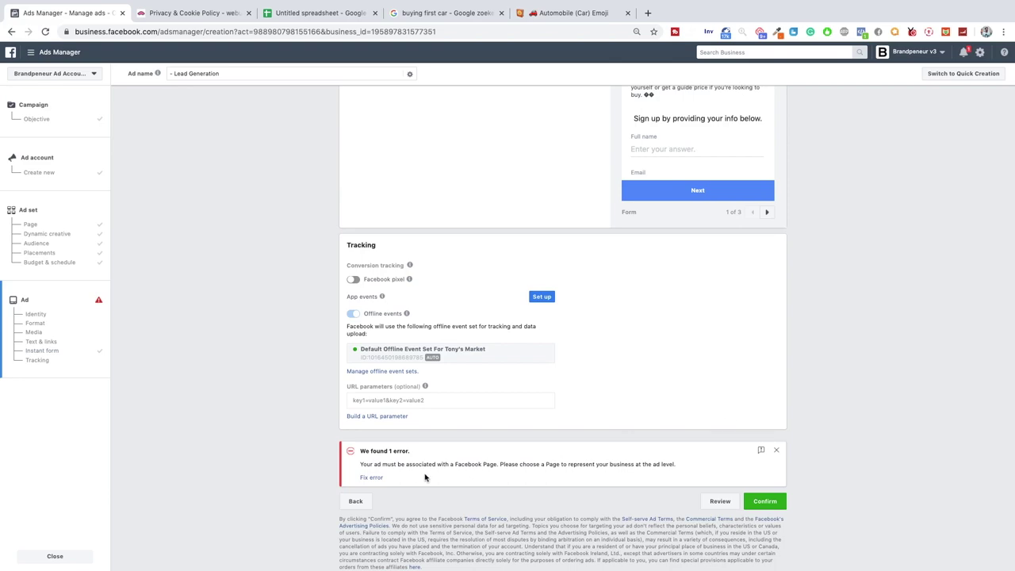
scroll(474, 465, "up", 10)
scroll(471, 464, "down", 3)
scroll(448, 419, "up", 1)
scroll(450, 418, "up", 2)
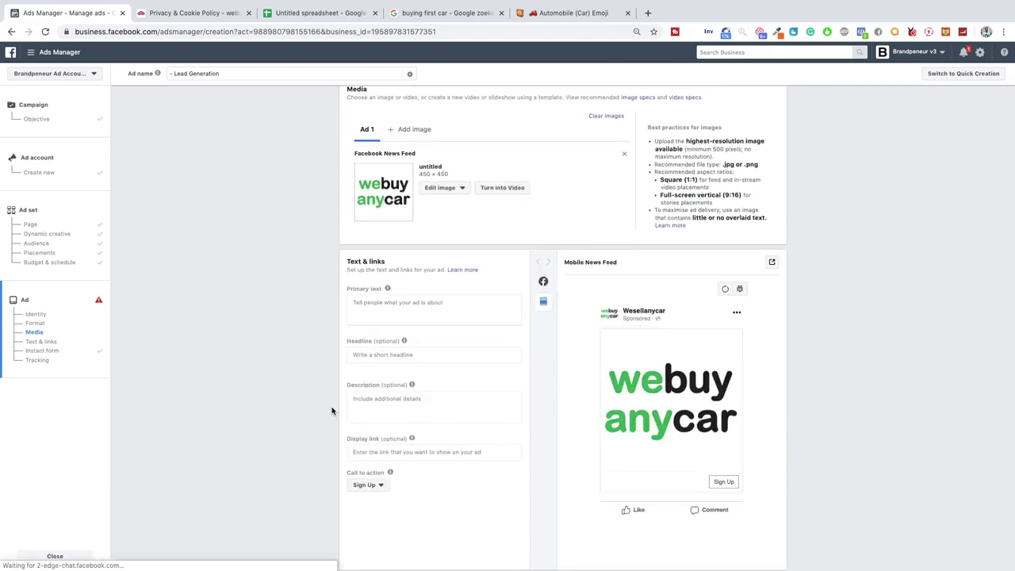
scroll(378, 406, "up", 4)
scroll(362, 367, "down", 6)
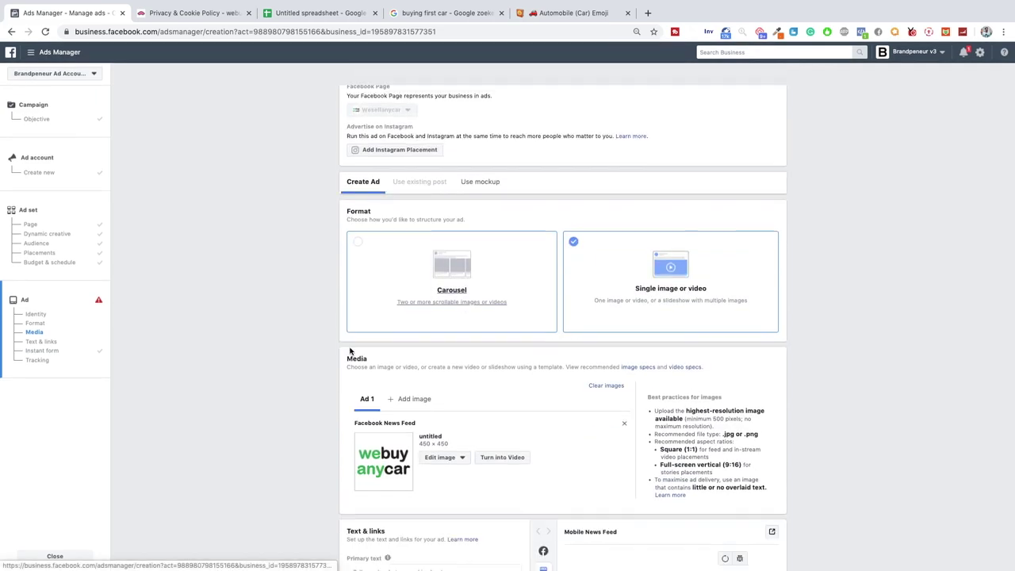
scroll(350, 351, "down", 1)
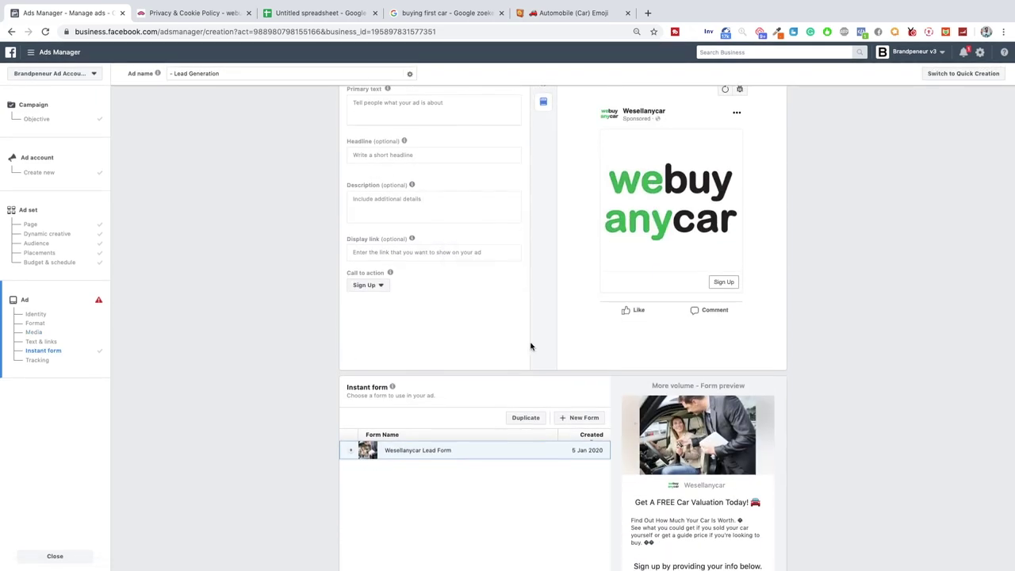
scroll(530, 344, "up", 3)
scroll(548, 376, "down", 2)
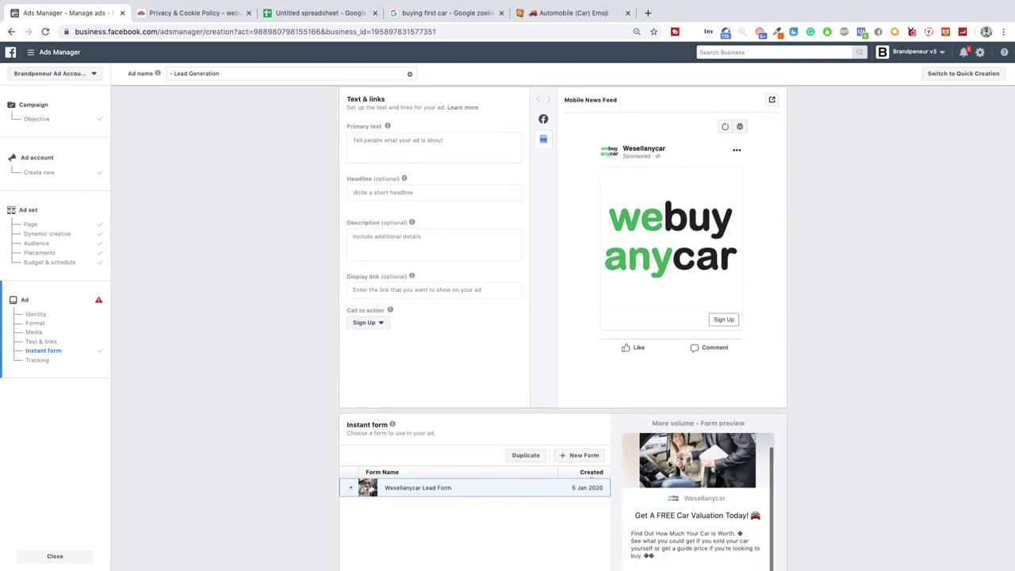
scroll(238, 362, "up", 4)
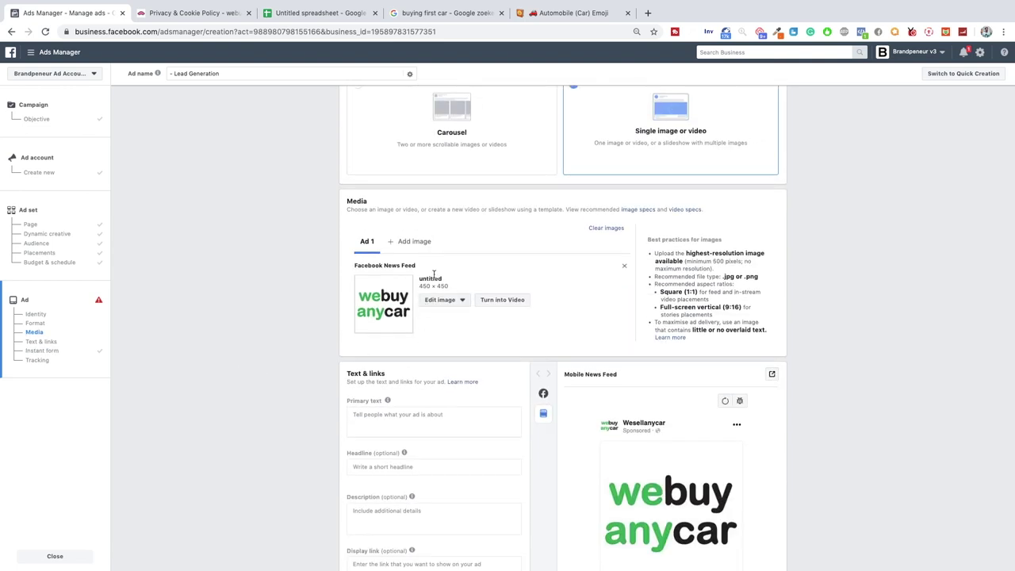
scroll(298, 309, "up", 3)
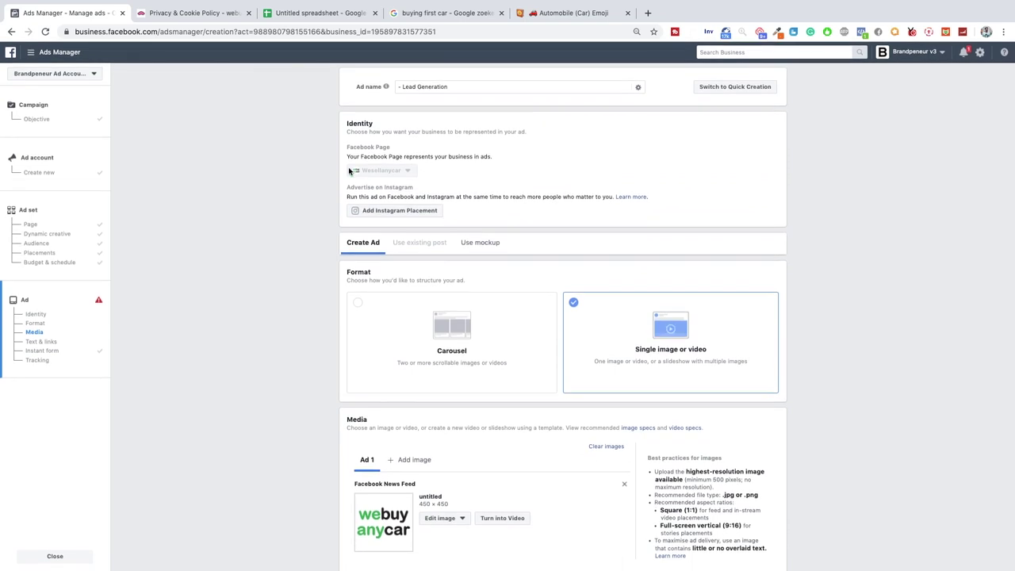
scroll(267, 213, "down", 1)
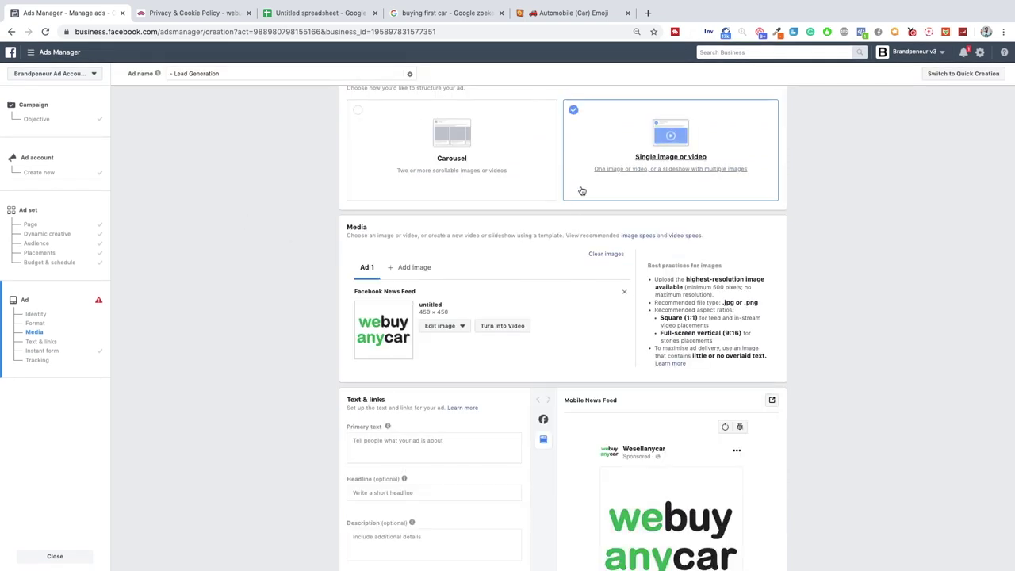
scroll(582, 160, "up", 1)
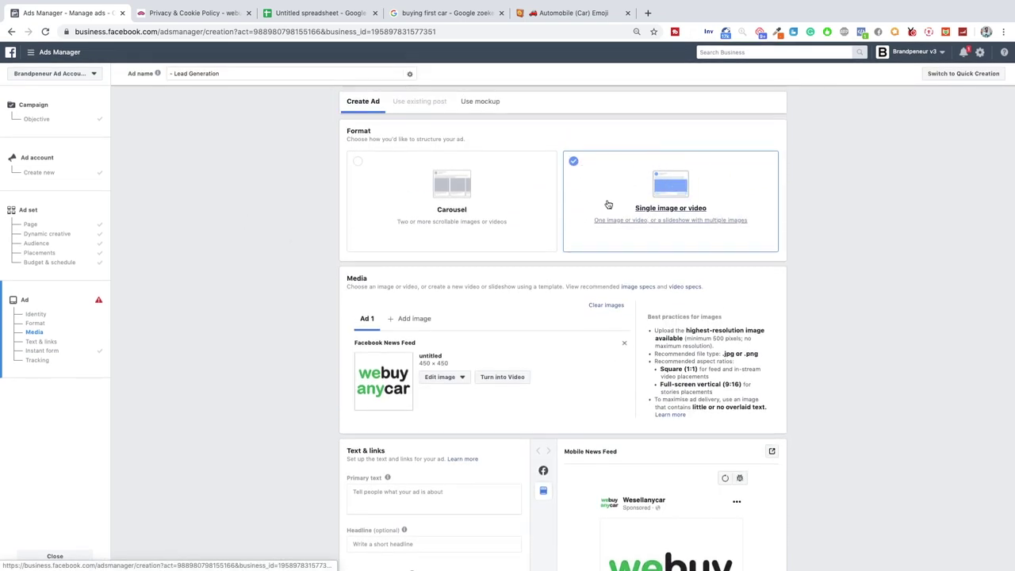
left_click(493, 229)
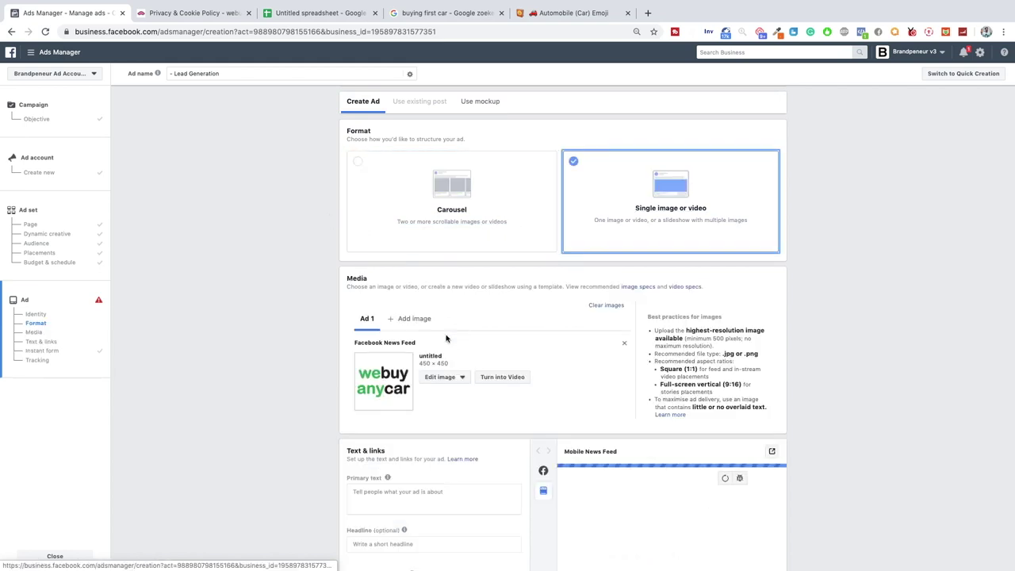
scroll(215, 294, "down", 3)
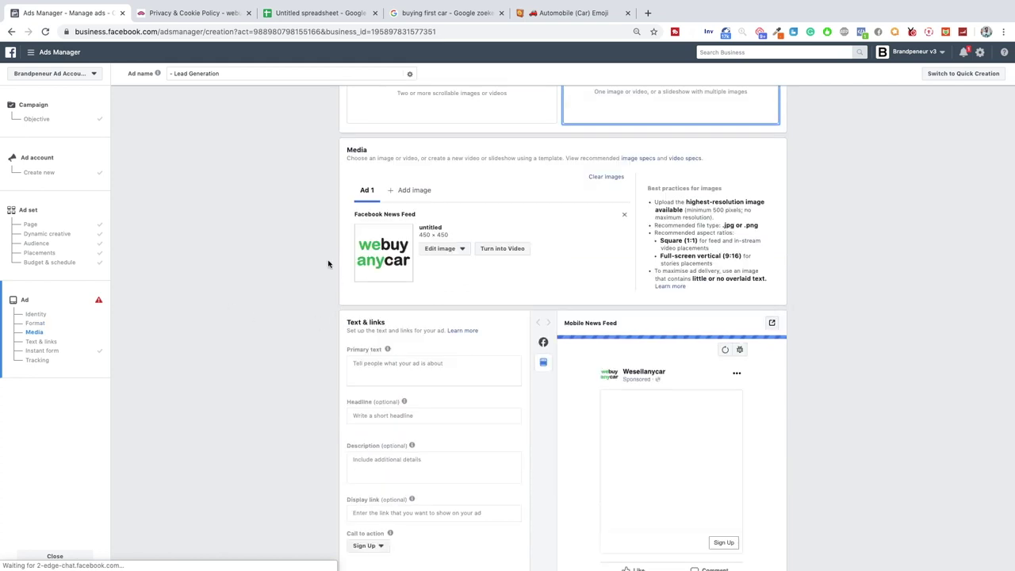
scroll(458, 252, "down", 2)
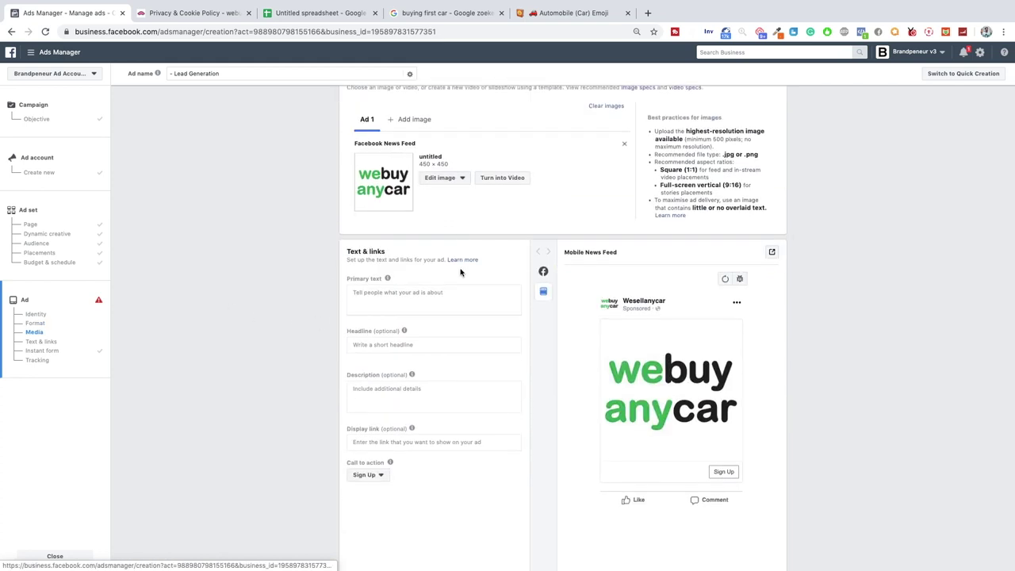
- Set the ad's headline to "Click Here"
left_click(374, 298)
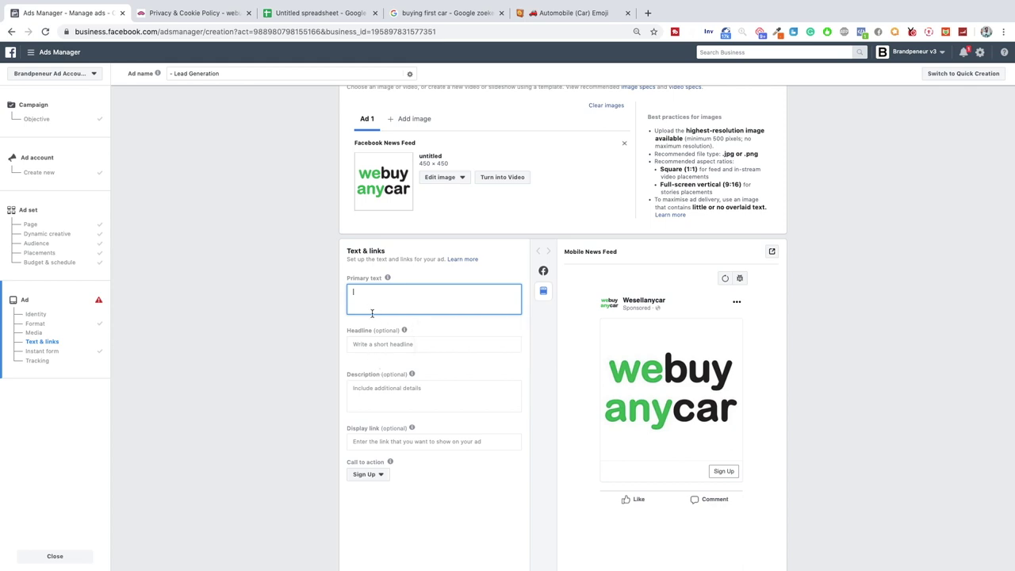
key("Tab")
type("C")
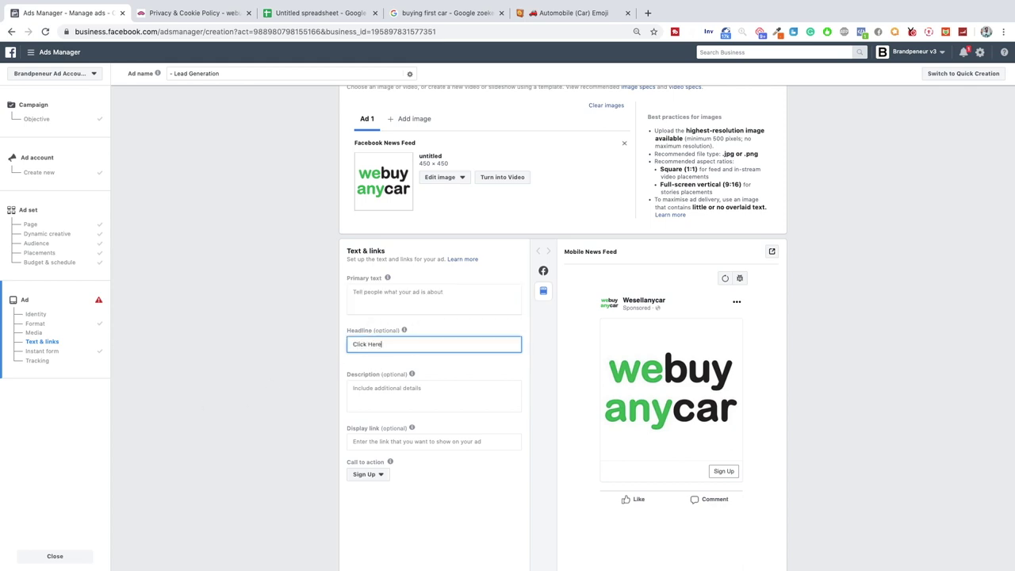
- Switch to Emojipedia, search for "right", and copy the Backhand Index Pointing Right emoji
left_click(571, 13)
left_click(435, 63)
type("rig")
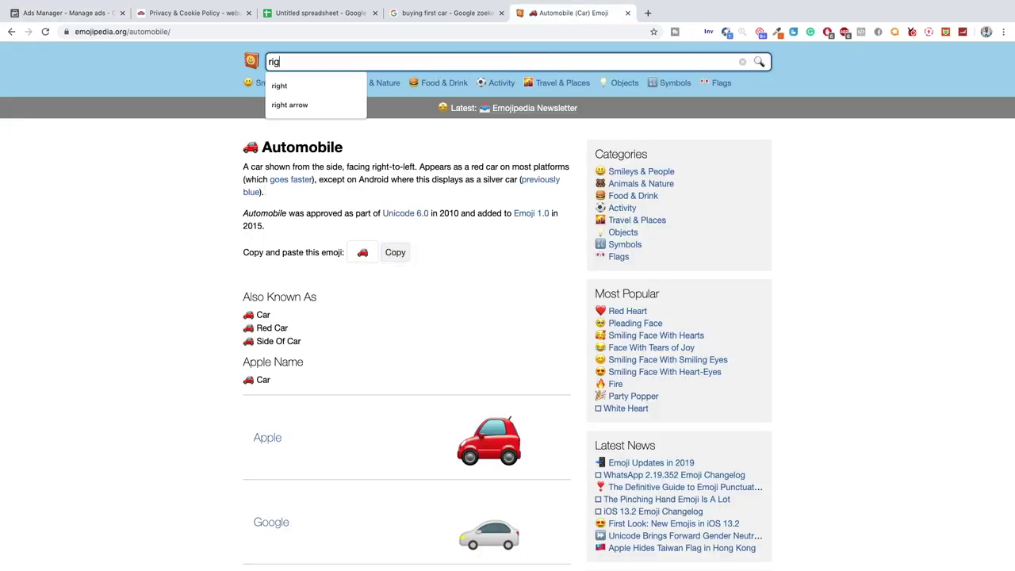
type("ht")
key("super+a")
key("Return")
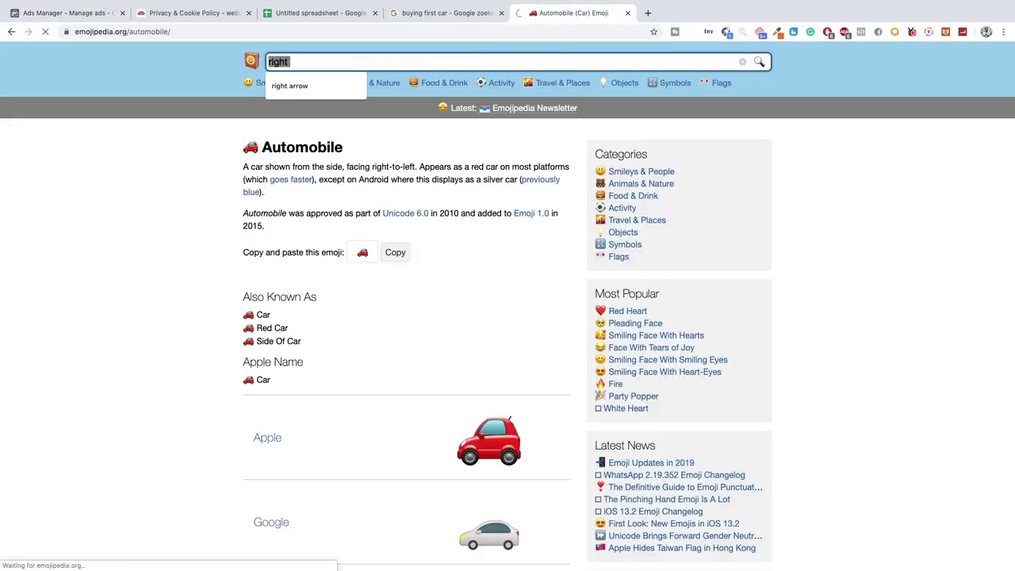
scroll(237, 321, "down", 1)
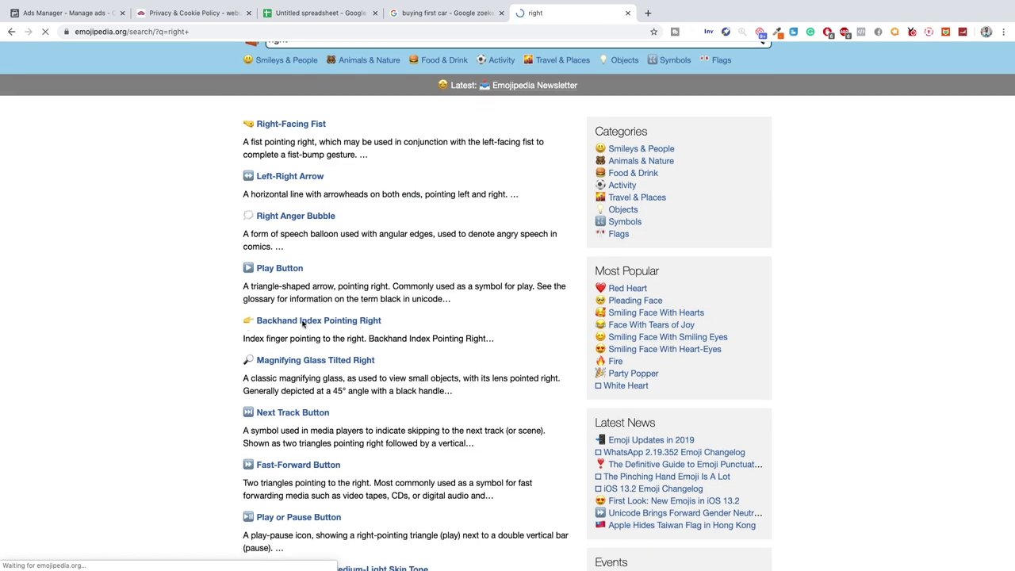
left_click(302, 323)
left_click(395, 226)
- Return to Ads Manager and place the copied pointing-hand emoji after and before "Click Here" in the headline
left_click(67, 12)
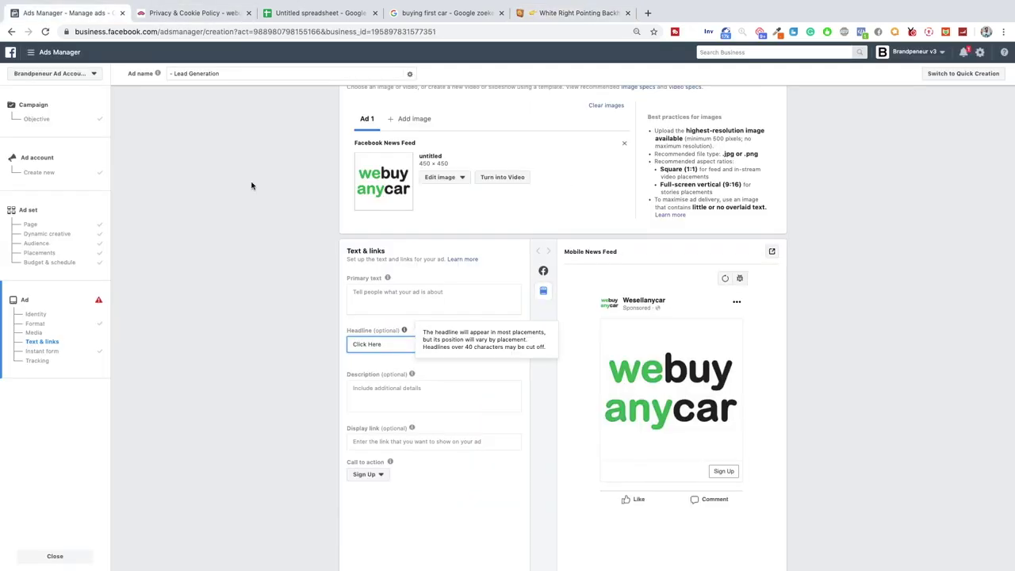
key("super+v")
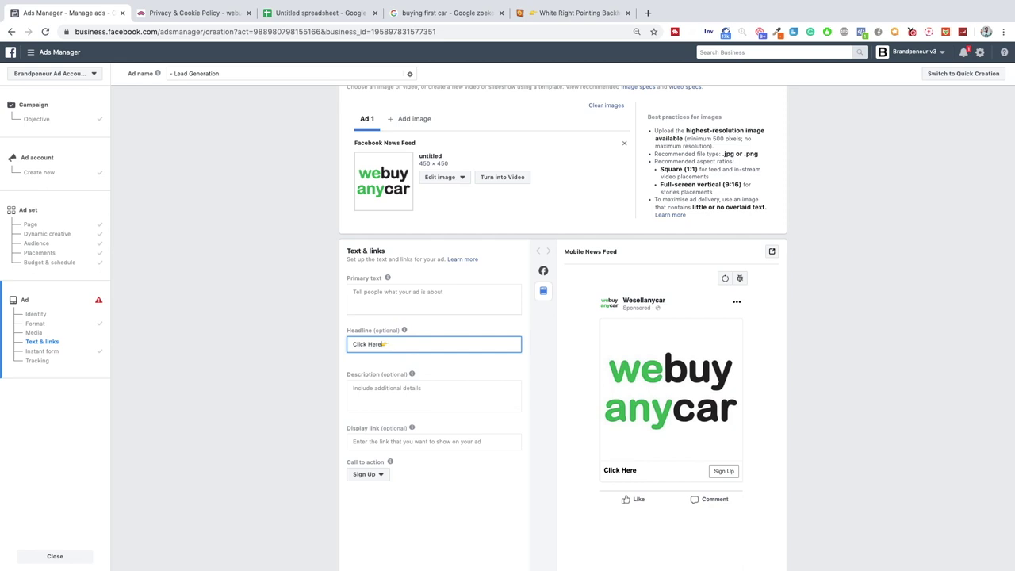
left_click(353, 343)
key("super+v")
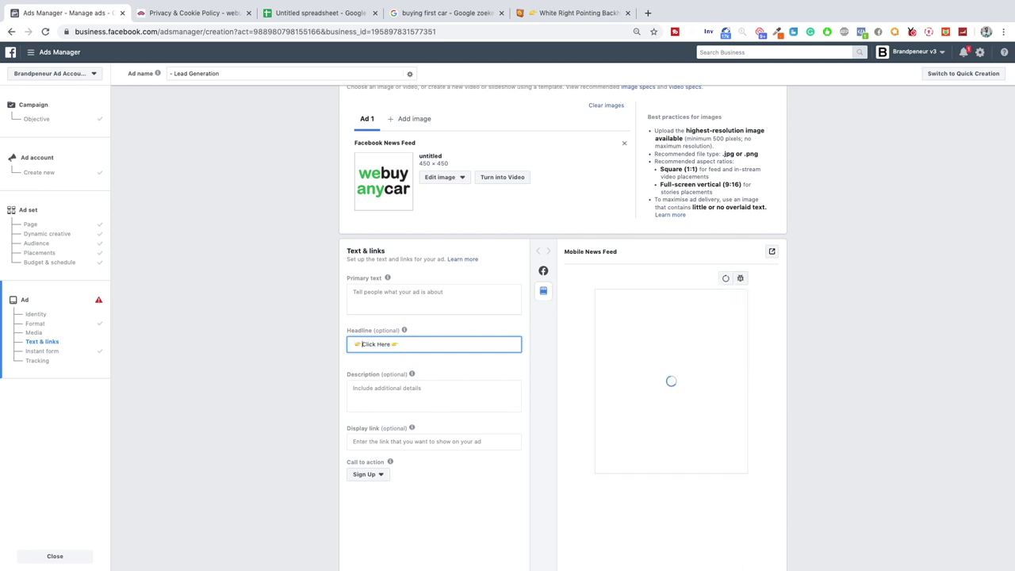
- Copy the domain webuyanycar.com/ from the open privacy policy page's address and use it as the ad's display link
left_click(221, 17)
left_click(219, 35)
left_click_drag(147, 32, 330, 46)
key("BackSpace")
key("super+c")
left_click(100, 14)
left_click(389, 440)
key("super+v")
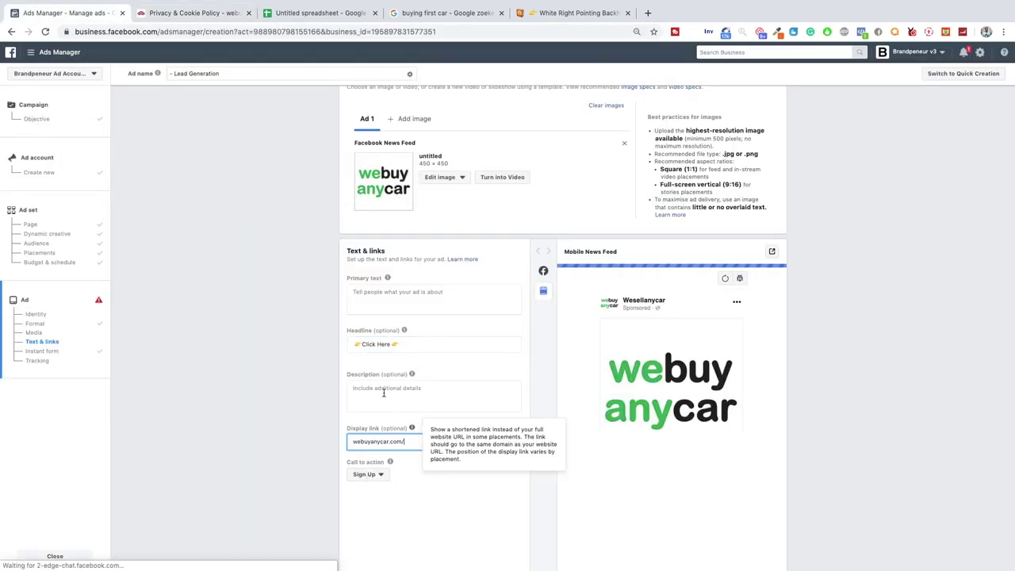
- Leave the optional description empty and set the ad's call to action to Get Quote
left_click(381, 396)
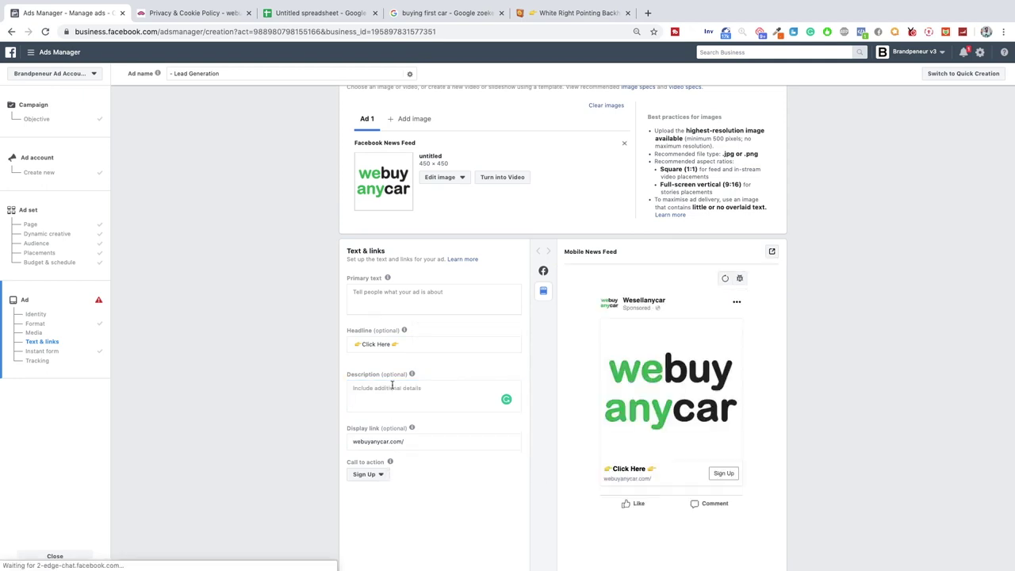
scroll(391, 384, "up", 3)
scroll(391, 324, "down", 5)
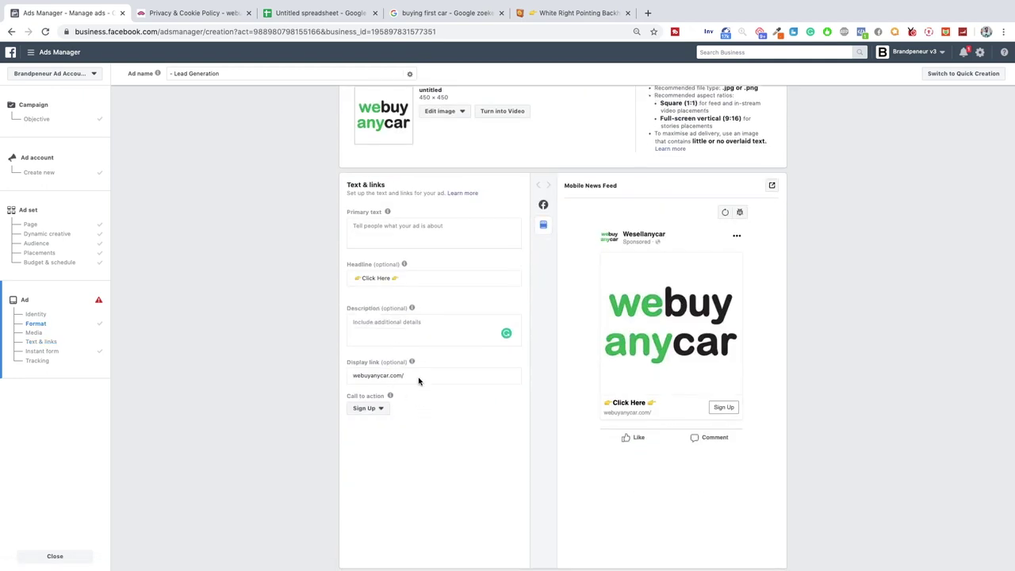
left_click(381, 375)
left_click(382, 409)
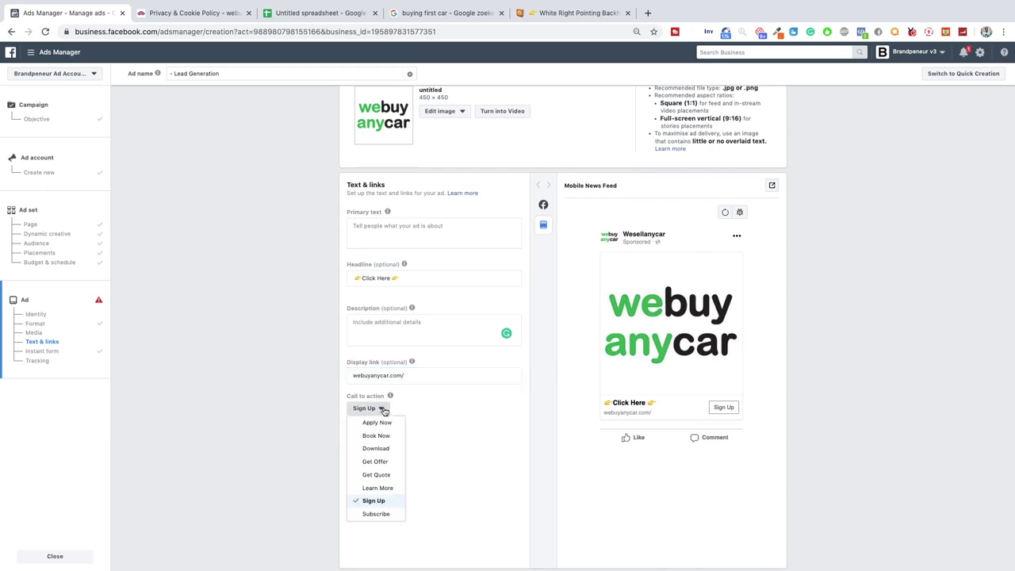
left_click(383, 473)
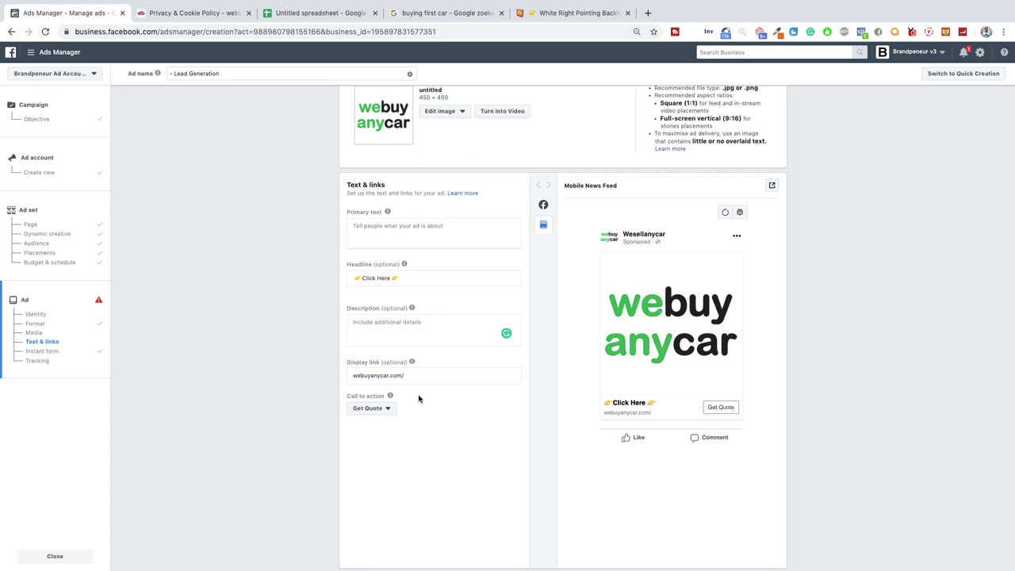
left_click(432, 231)
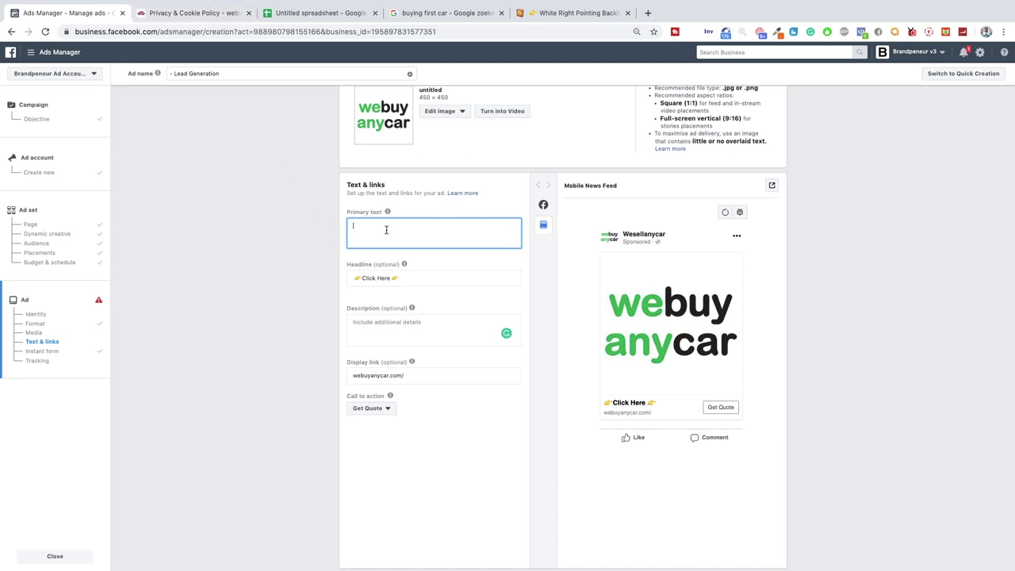
type("We")
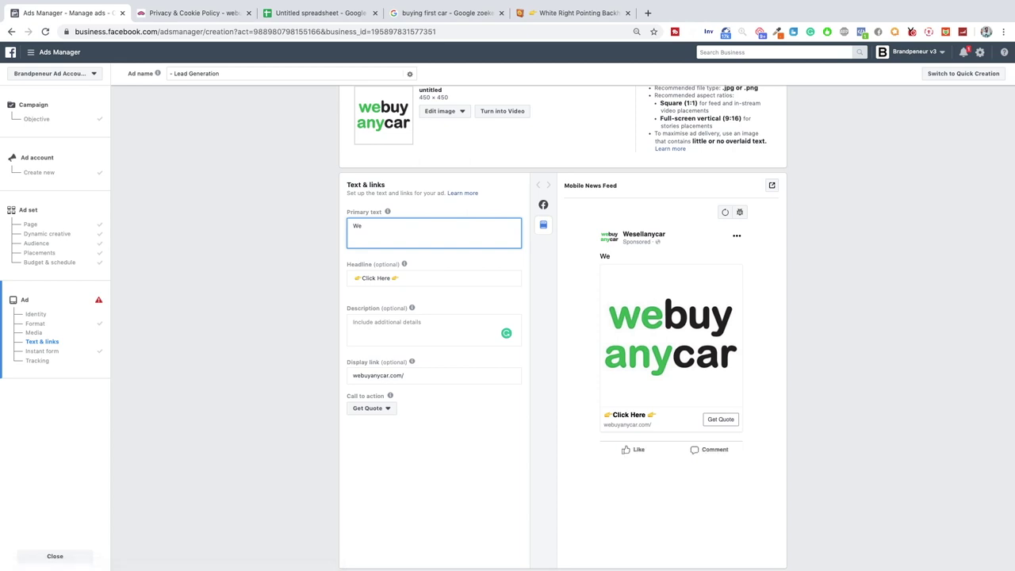
key("BackSpace")
key("BackSpace")
key("BackSpace")
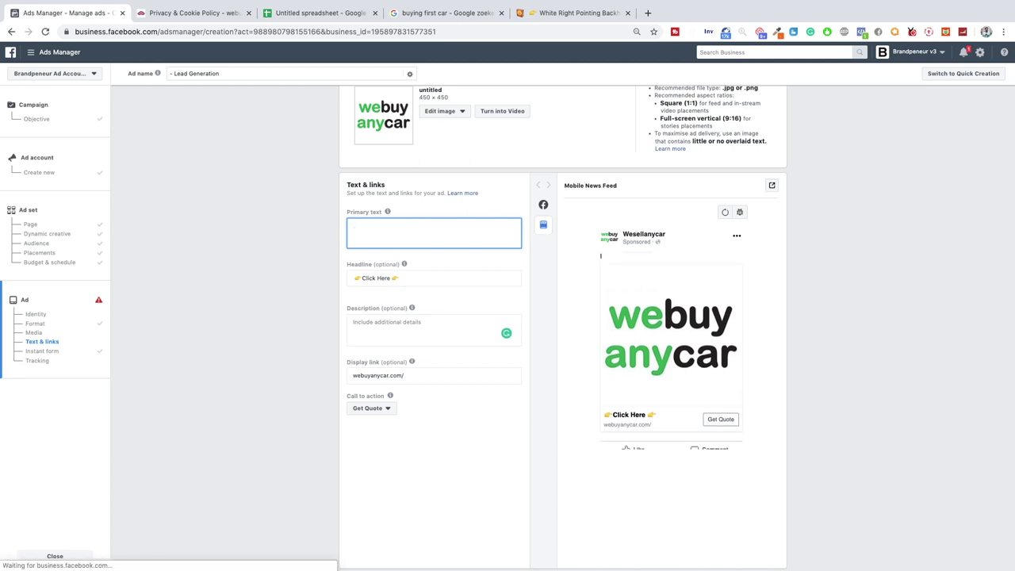
type("We")
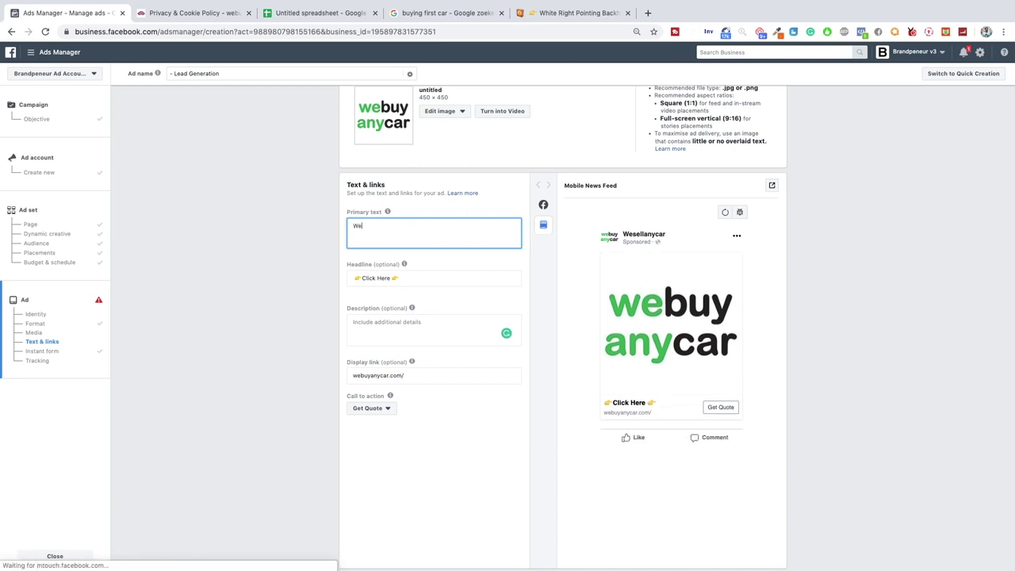
key("BackSpace")
key("BackSpace")
- Write the primary text "Instant Car Selling Quotes For Your Used Cars." with a second line "Get a Free Instant Quote in Minutes!"
type("Instant")
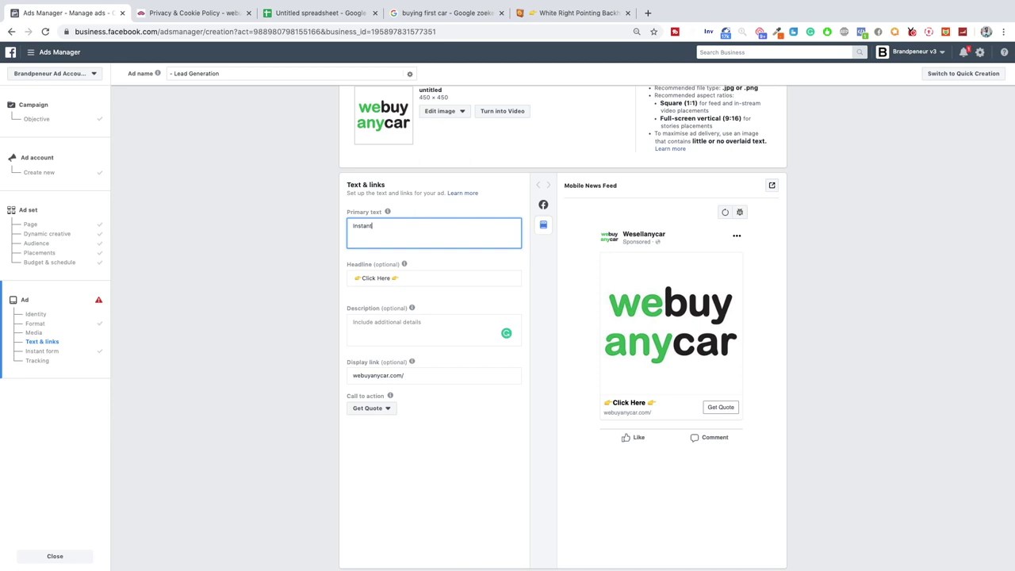
type(" Car Selling Quote")
type("s For You")
type("r Su")
key("BackSpace")
key("BackSpace")
type("use")
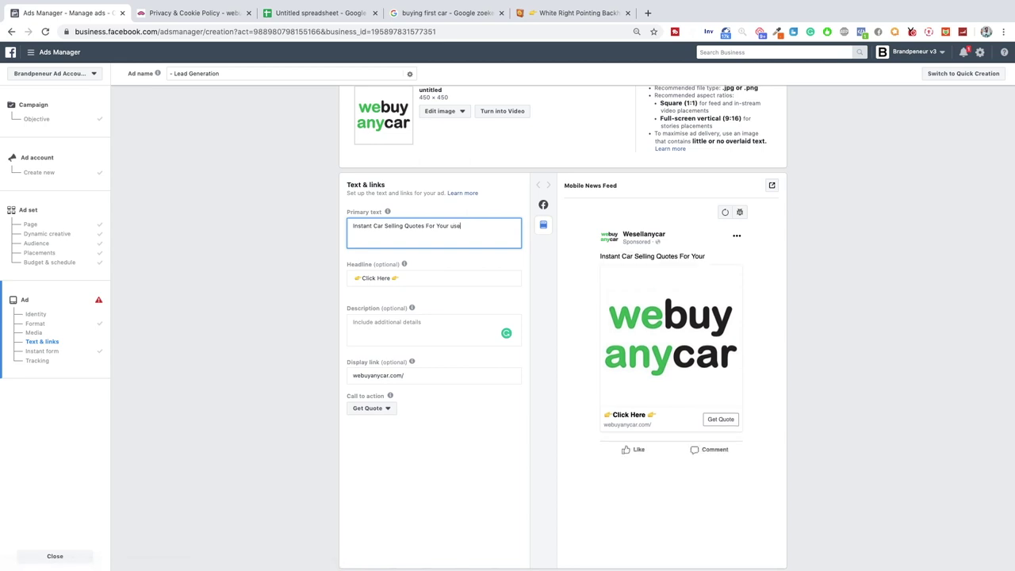
type("sed")
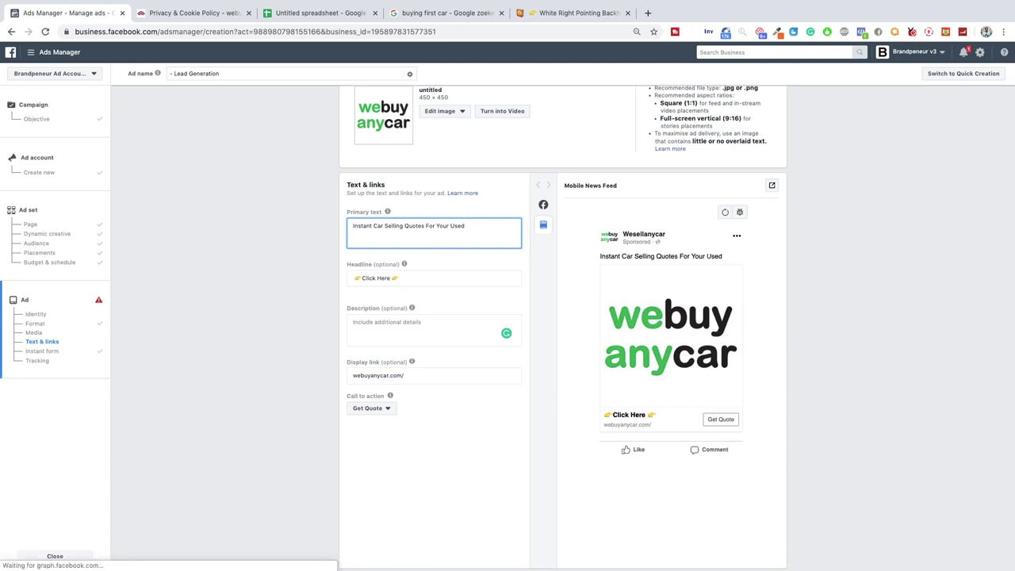
type(" Cars.")
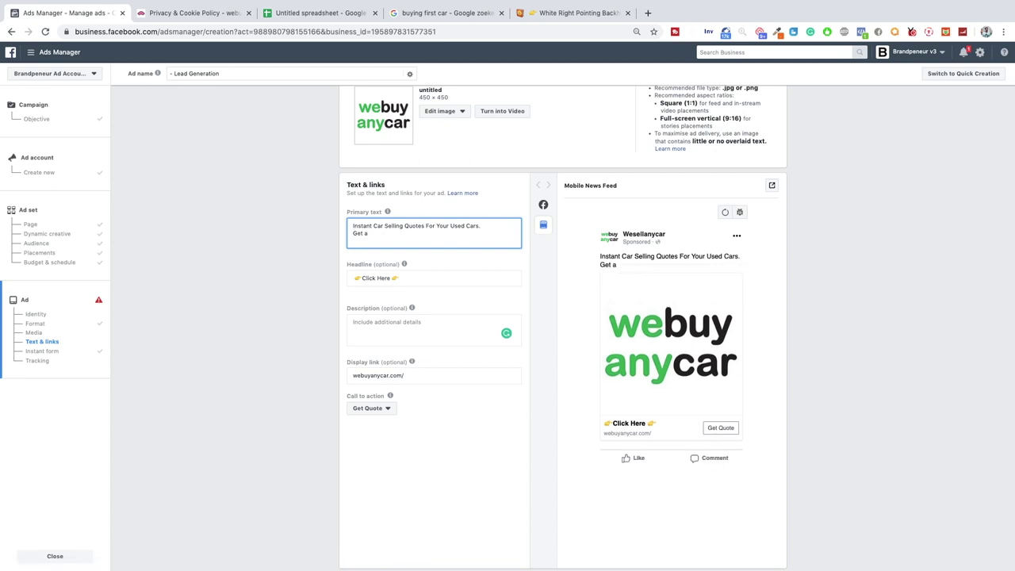
type("Free instant Quote in Minutes!")
- Switch to Emojipedia, search for "cars", and copy the Automobile emoji
left_click(569, 12)
left_click(463, 62)
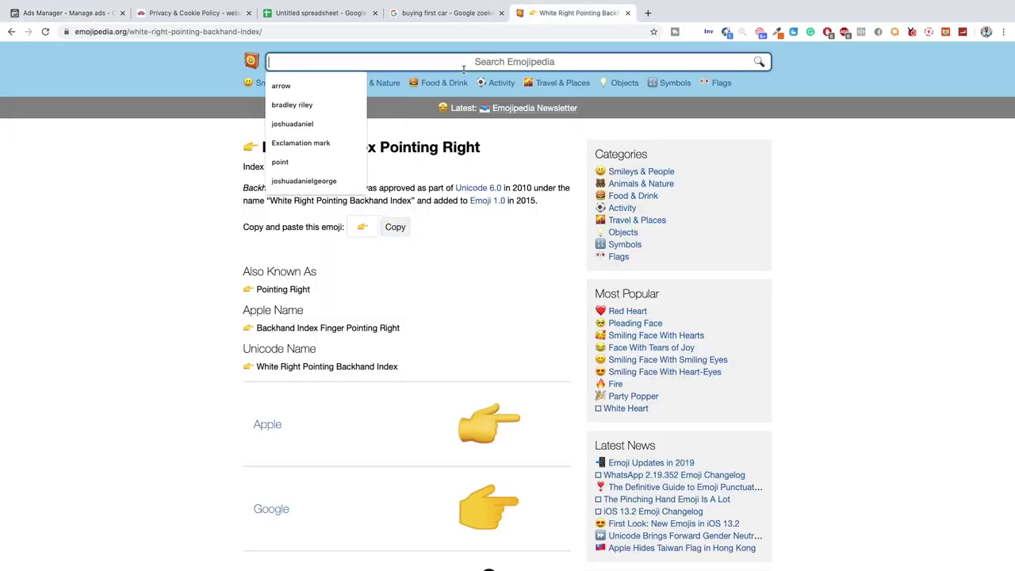
type("emoji")
key("super+a")
type("cars")
key("Return")
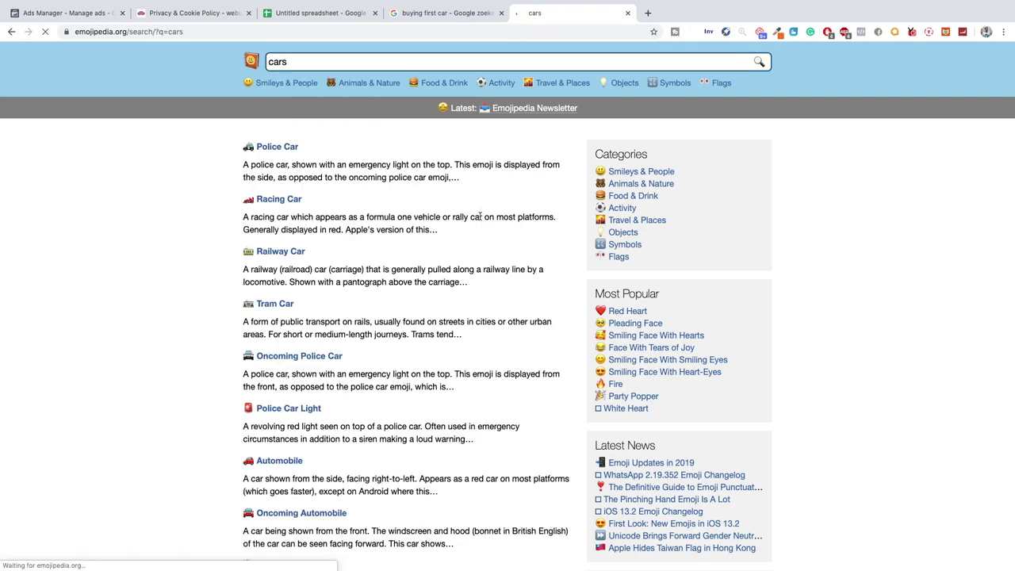
scroll(290, 203, "down", 3)
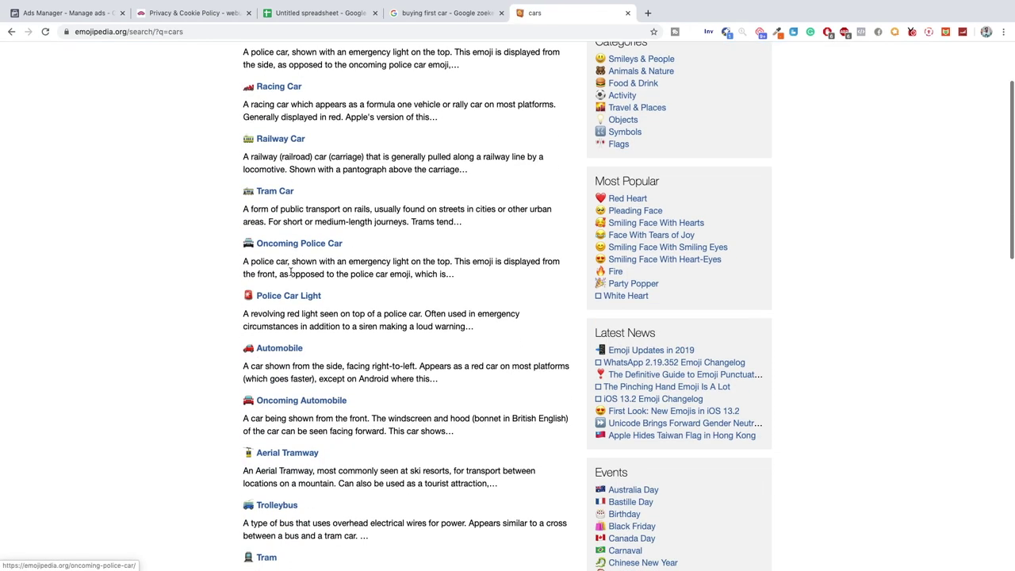
left_click(276, 349)
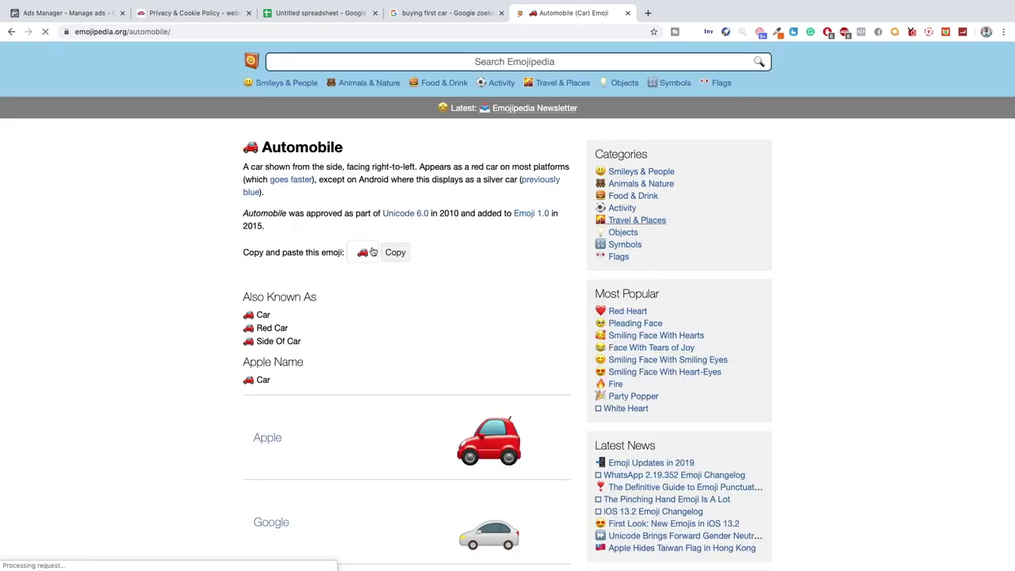
left_click(394, 252)
- Return to Ads Manager and add the copied car emoji after "Used Cars." in the primary text
left_click(190, 13)
left_click(111, 12)
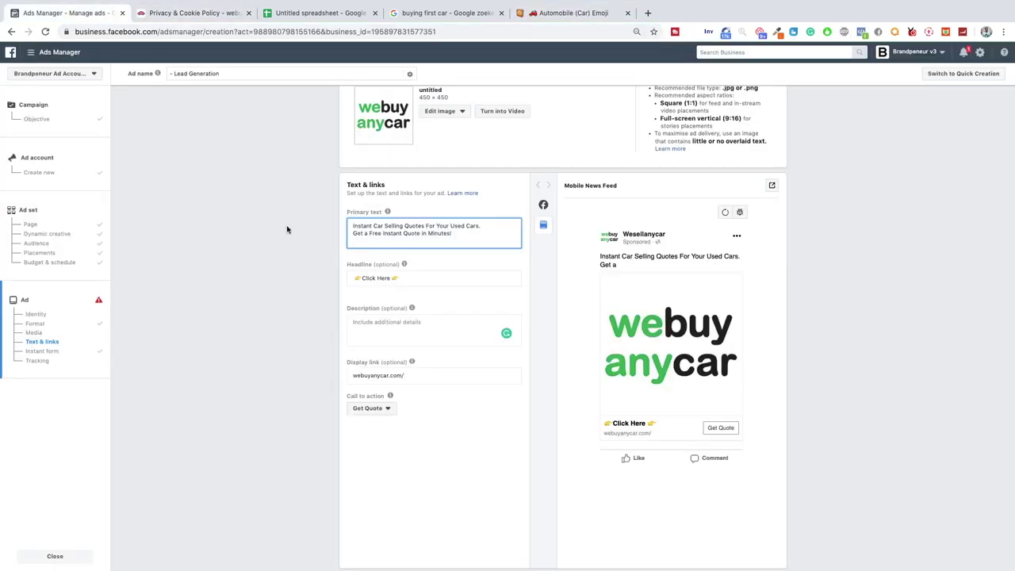
left_click(489, 226)
key("super+v")
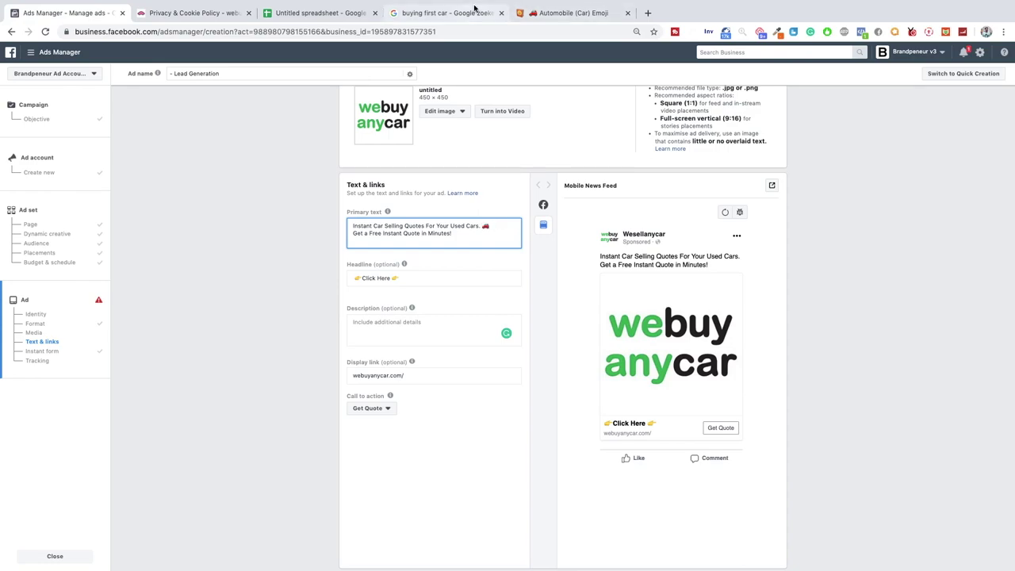
- Add the same car emoji after "Minutes!" in the primary text
left_click(474, 10)
left_click(71, 13)
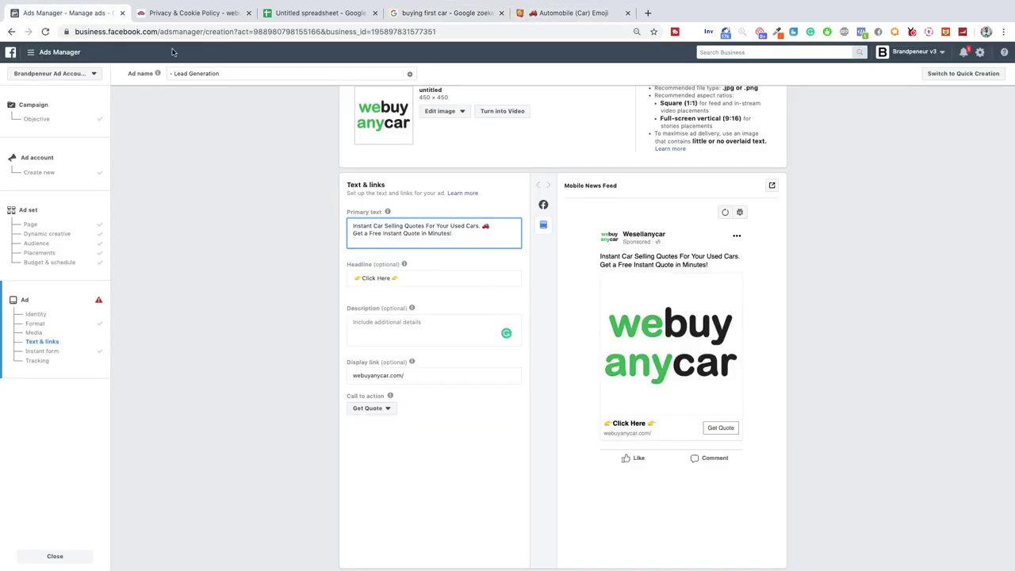
left_click(464, 238)
key("super+v")
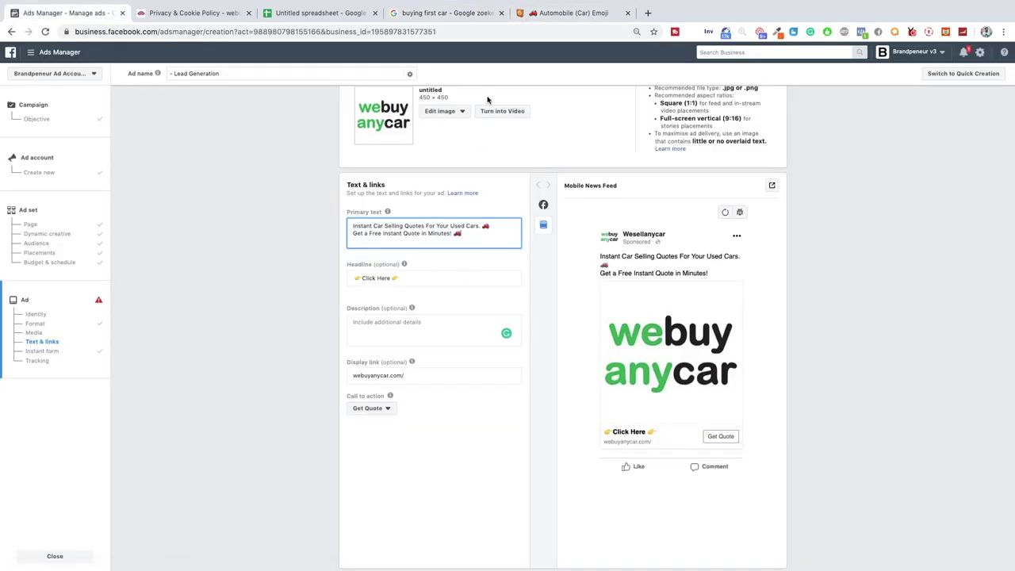
- Switch to Emojipedia, search for "automobile", and copy the Oncoming Automobile emoji
left_click(549, 18)
left_click(433, 62)
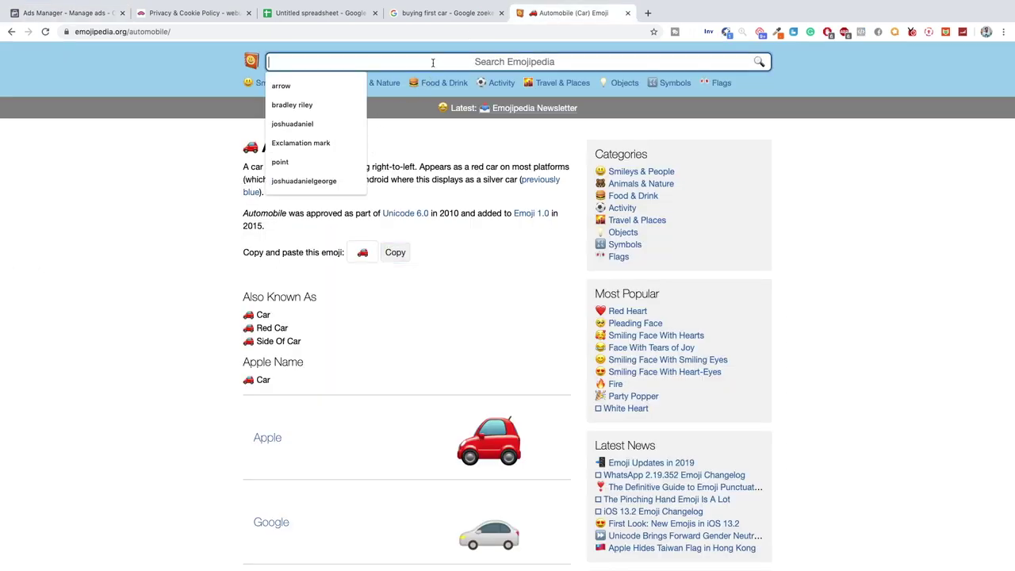
type("automobile")
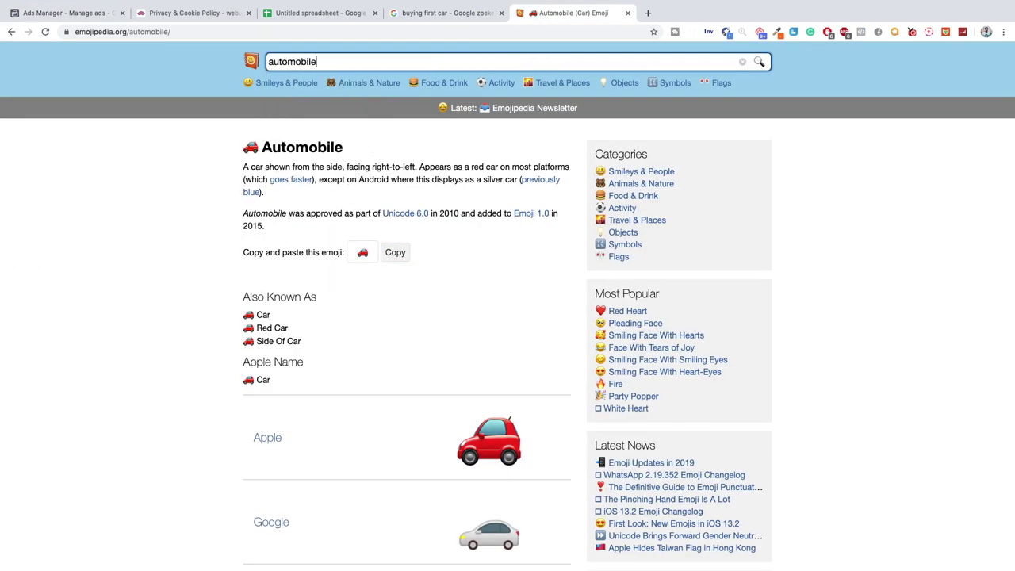
key("Return")
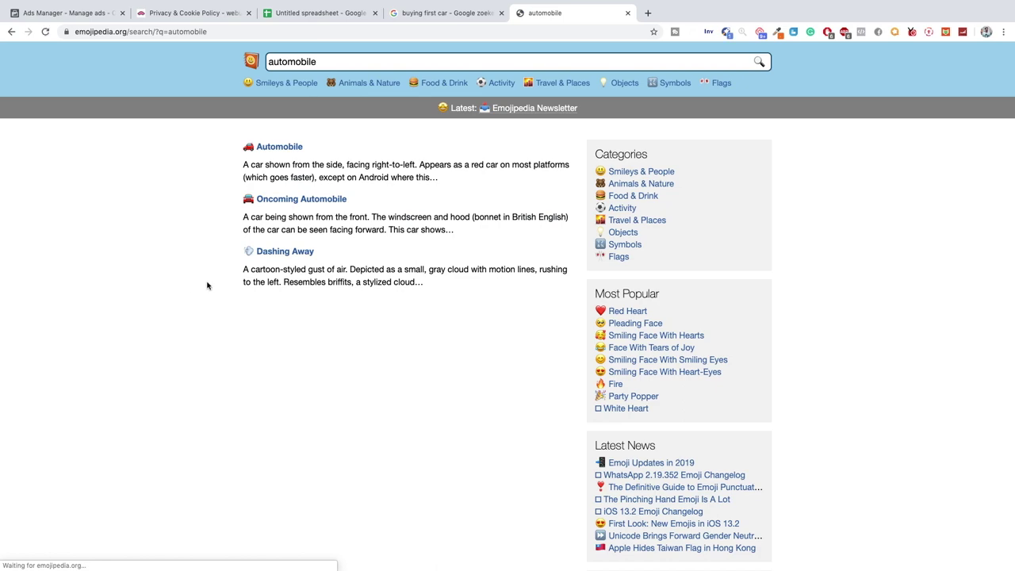
left_click(291, 202)
left_click(395, 261)
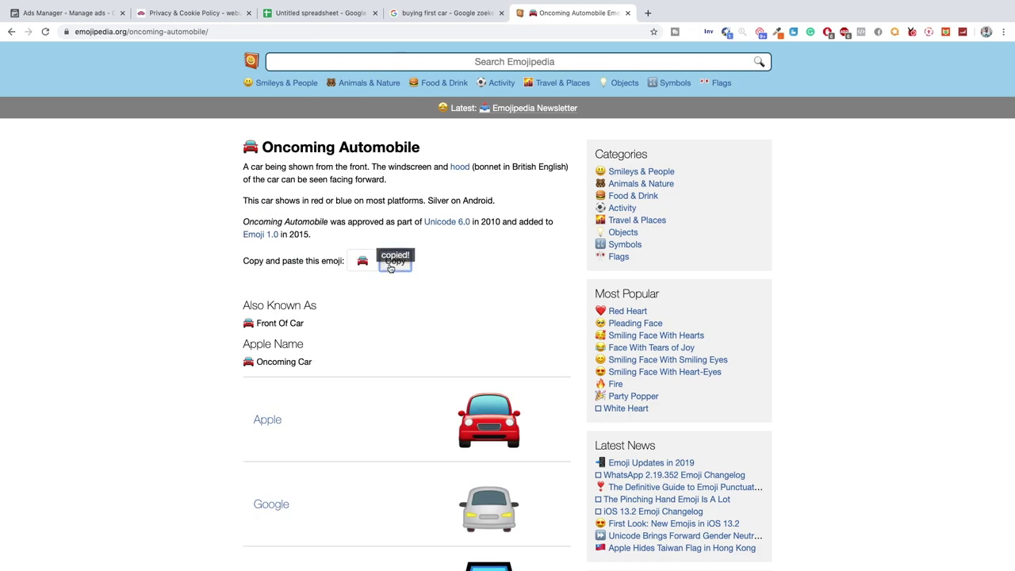
- Return to Ads Manager and use the Oncoming Automobile emoji at the end of the primary text's "Minutes!" line
left_click(43, 11)
left_click(478, 243)
key("super+v")
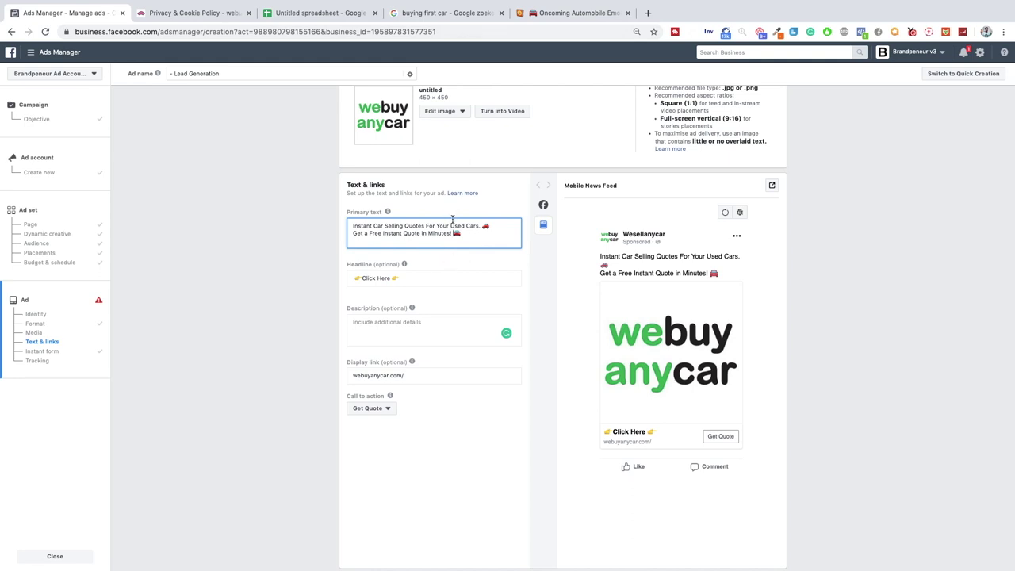
- Insert a new opening line reading "Insane January Discount!" above the existing primary text
left_click_drag(386, 229, 324, 223)
key("Left")
key("Return")
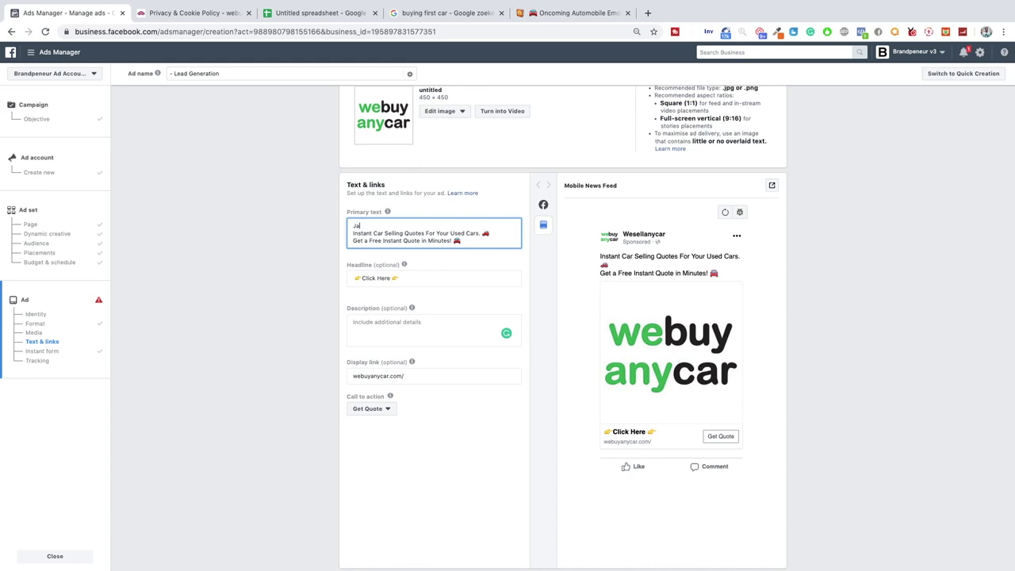
key("BackSpace")
type("uary O")
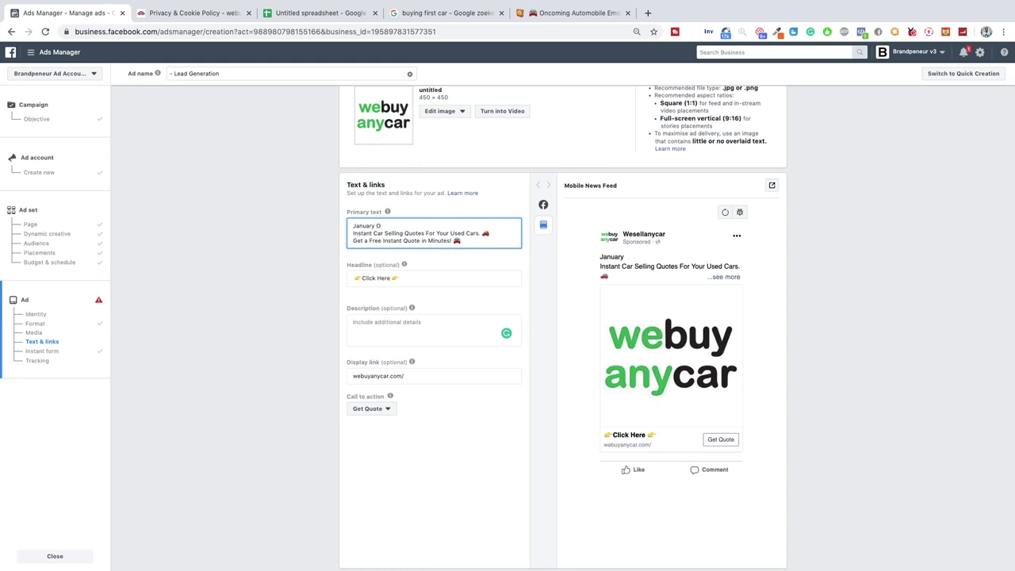
key("BackSpace")
type("Discount!")
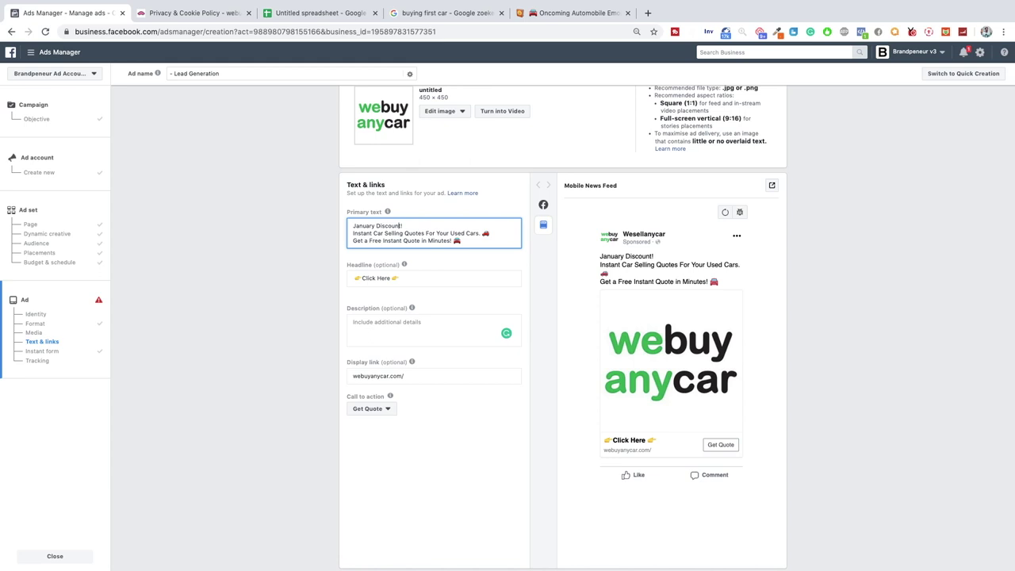
left_click(354, 226)
type("Insane")
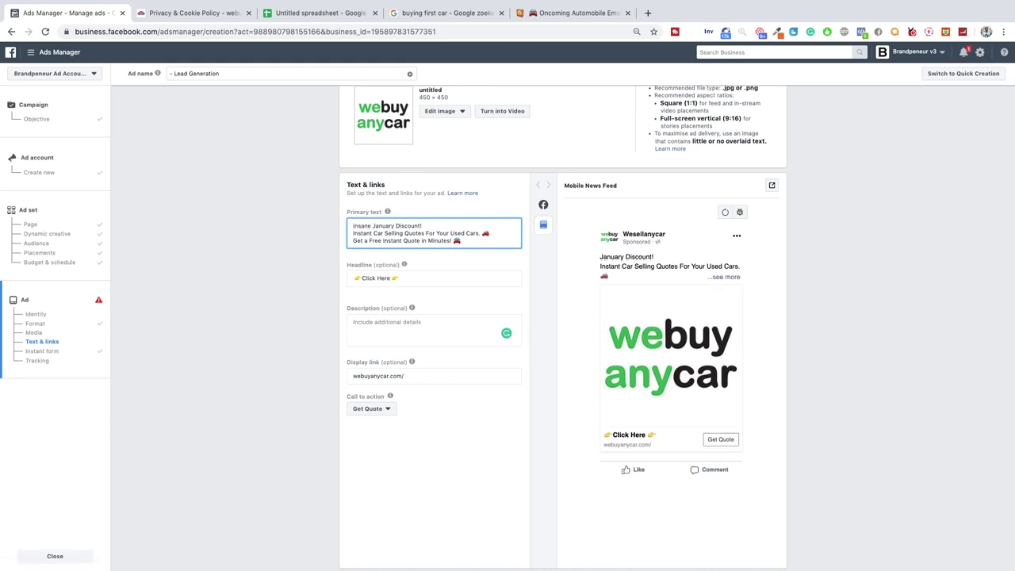
- Switch to Emojipedia, search for "shock", and open the Face Screaming in Fear emoji
left_click(583, 13)
left_click(479, 63)
type("shock")
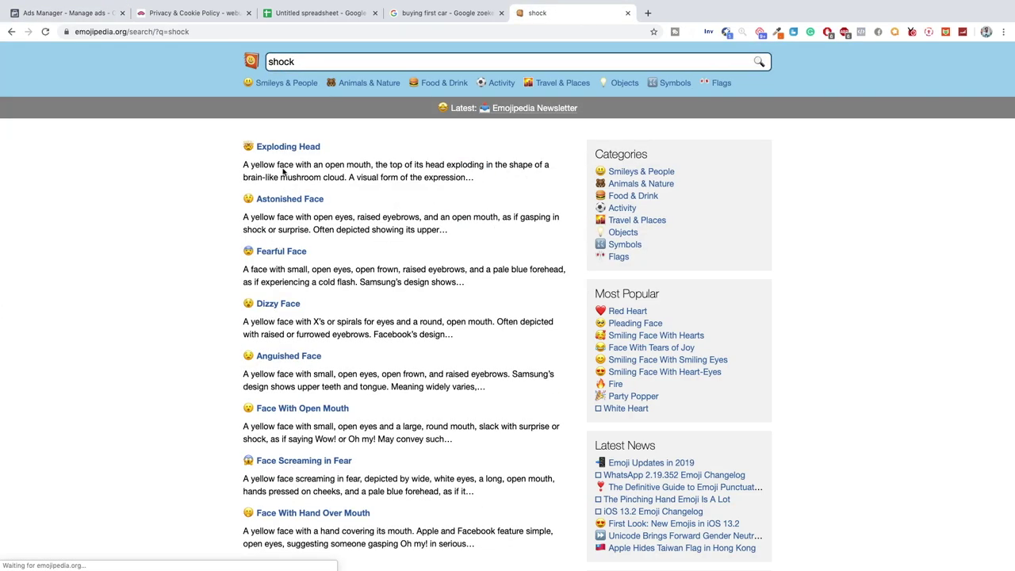
scroll(329, 243, "down", 3)
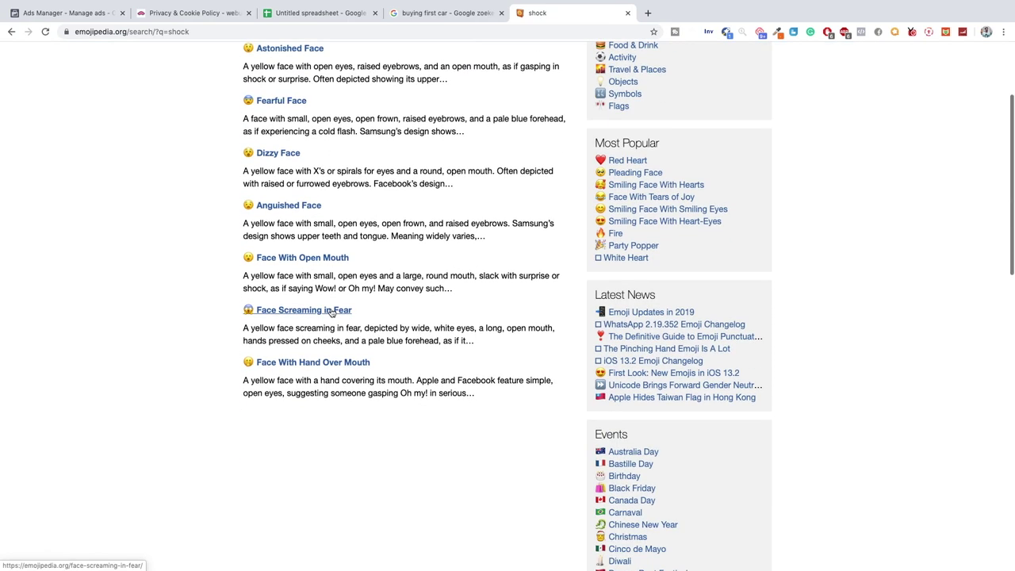
left_click(327, 310)
- Search Emojipedia for "party", copy the Partying Face emoji, and add it after "Insane January Discount!" in Ads Manager's primary text
left_click(523, 62)
type("party")
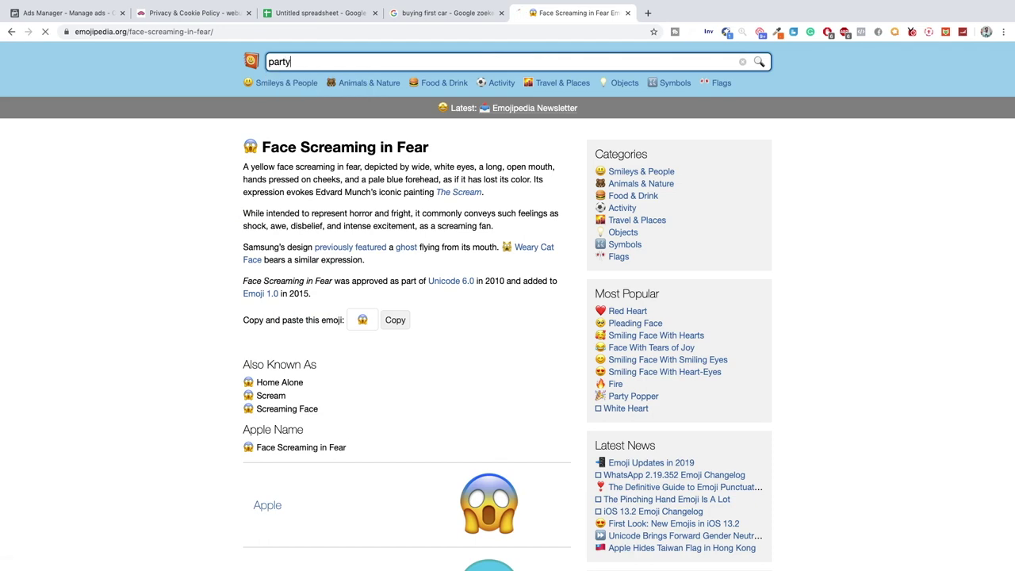
key("Return")
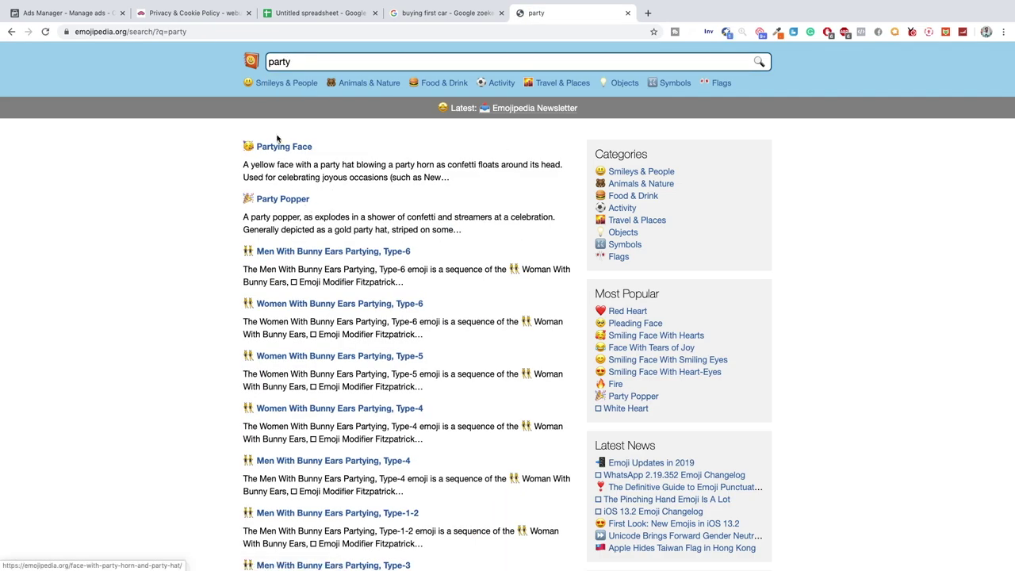
left_click(283, 149)
left_click(395, 273)
left_click(68, 13)
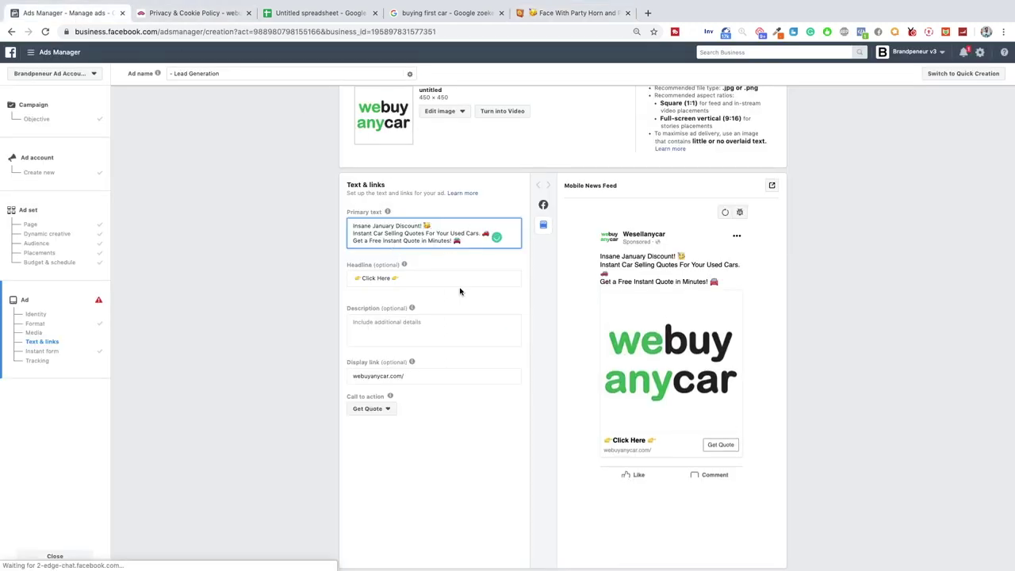
left_click(735, 277)
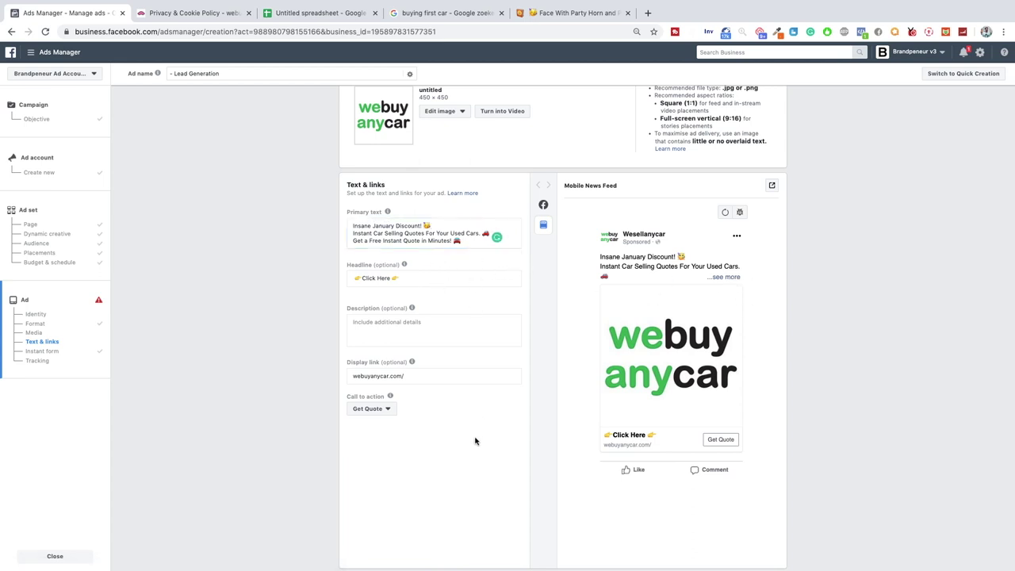
- Fill in the ad's optional description with "Free Quote On Your Used Car"
left_click(416, 331)
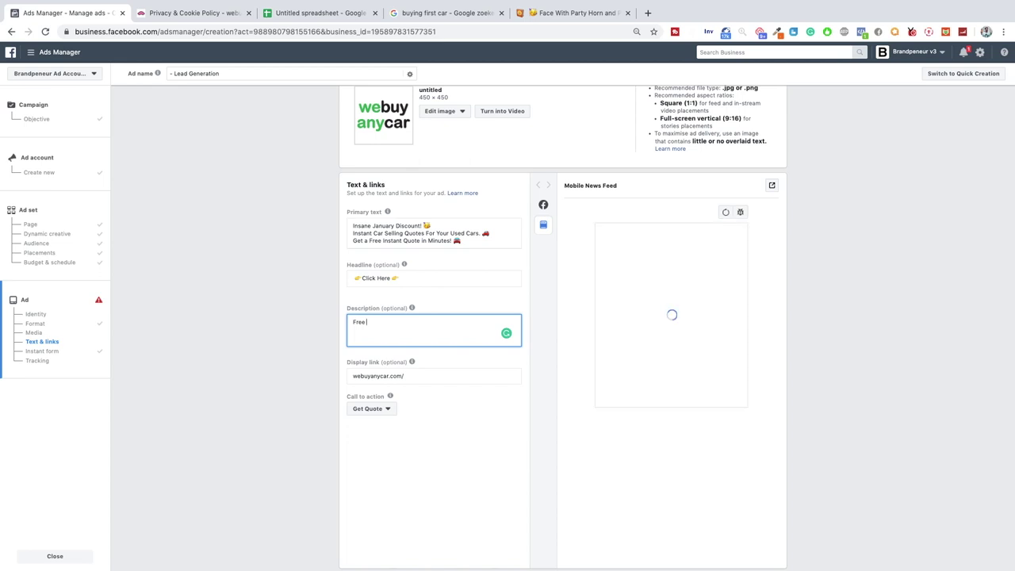
type("Quote On Your Used Car")
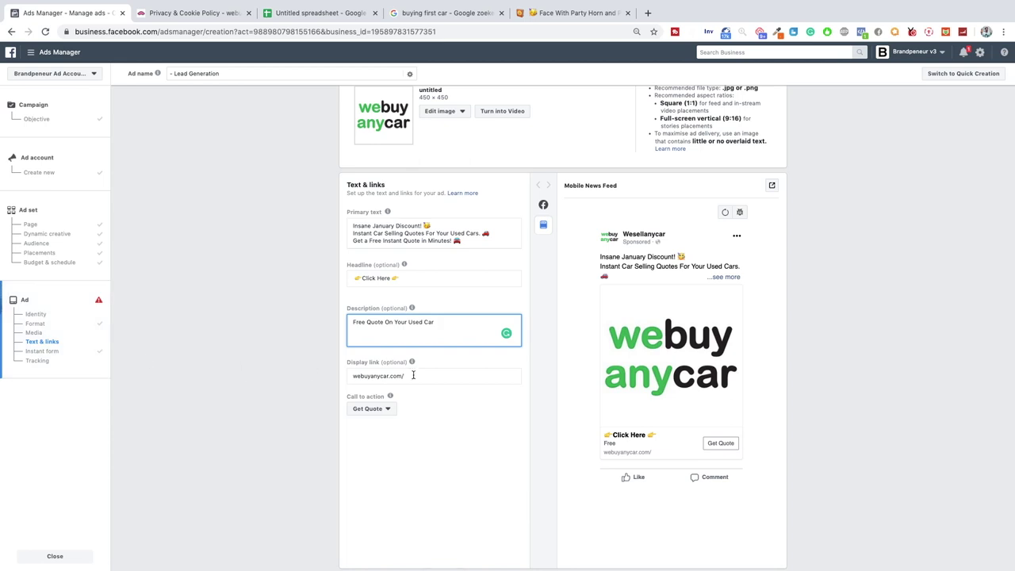
left_click(468, 477)
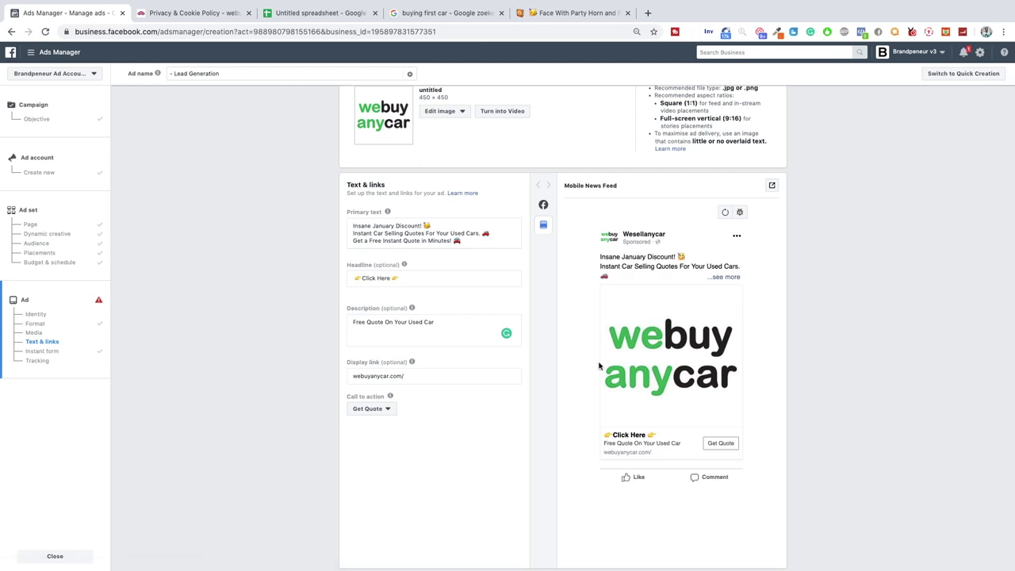
scroll(494, 401, "up", 5)
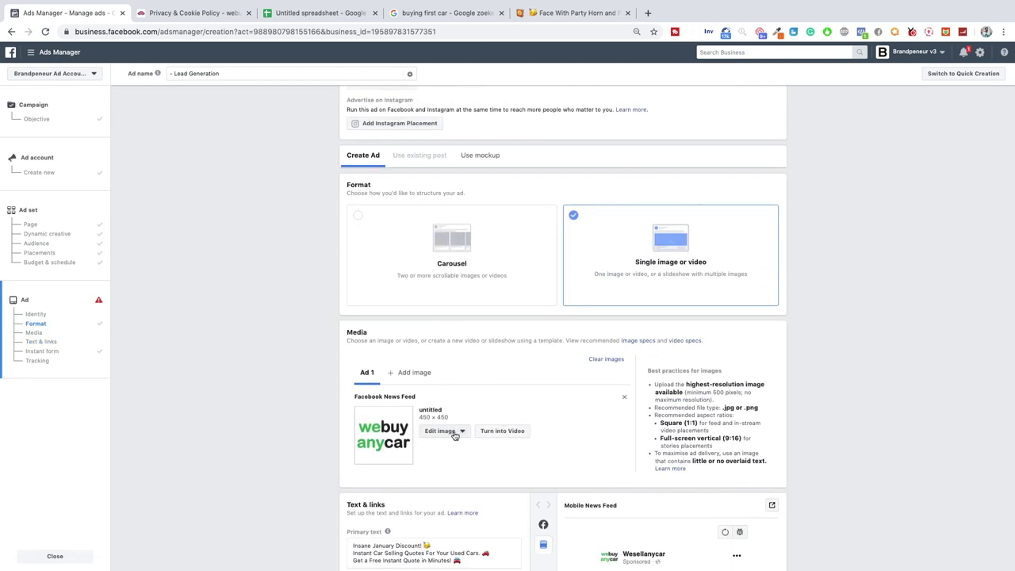
- Switch to the "buying first car" results in Google Images and run a new image search for "webuyanycar"
left_click(449, 13)
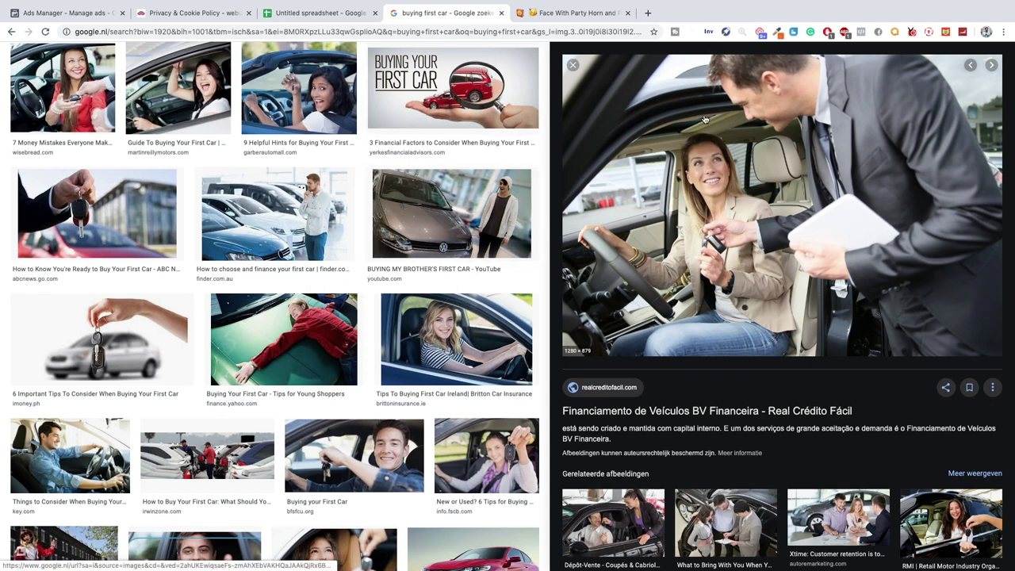
scroll(485, 321, "up", 3)
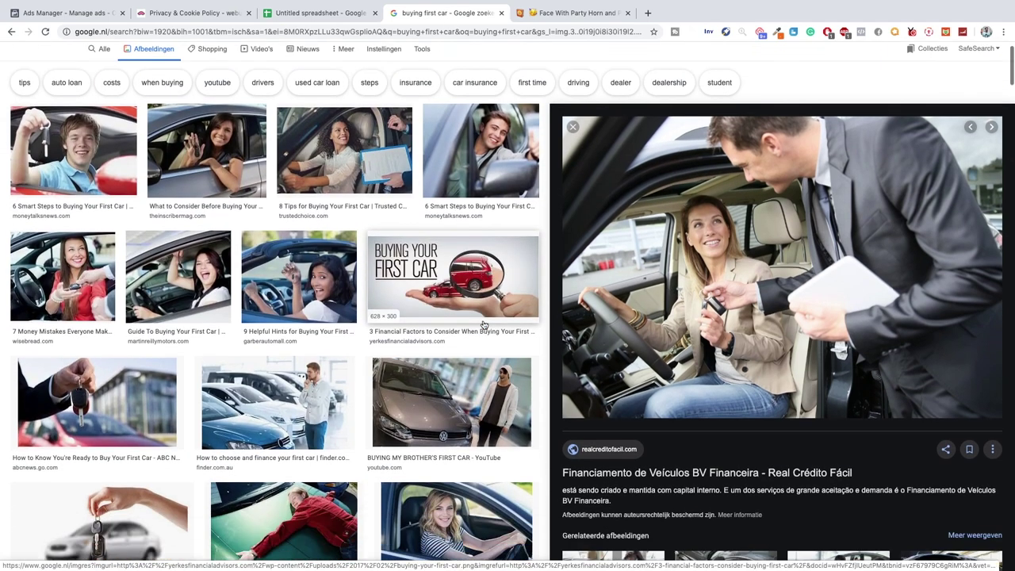
scroll(485, 323, "up", 1)
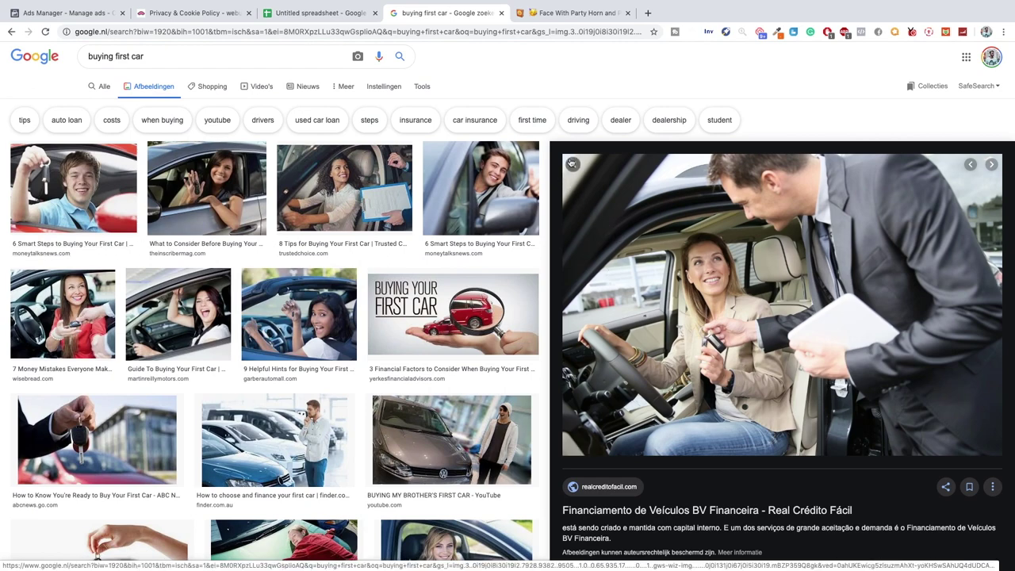
left_click(572, 164)
scroll(413, 234, "down", 2)
scroll(413, 232, "up", 4)
triple_click(119, 63)
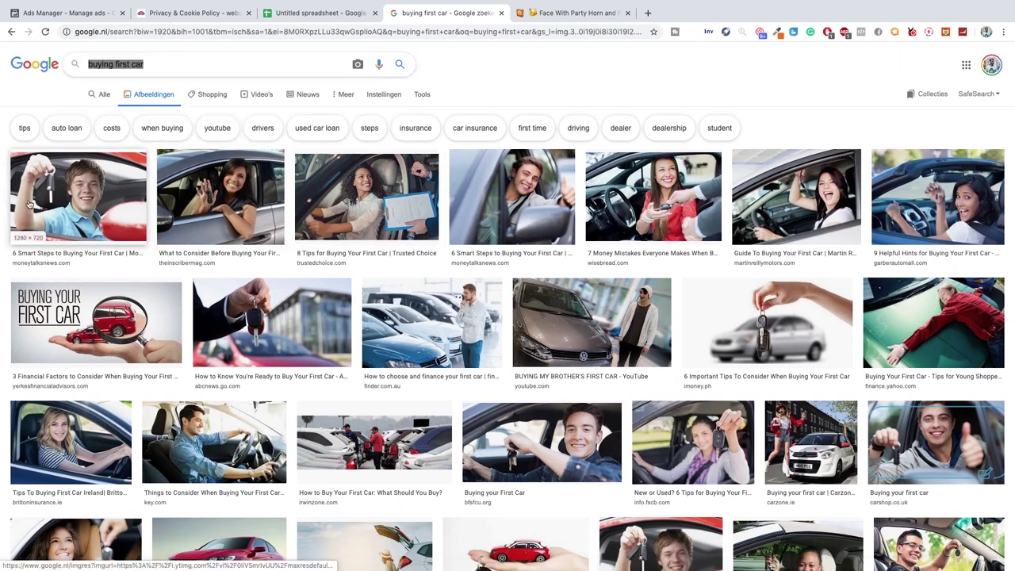
type("webuyanycar")
key("Return")
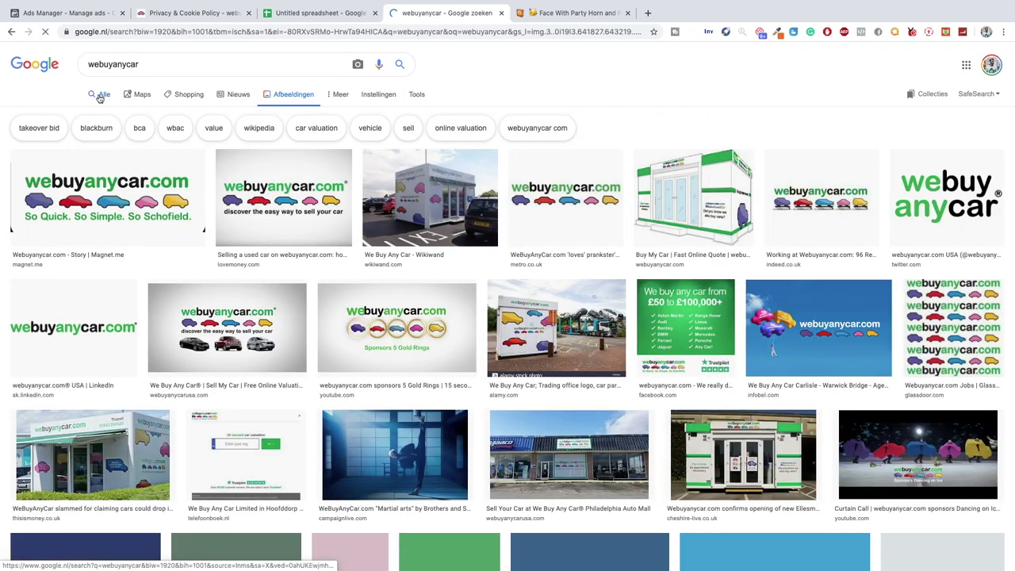
- Show the webuyanycar search in Google Maps and look through the listed dealer locations
left_click(100, 96)
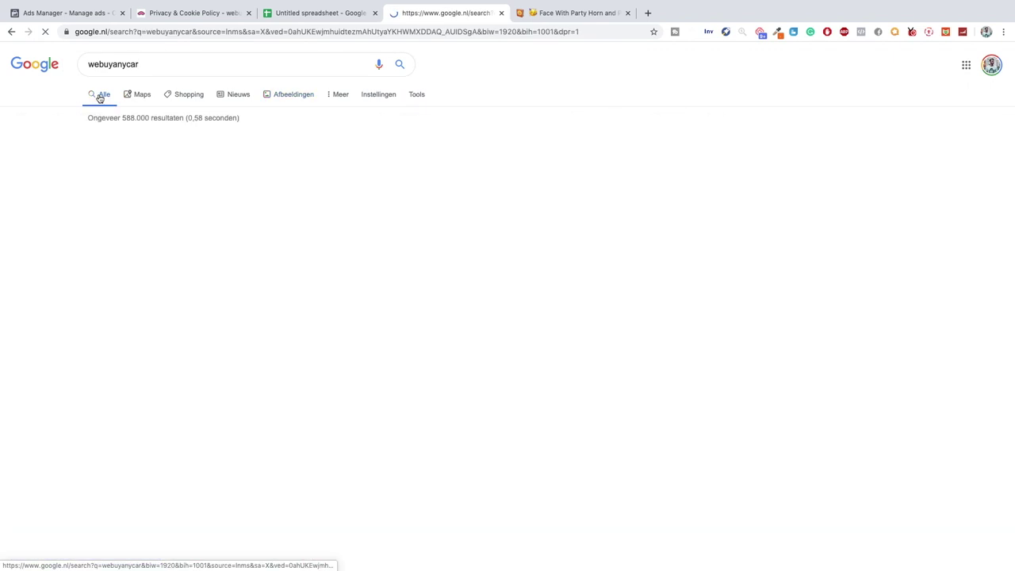
left_click(144, 96)
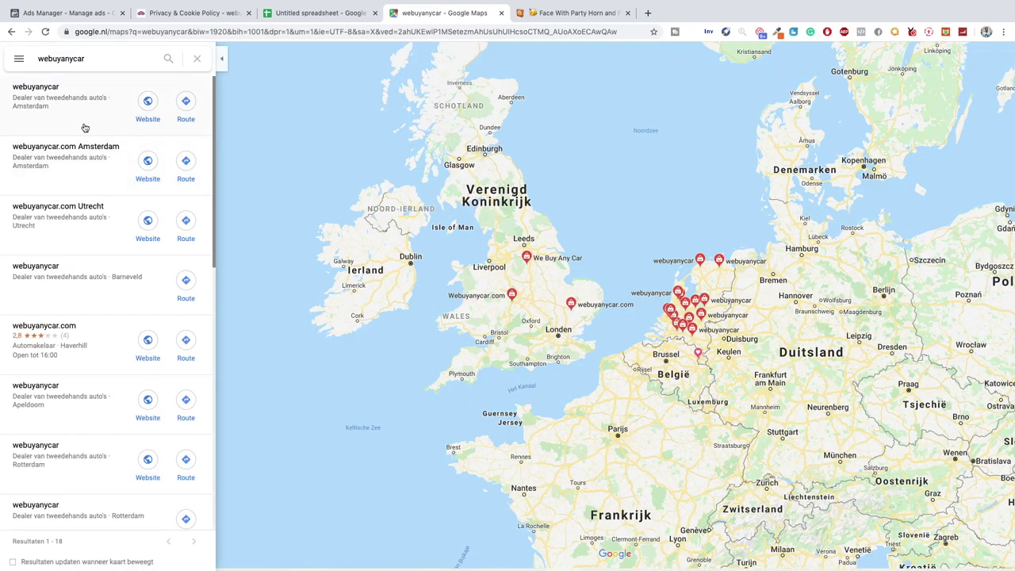
scroll(108, 204, "down", 8)
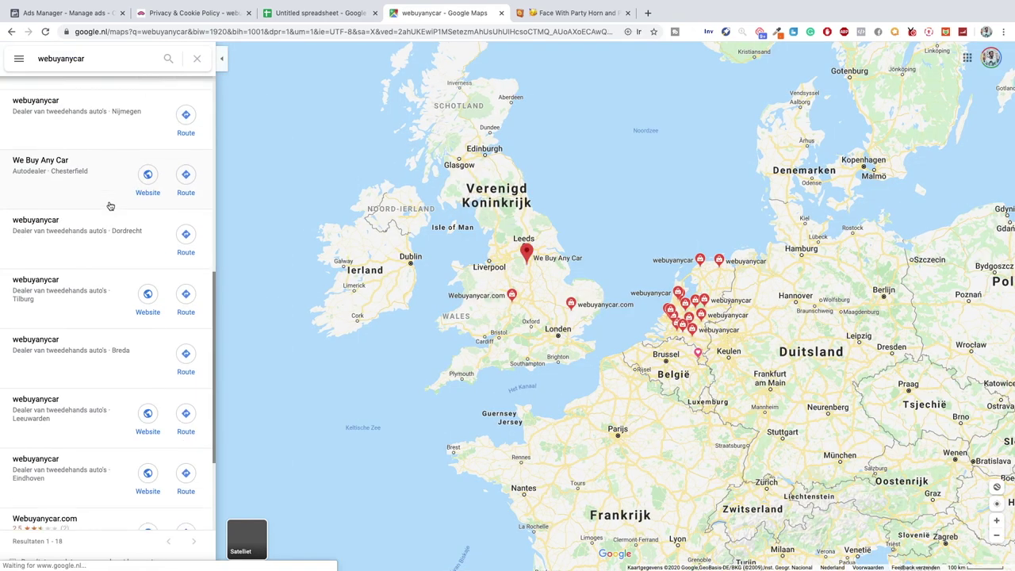
scroll(108, 204, "up", 8)
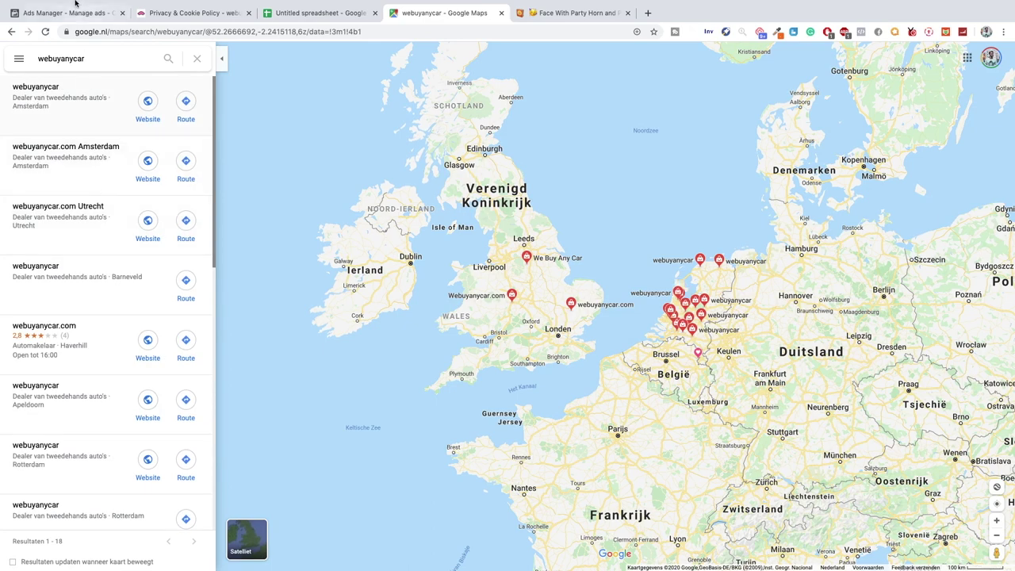
left_click(19, 59)
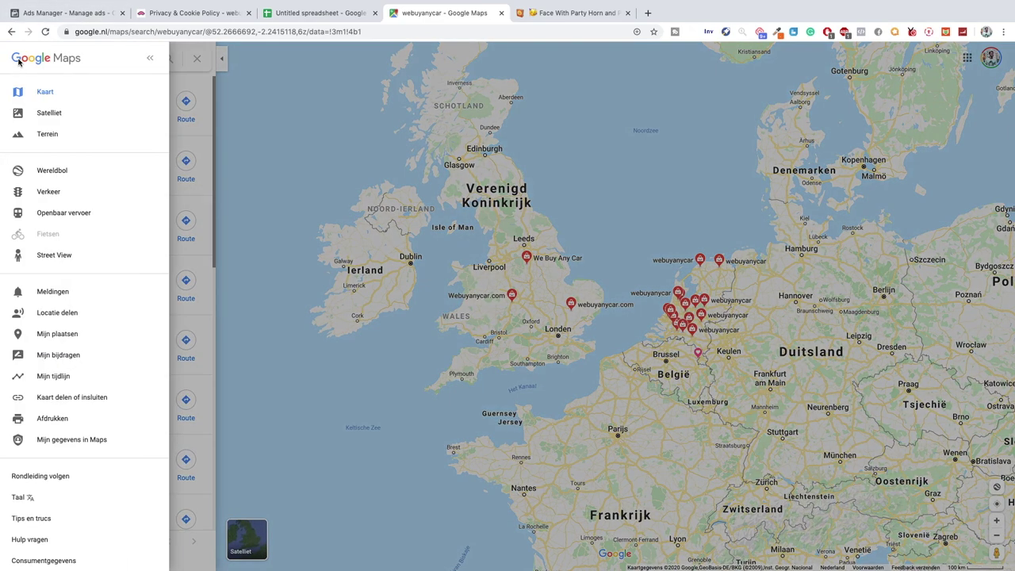
left_click(178, 65)
scroll(97, 136, "down", 5)
scroll(65, 112, "up", 5)
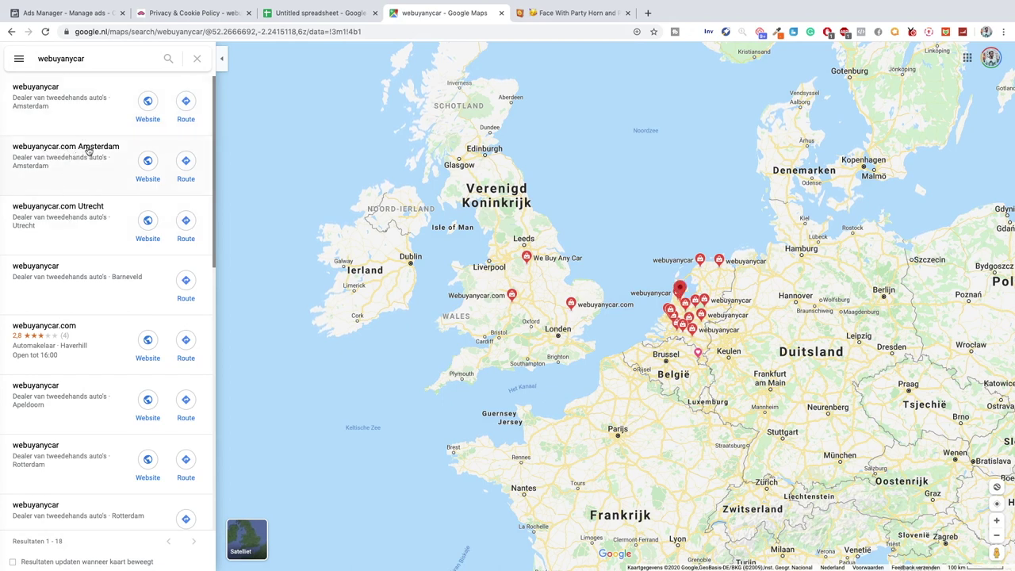
scroll(88, 151, "down", 3)
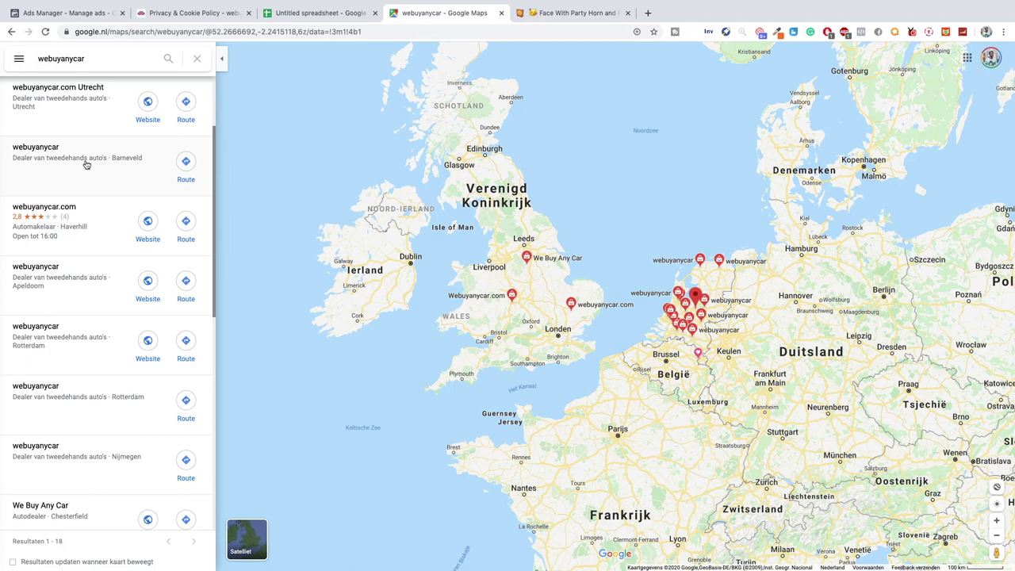
scroll(86, 164, "down", 5)
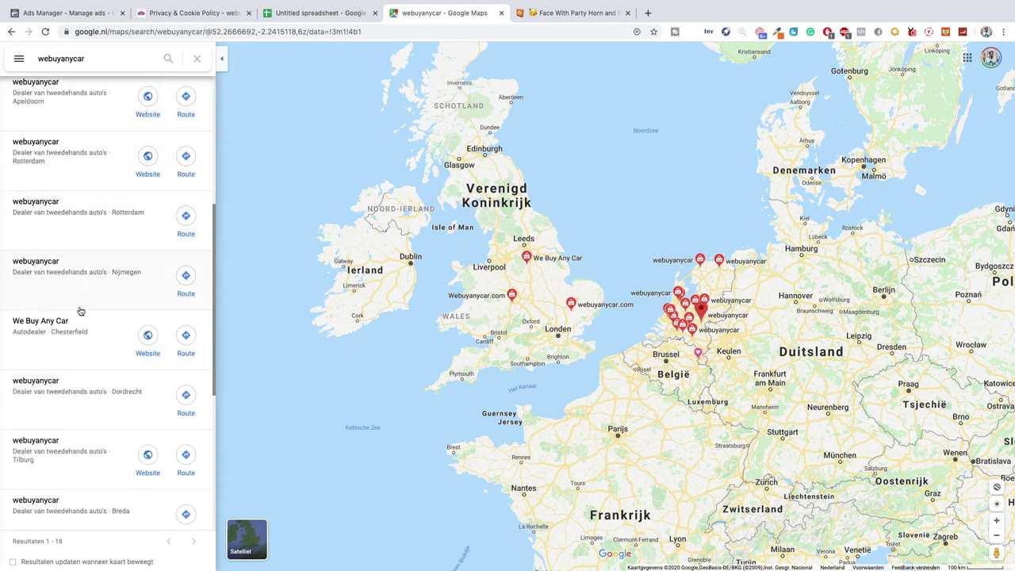
- Open the We Buy Any Car listing in Chesterfield and examine its details and photos
left_click(44, 327)
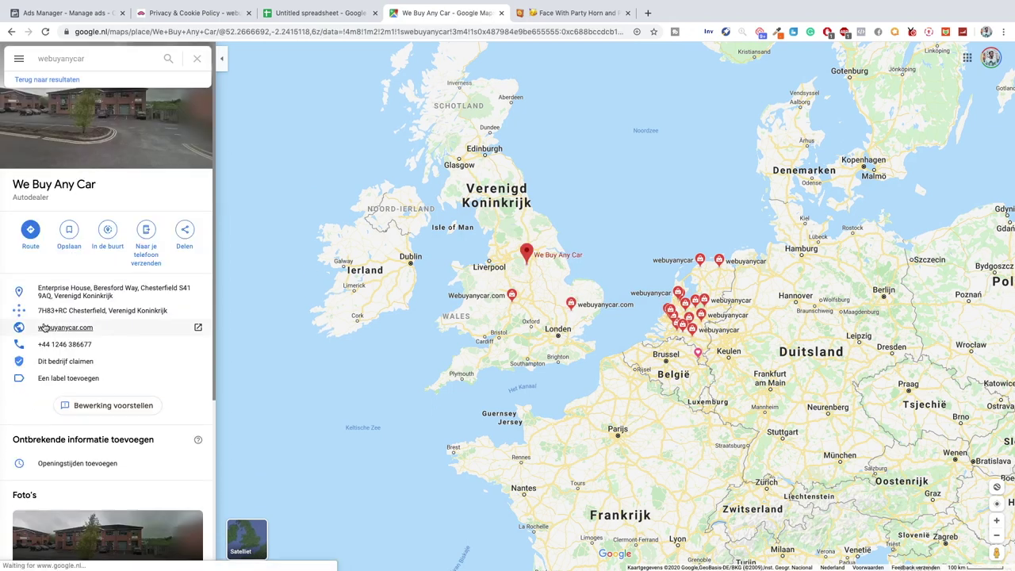
scroll(91, 236, "down", 3)
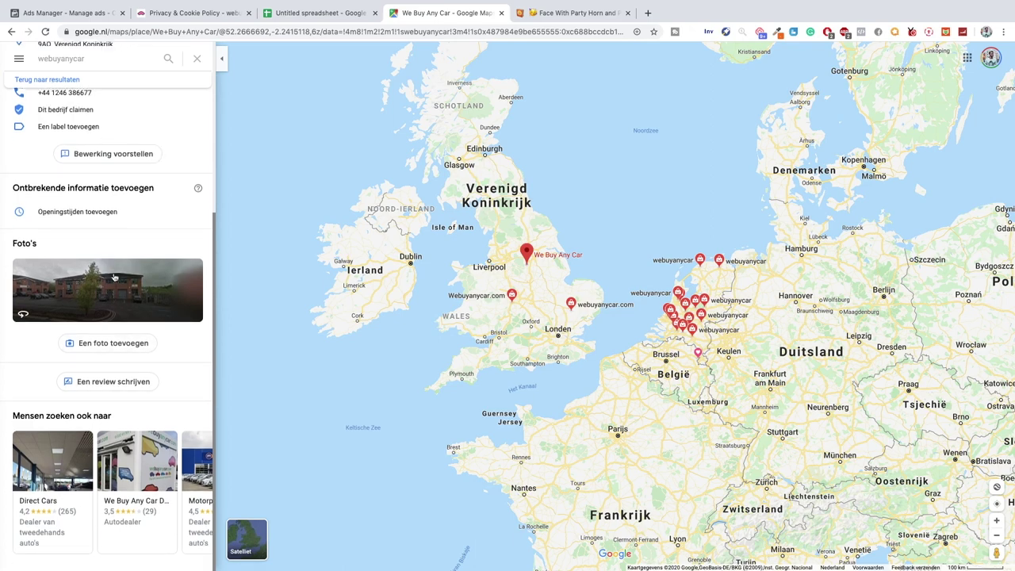
scroll(111, 293, "up", 3)
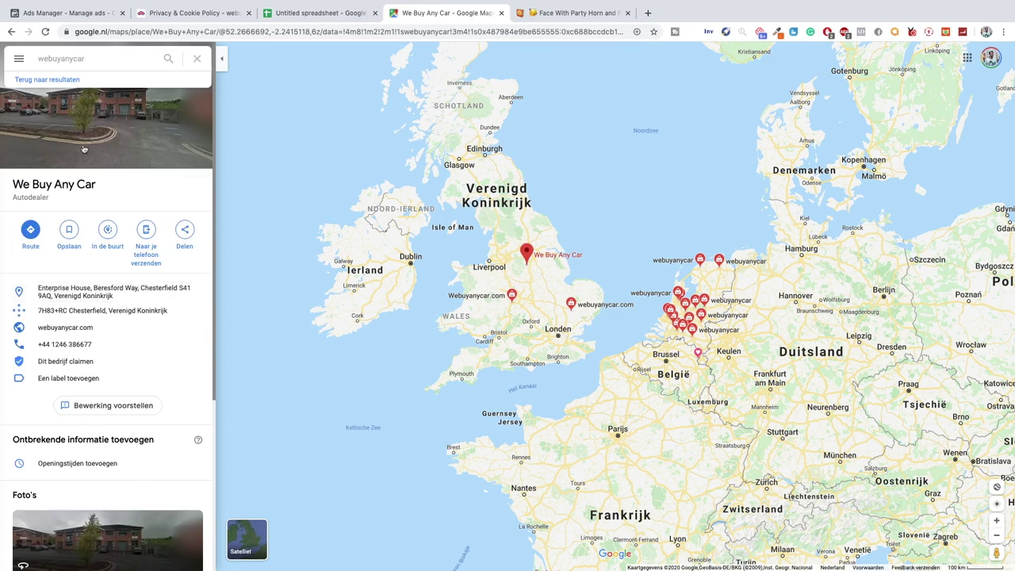
- Search Maps for webuyanycar near London and open the We Buy Any Car Beckenham listing down to its photos
left_click(98, 61)
type("london")
left_click(91, 82)
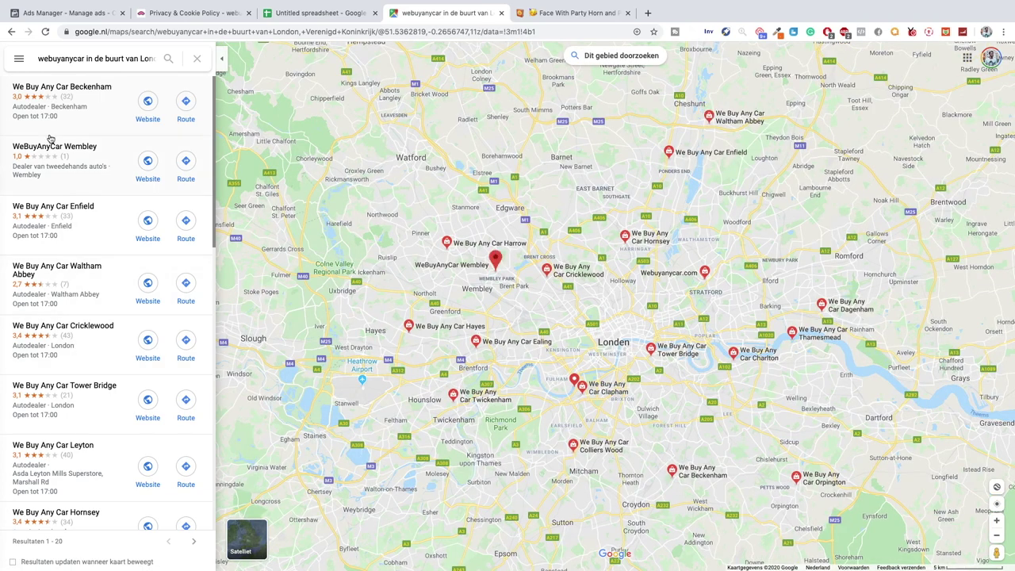
left_click(76, 90)
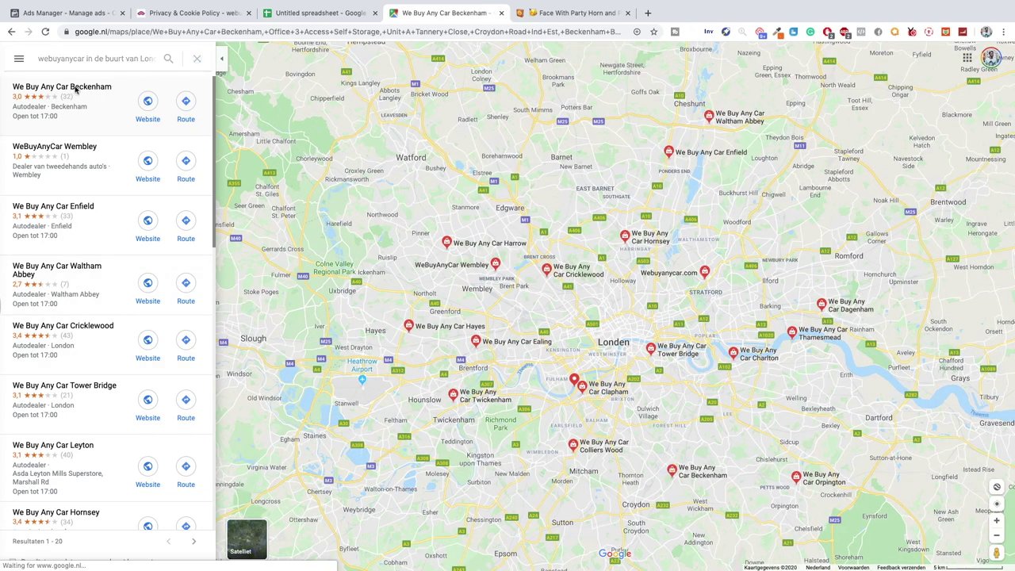
scroll(132, 225, "down", 5)
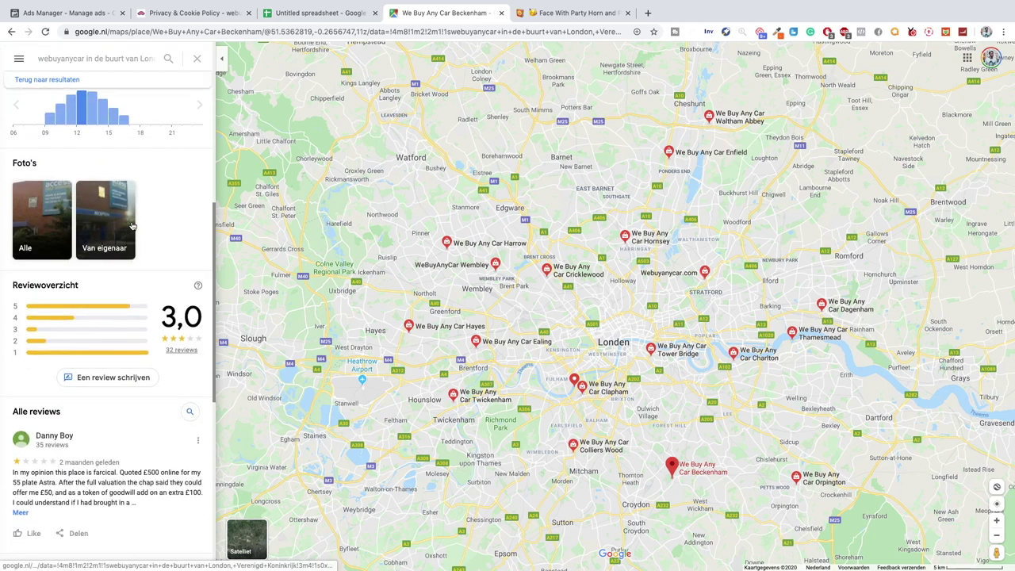
- Look through all photos of We Buy Any Car Beckenham, including the customer beside a car, and return to the listing
left_click(35, 222)
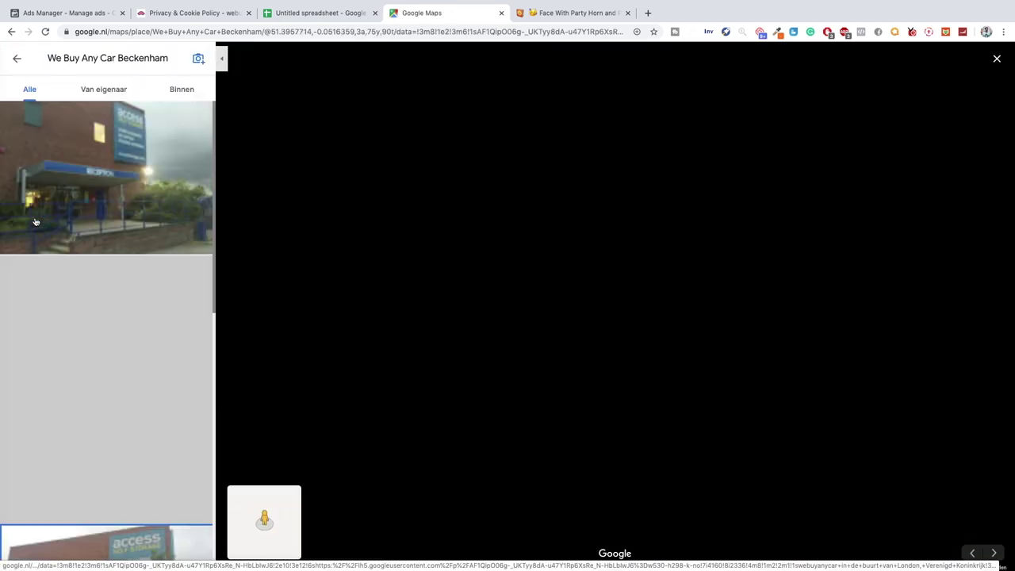
scroll(93, 267, "down", 3)
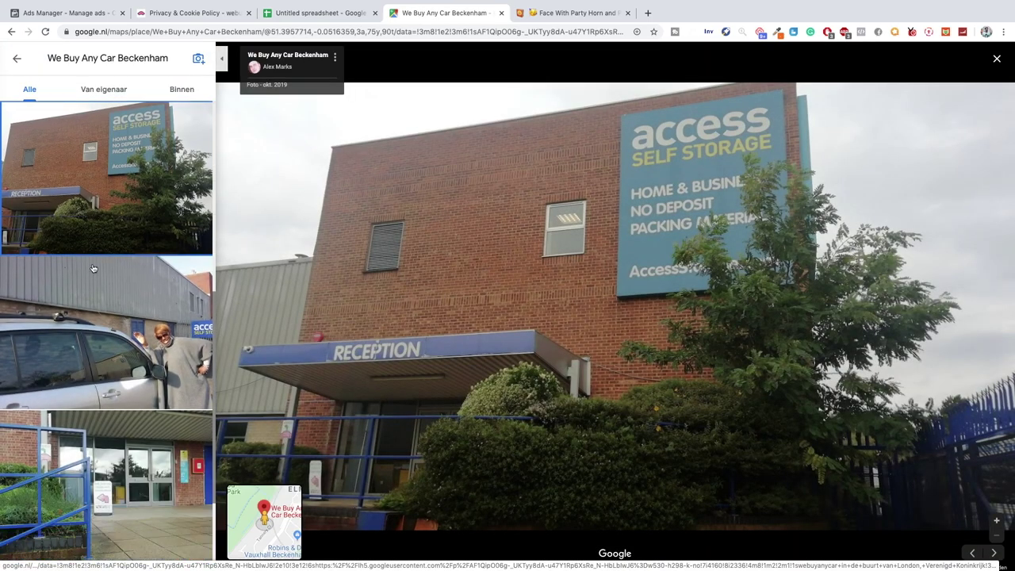
left_click(100, 252)
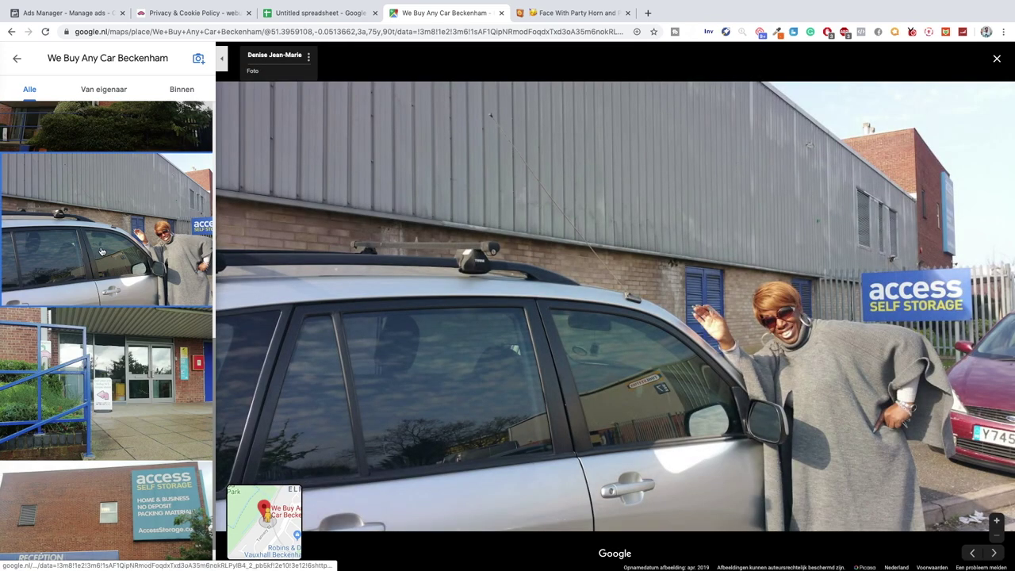
scroll(132, 241, "down", 1)
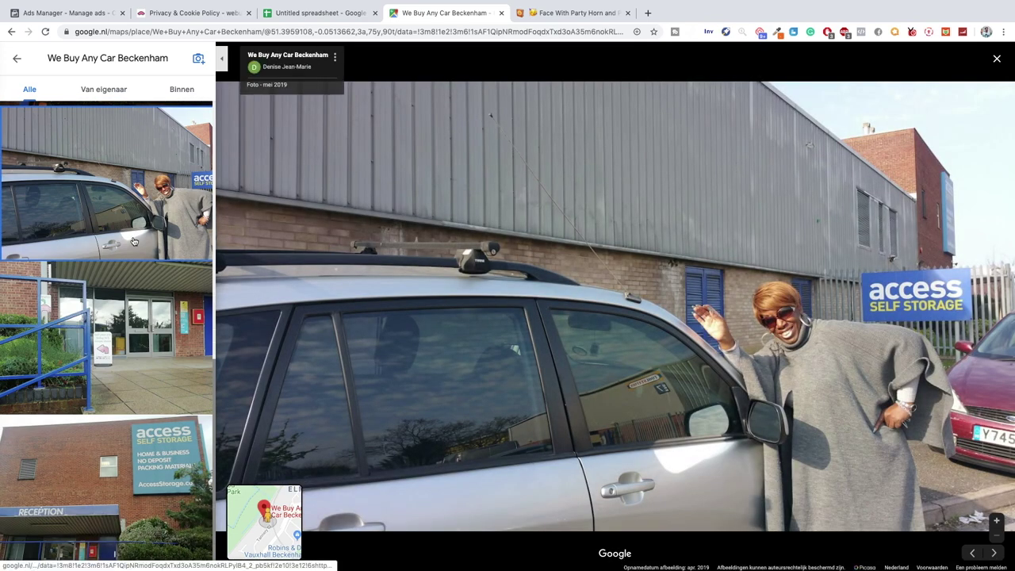
scroll(132, 241, "up", 3)
scroll(131, 241, "up", 2)
left_click(571, 13)
left_click(475, 13)
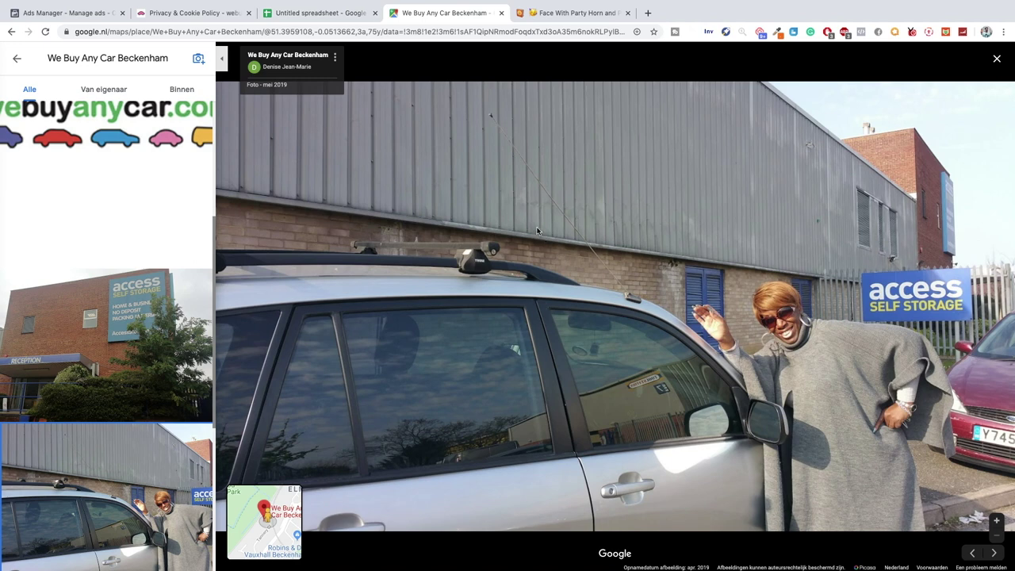
scroll(82, 311, "up", 3)
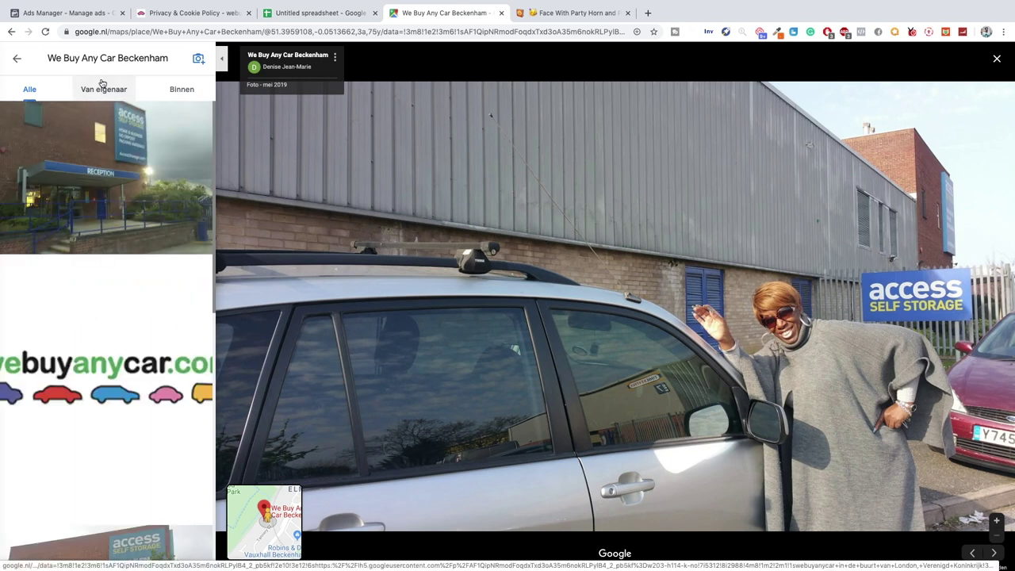
left_click_drag(117, 58, 164, 58)
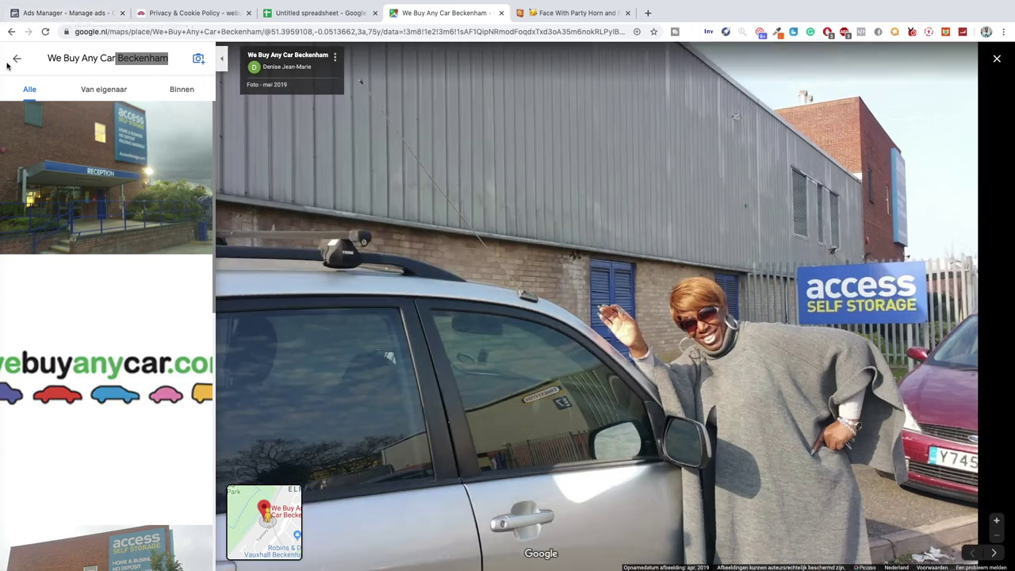
left_click(13, 63)
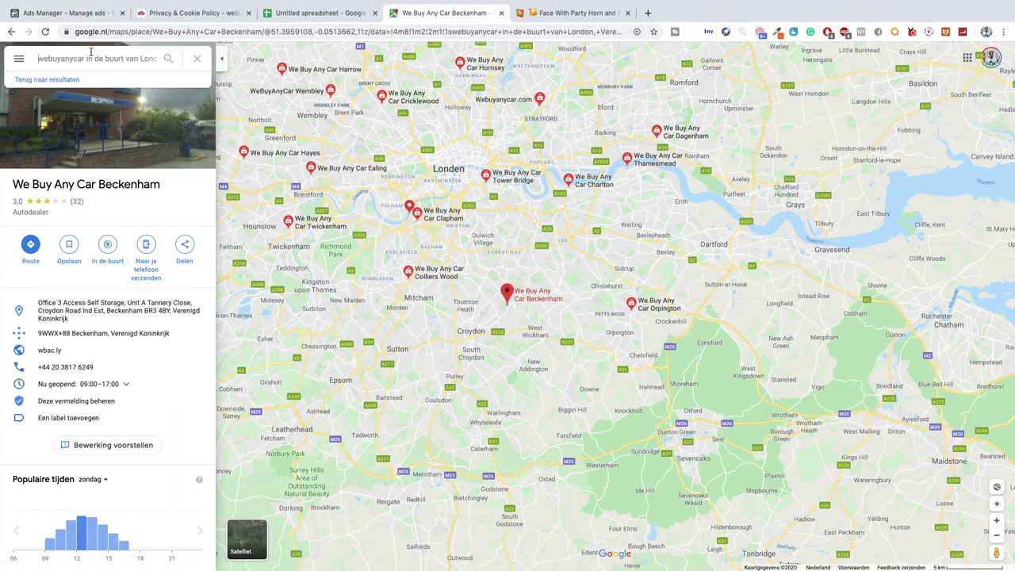
left_click(97, 60)
left_click_drag(85, 58, 163, 61)
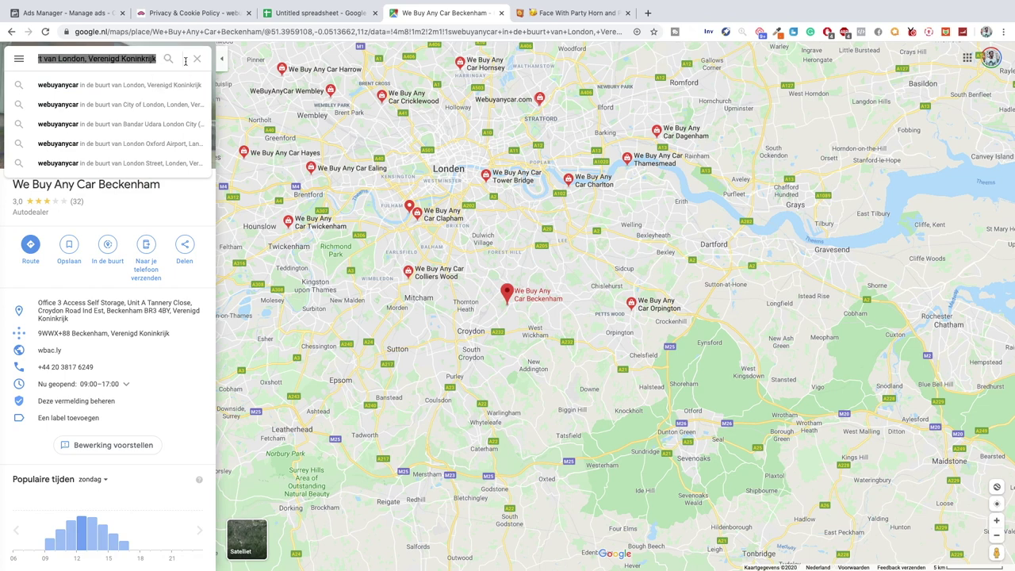
type("US")
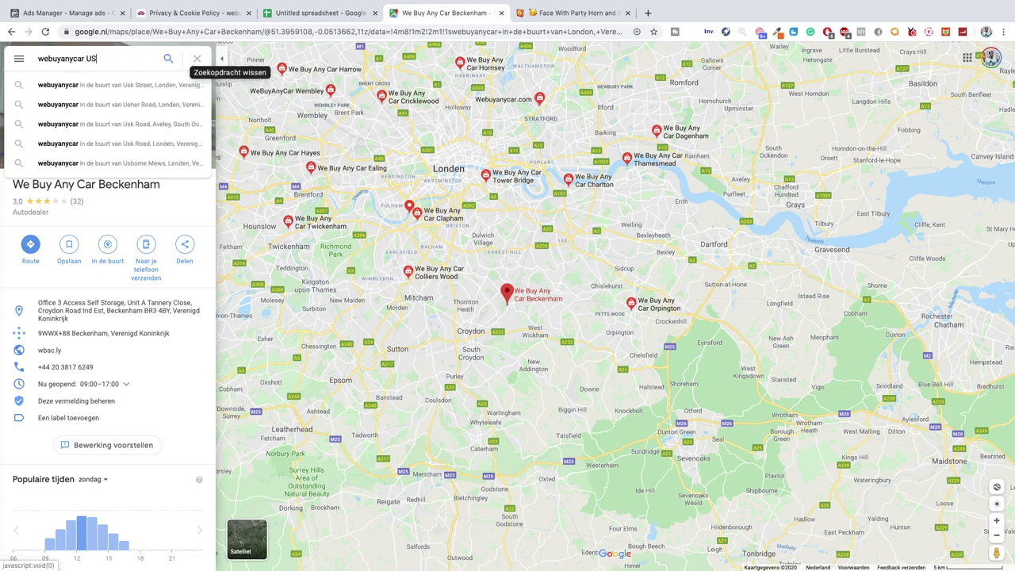
key("BackSpace")
key("BackSpace")
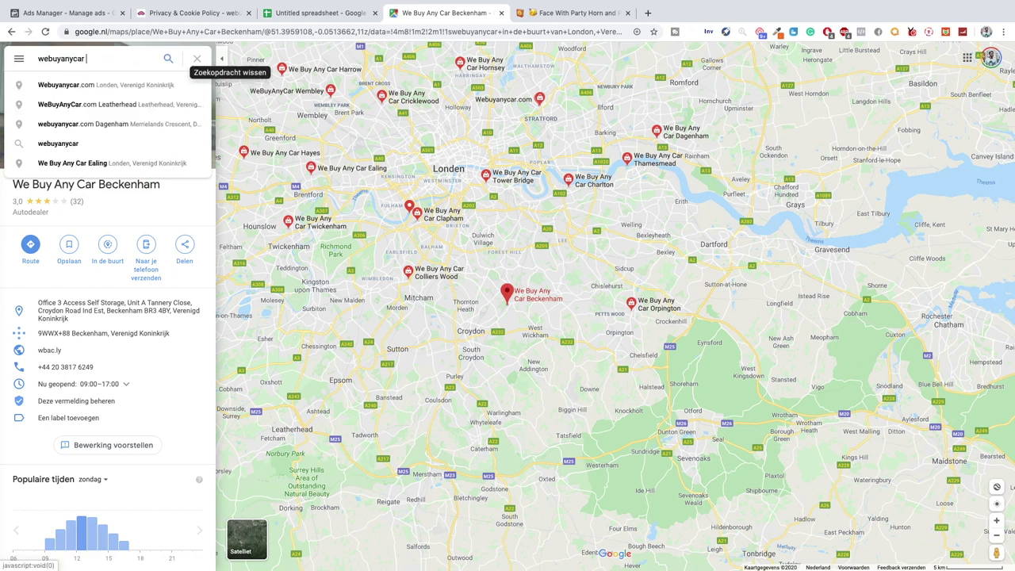
key("ctrl+a")
key("ctrl+v")
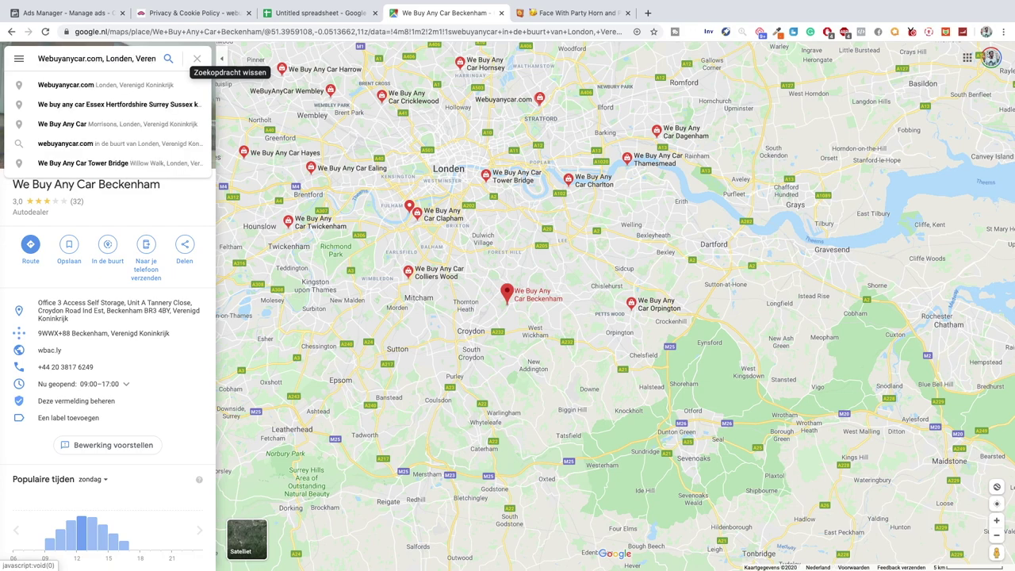
- Replace the Emojipedia page with a Google search for "car dealerships US" and open the ford.com local dealers result
left_click(567, 12)
left_click(536, 30)
type("car dealerships US")
key("Return")
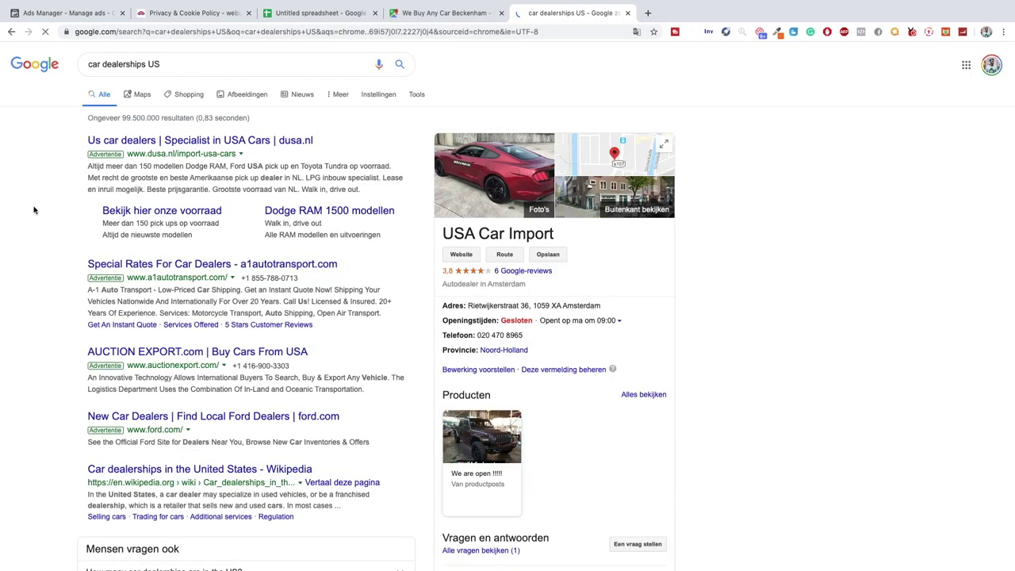
scroll(25, 210, "down", 1)
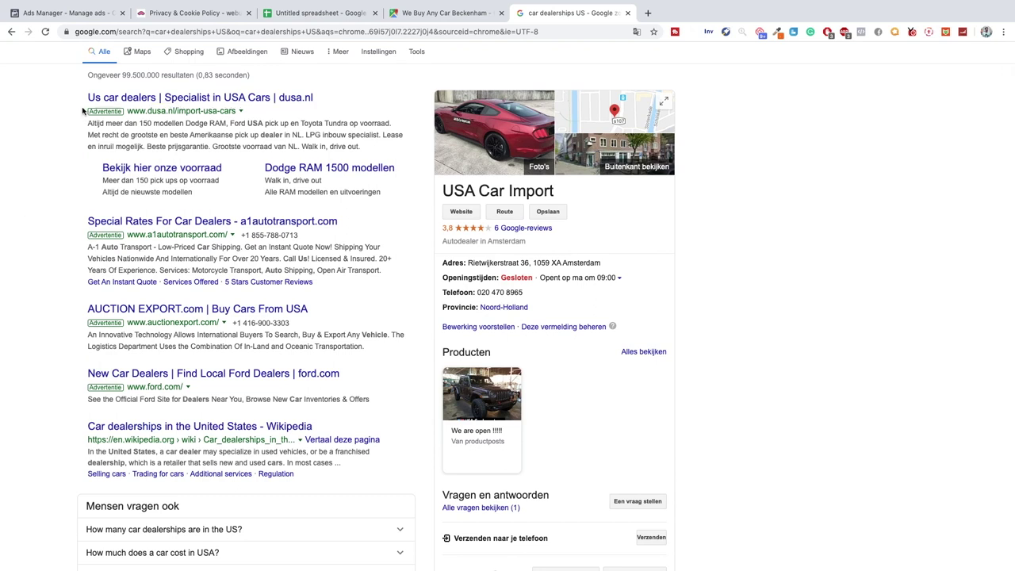
scroll(230, 293, "down", 1)
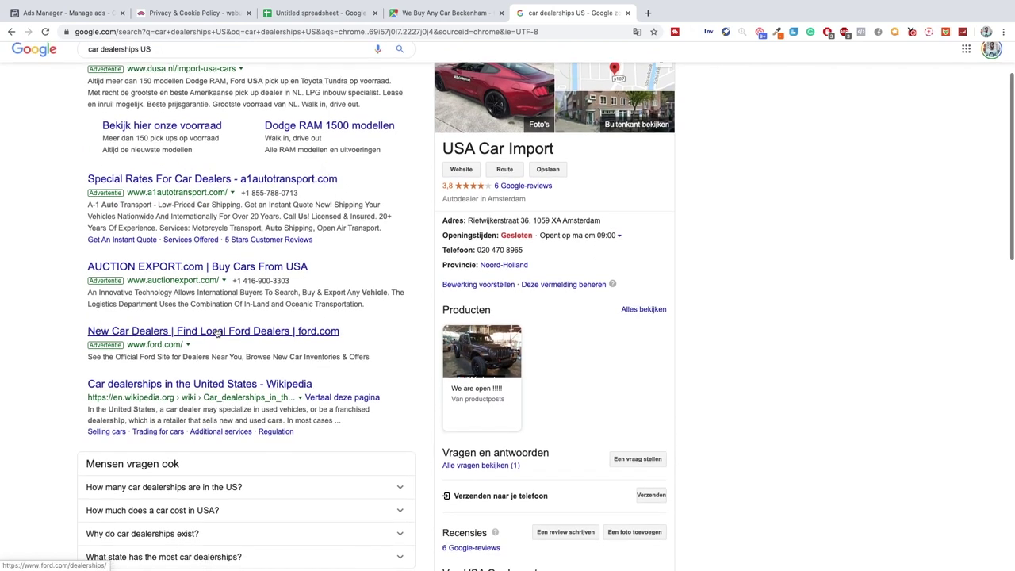
left_click(212, 336)
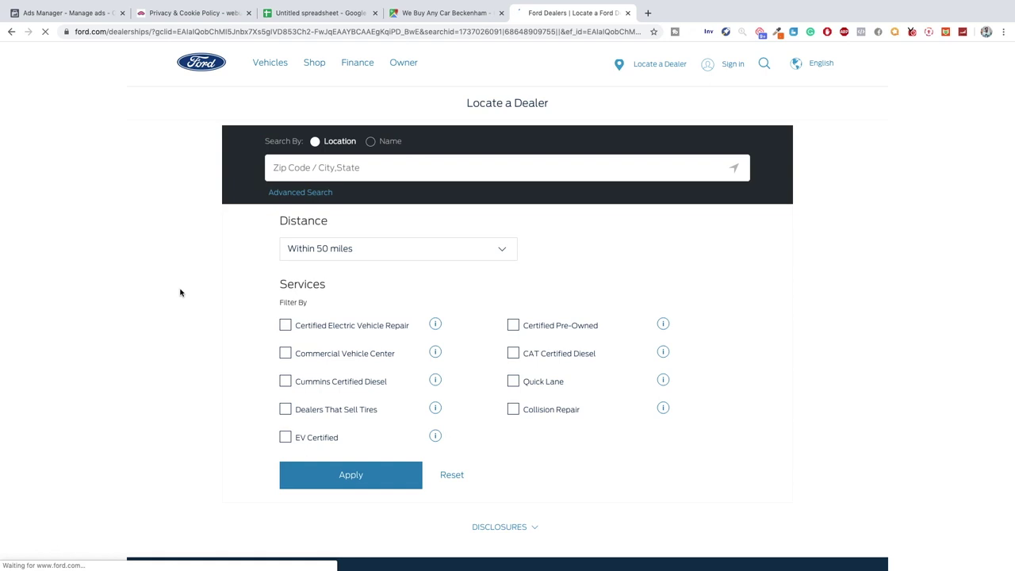
scroll(179, 292, "down", 3)
scroll(182, 294, "up", 3)
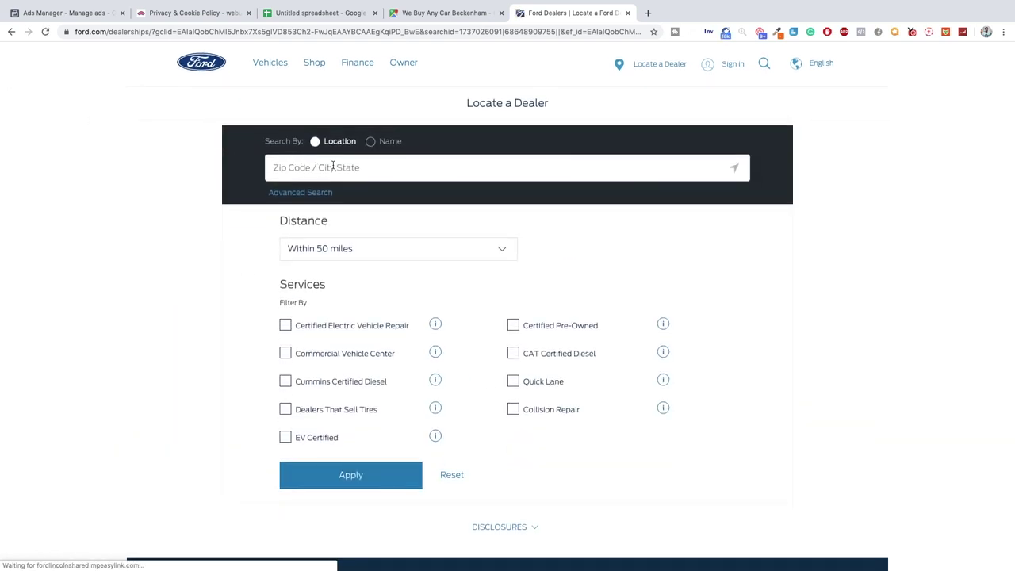
left_click(362, 167)
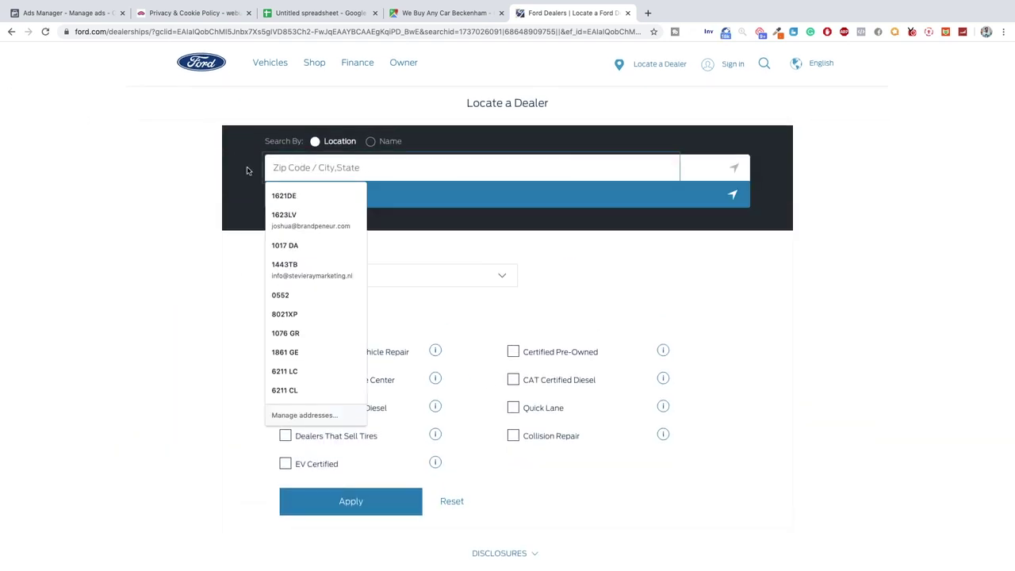
left_click(246, 170)
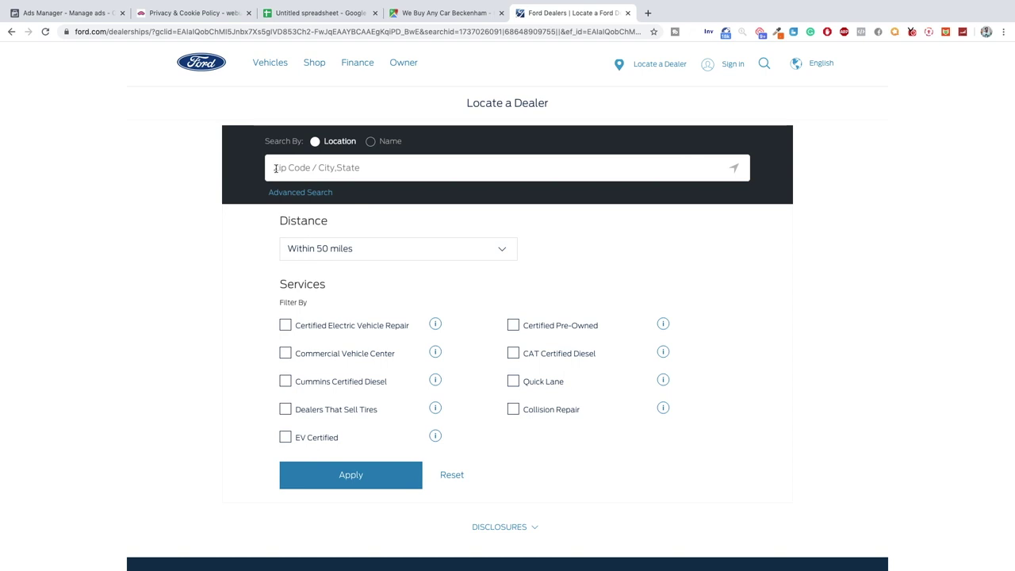
left_click(277, 168)
type("Un")
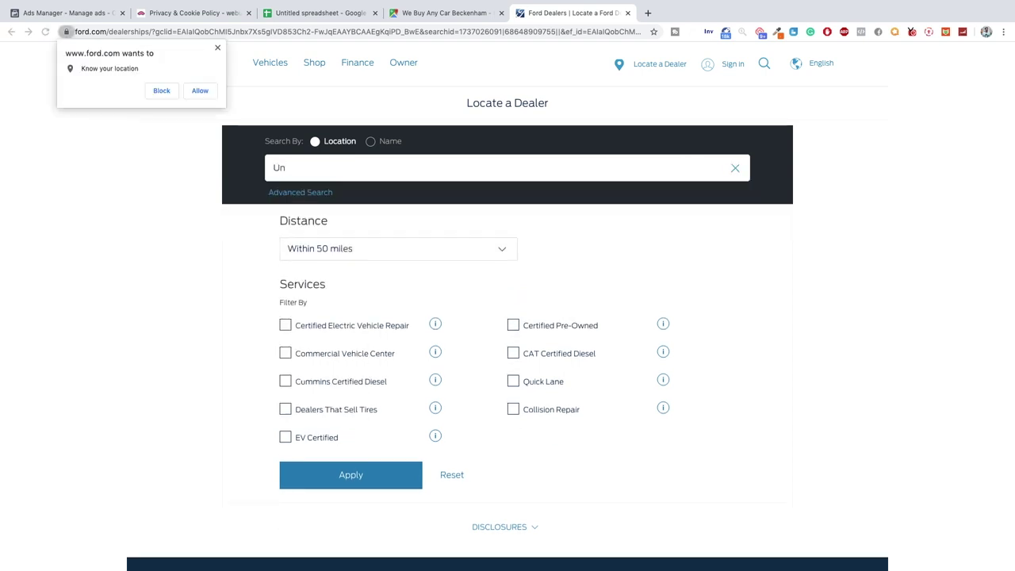
left_click(11, 32)
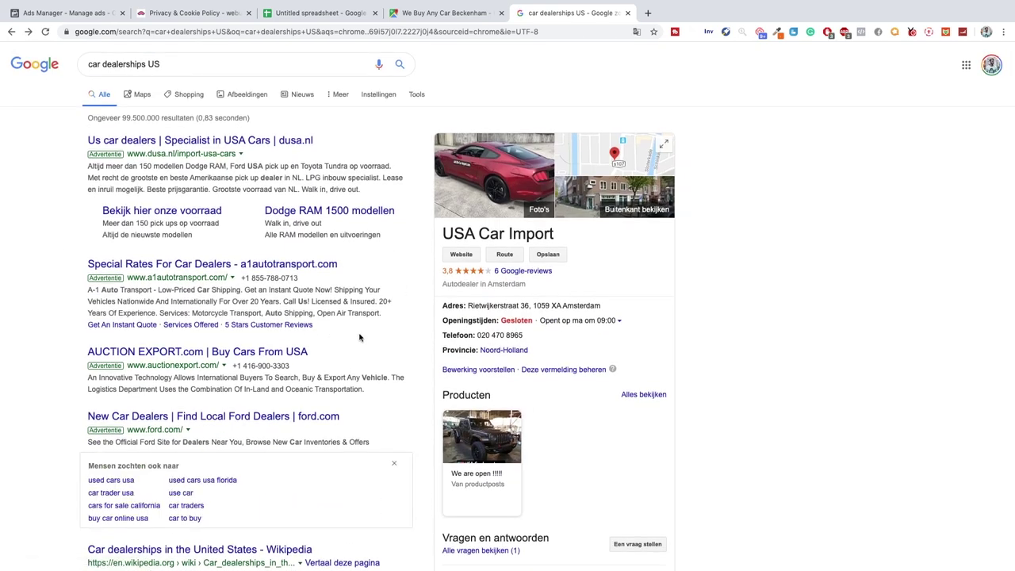
left_click(203, 141)
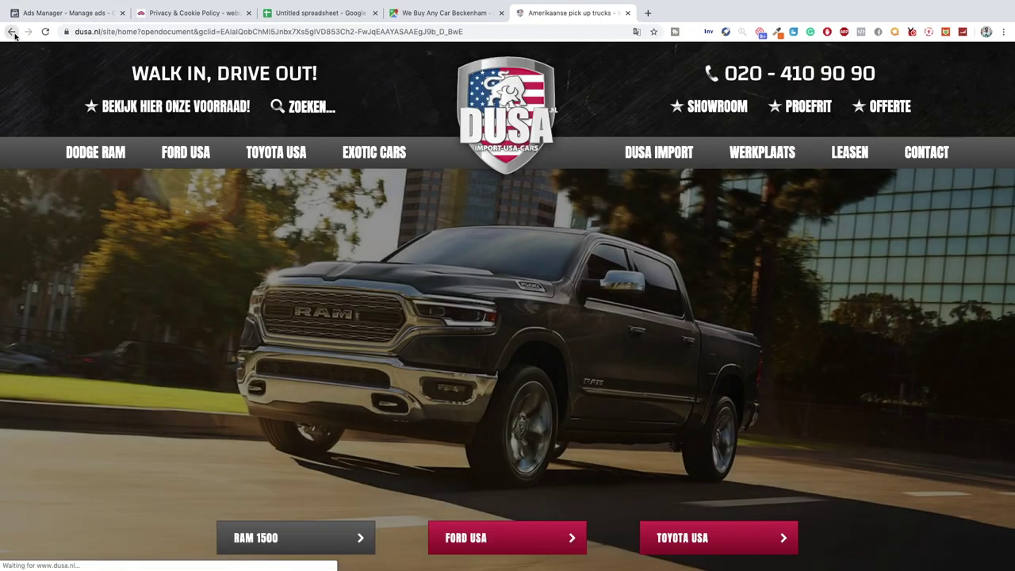
left_click(13, 32)
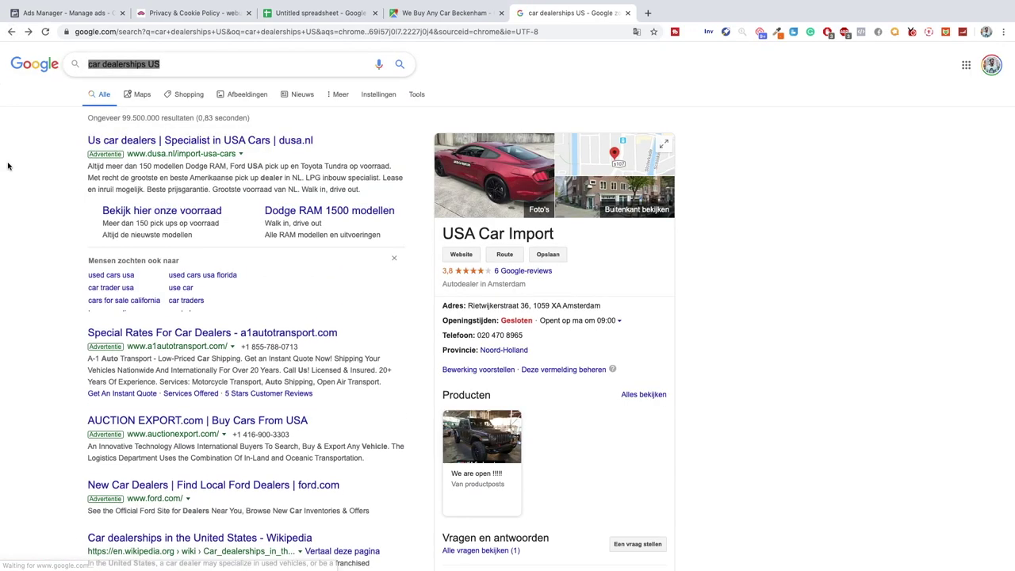
- Search Google for "car dealerships texas" and open the map view of the local dealer listings
left_click(173, 63)
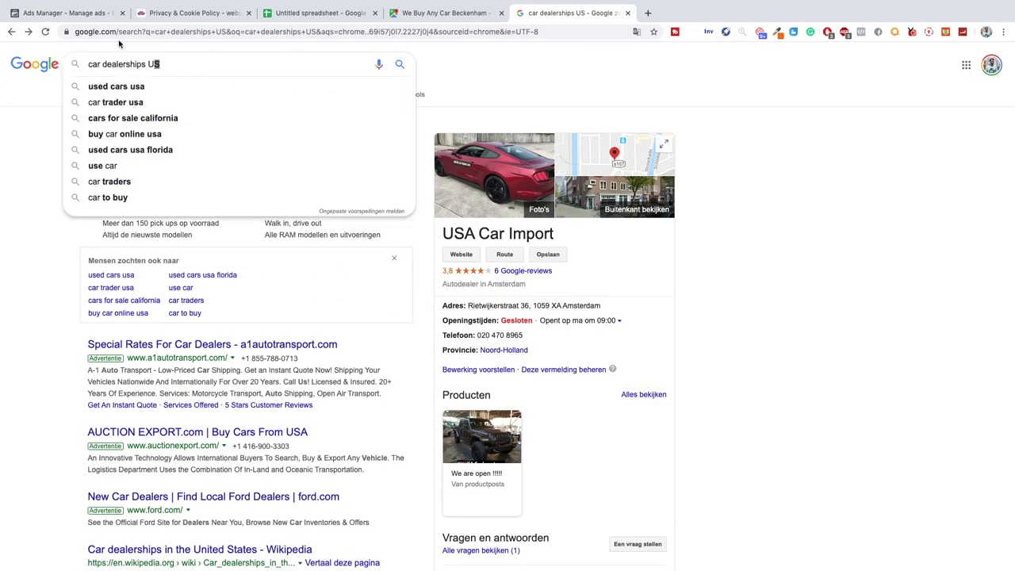
type("texas")
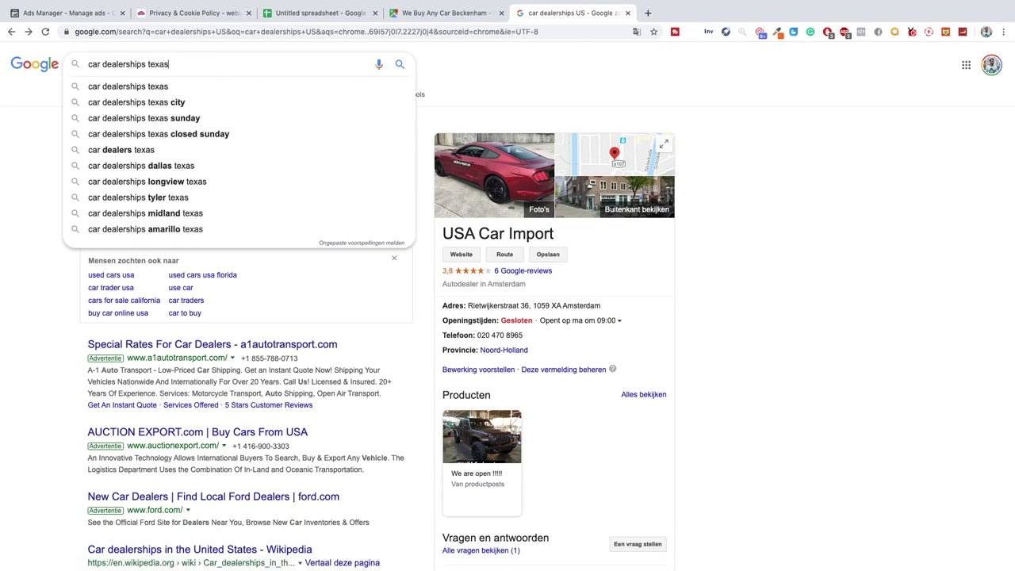
key("Return")
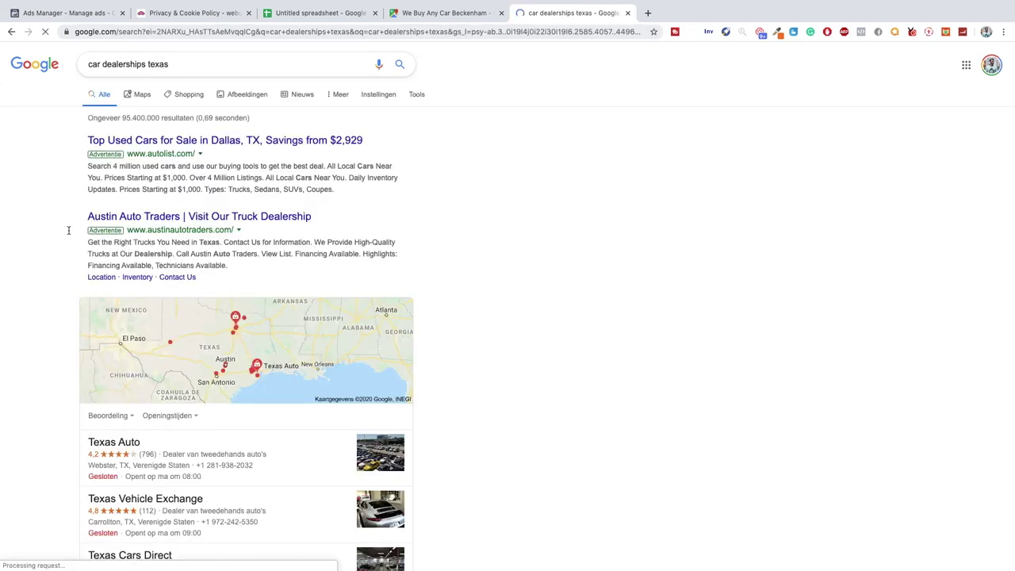
scroll(29, 286, "down", 3)
left_click(366, 293)
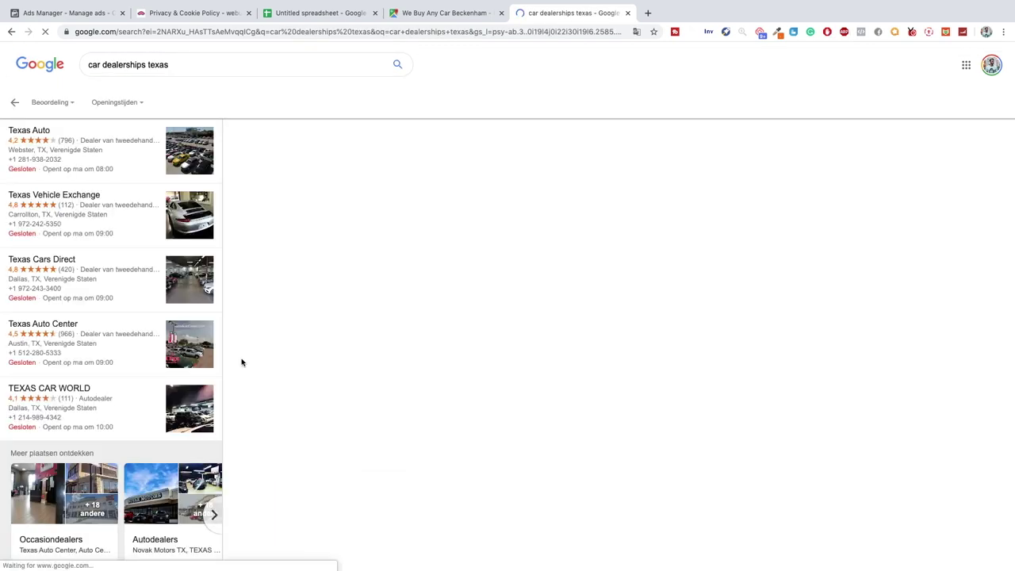
- Browse the Texas dealer list, then open the Texas Auto listing and its photo gallery
scroll(146, 333, "down", 4)
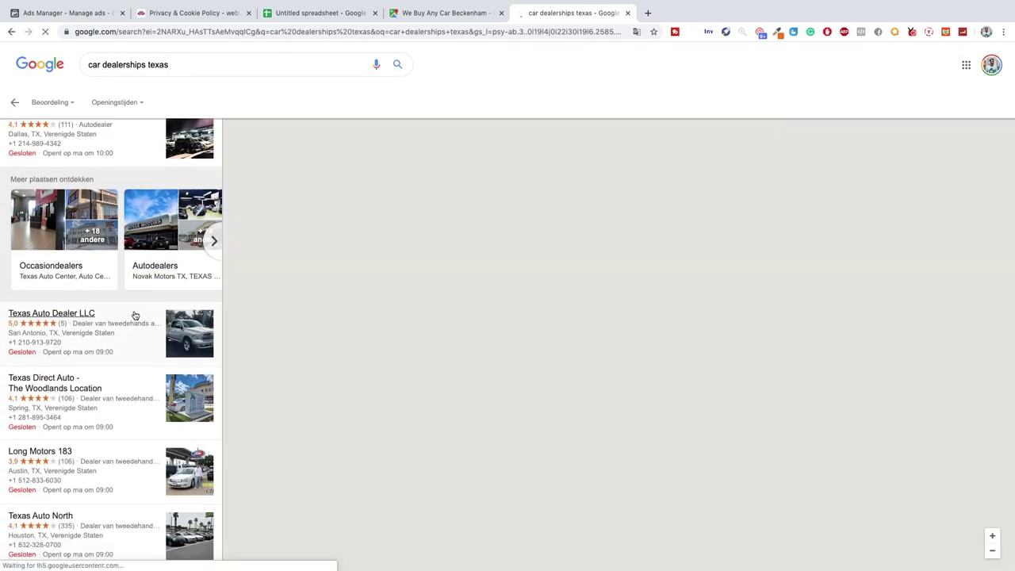
scroll(111, 301, "down", 5)
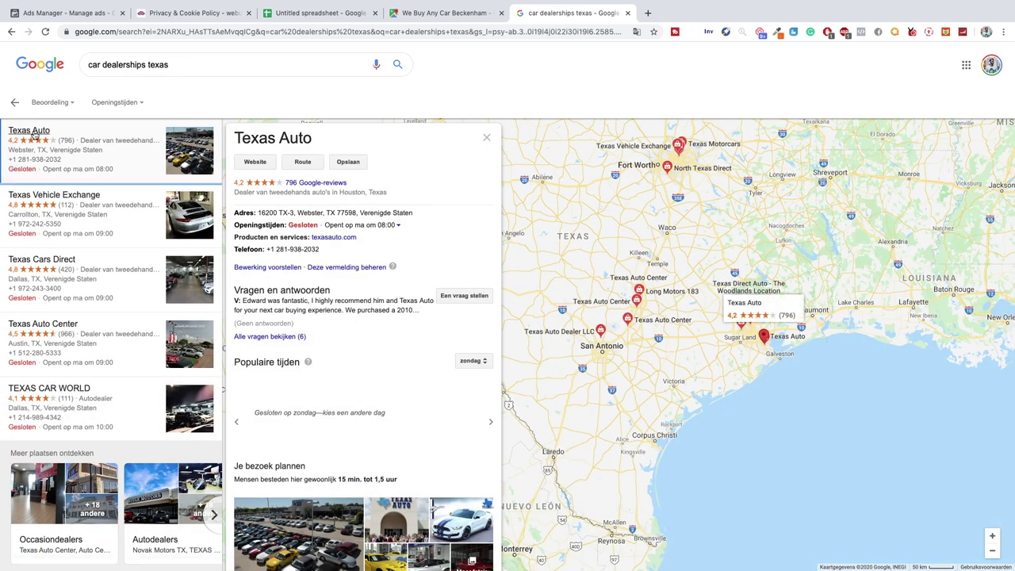
scroll(319, 294, "down", 3)
left_click(473, 333)
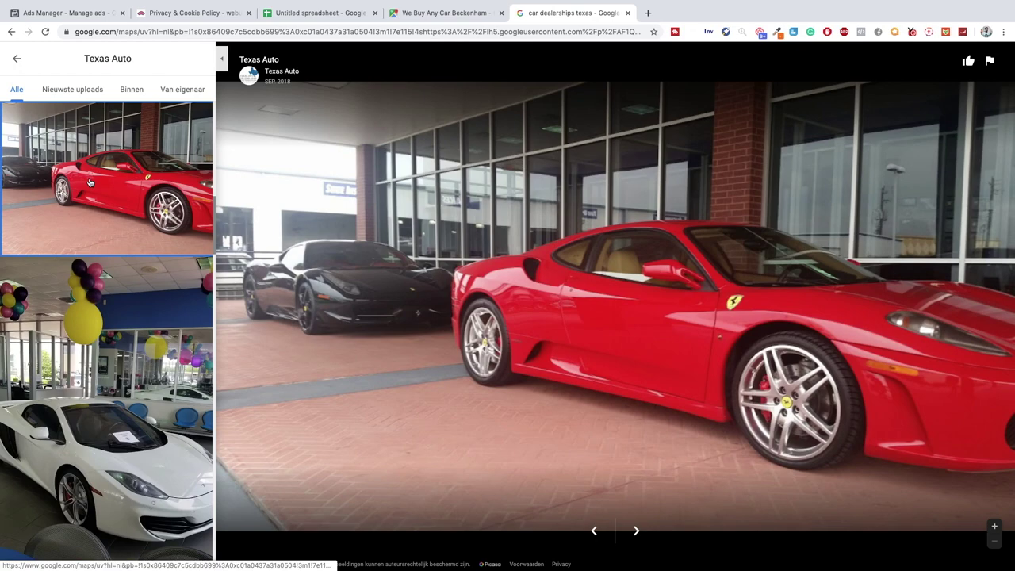
- Look through the Texas Auto photos for usable customer and car images and return to the dealer listings
scroll(90, 184, "down", 5)
scroll(90, 184, "down", 15)
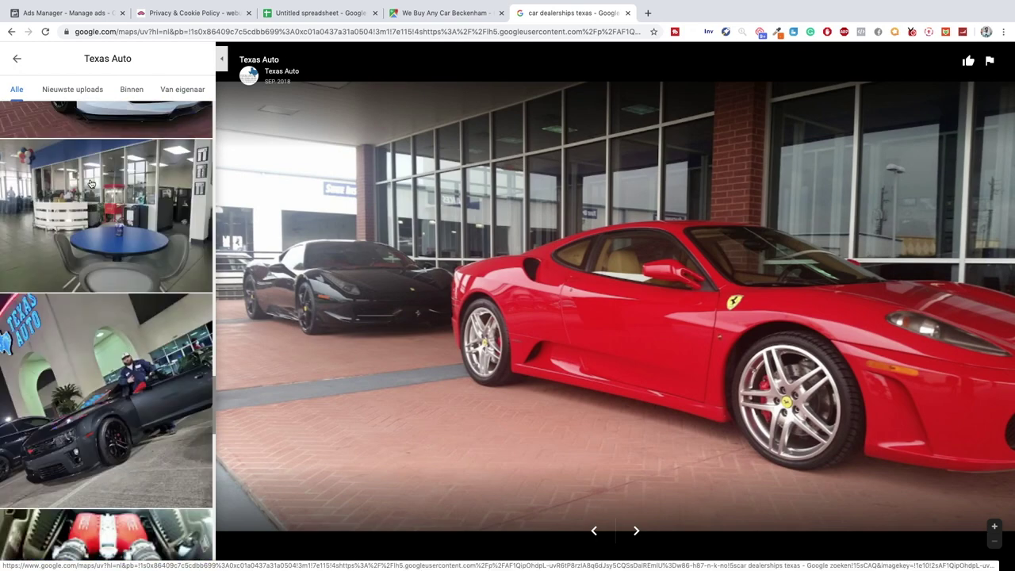
scroll(90, 184, "down", 10)
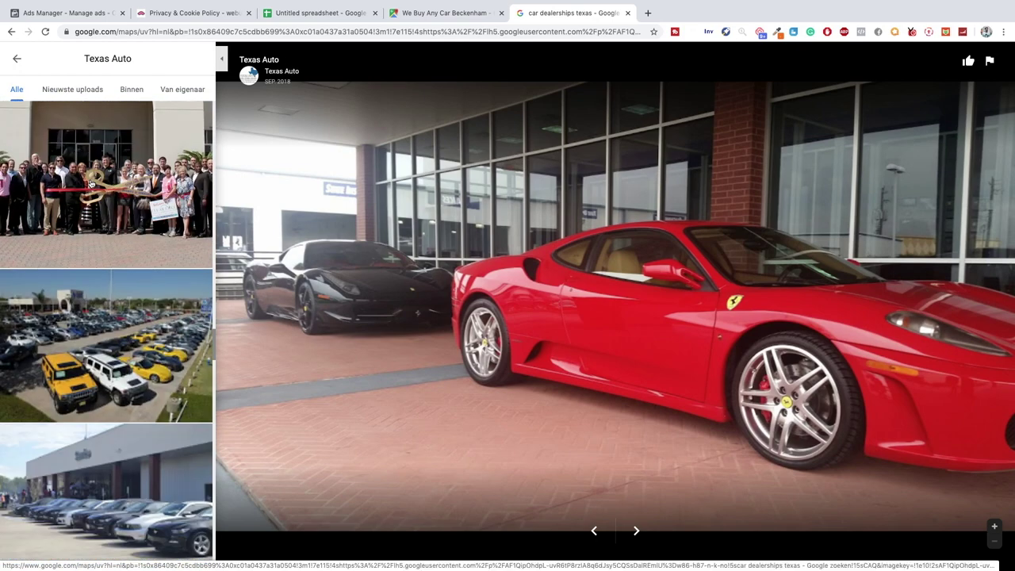
scroll(90, 184, "down", 10)
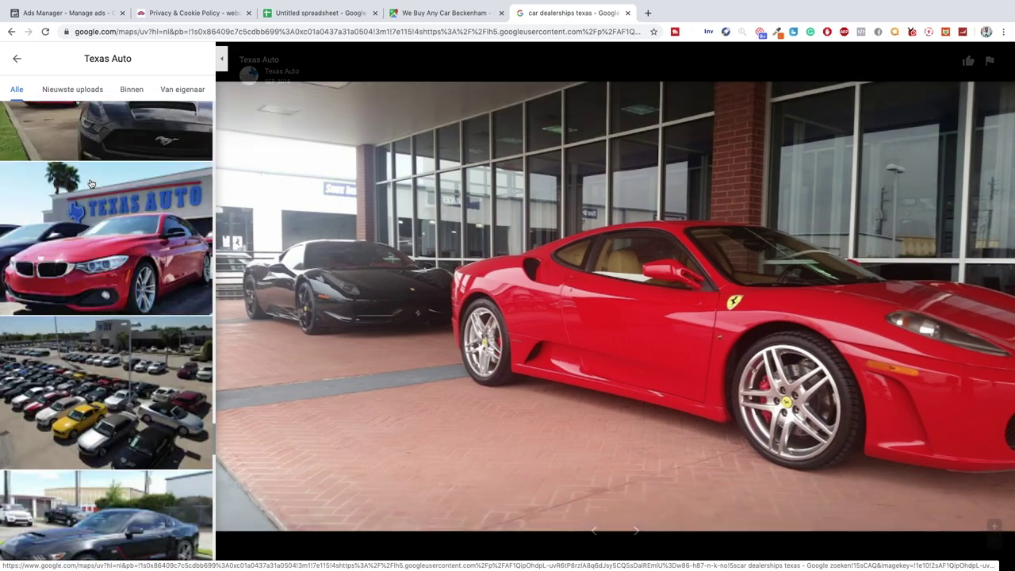
scroll(90, 184, "down", 10)
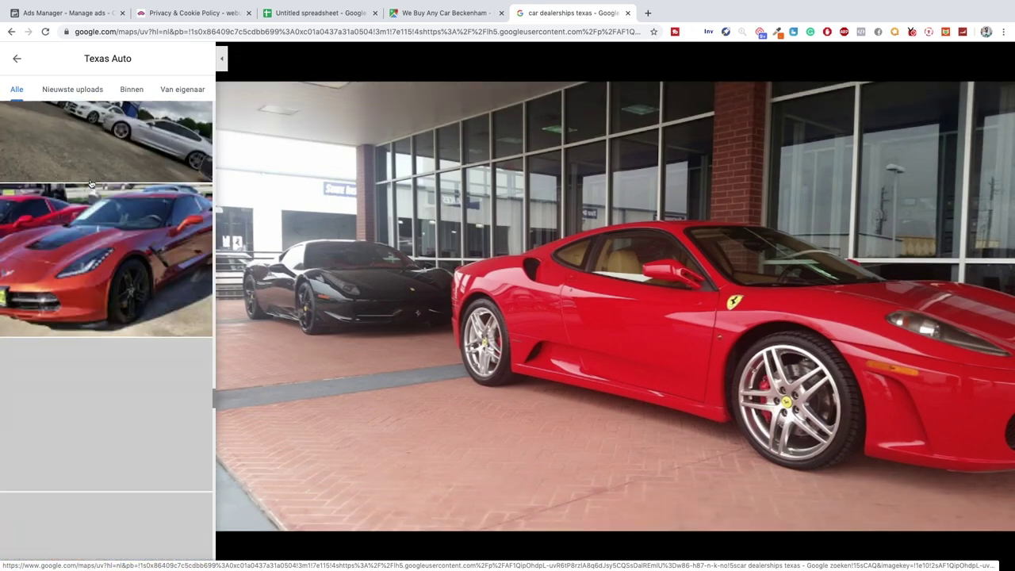
scroll(90, 184, "down", 10)
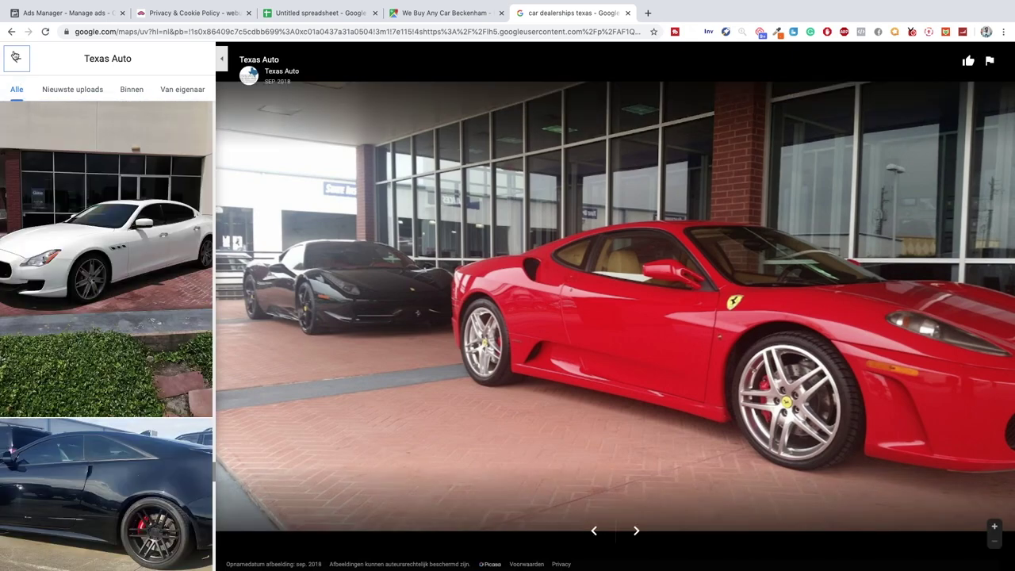
left_click(17, 58)
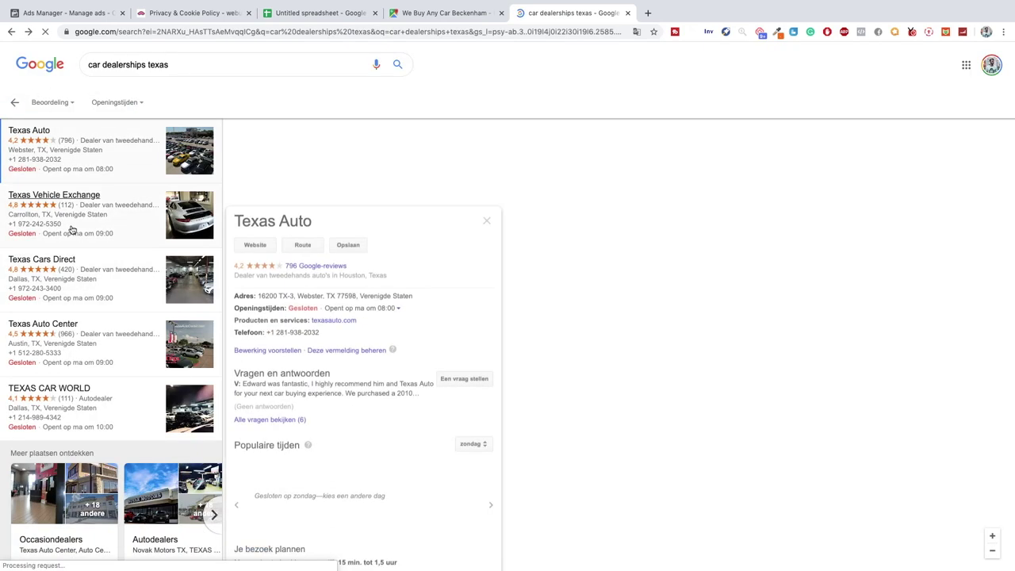
- Open the Long Motors 183 listing in Austin and view its "Moving Families in Austin" product with the customer photo
scroll(80, 272, "down", 6)
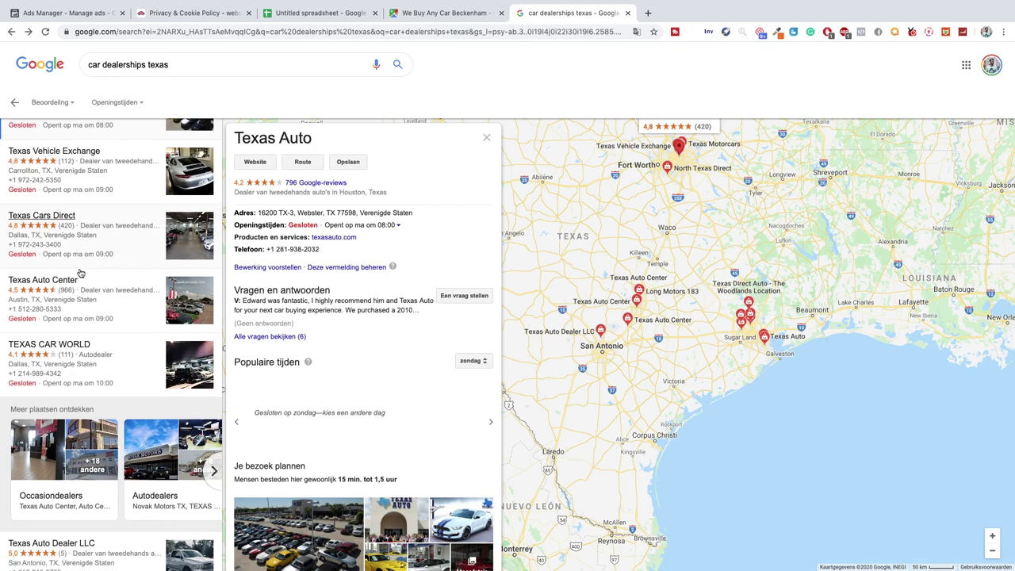
scroll(80, 272, "down", 1)
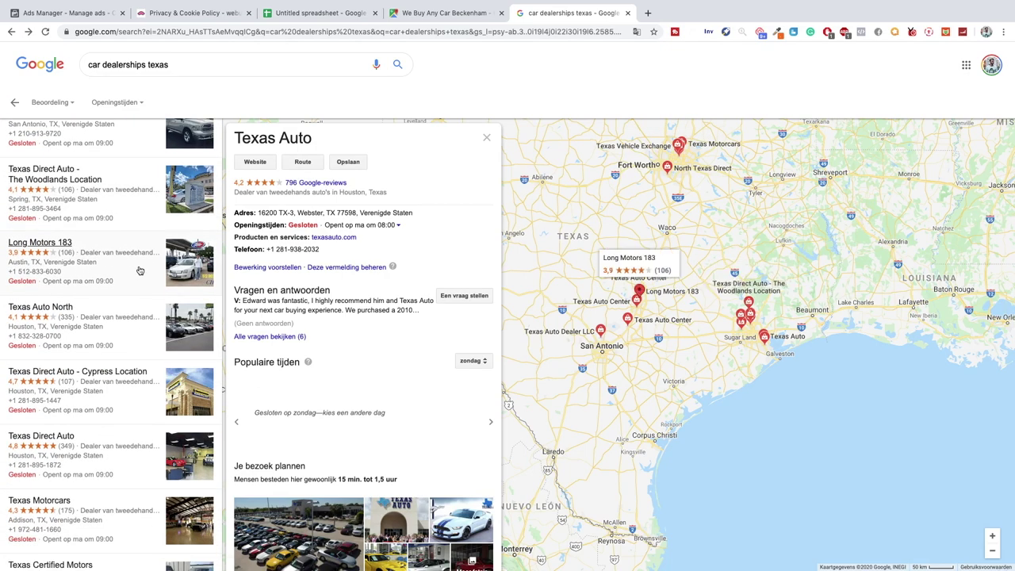
left_click(183, 269)
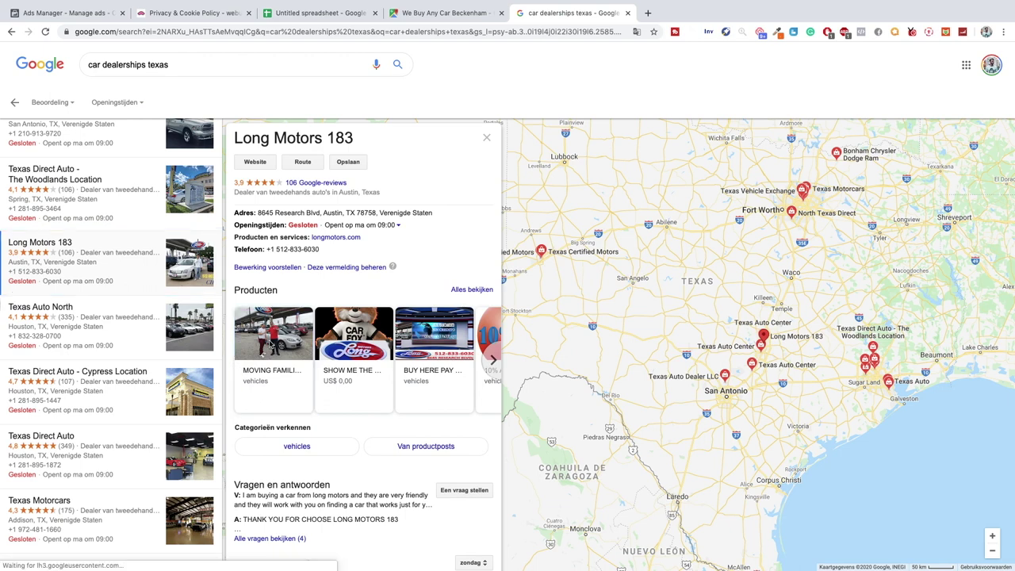
left_click(269, 346)
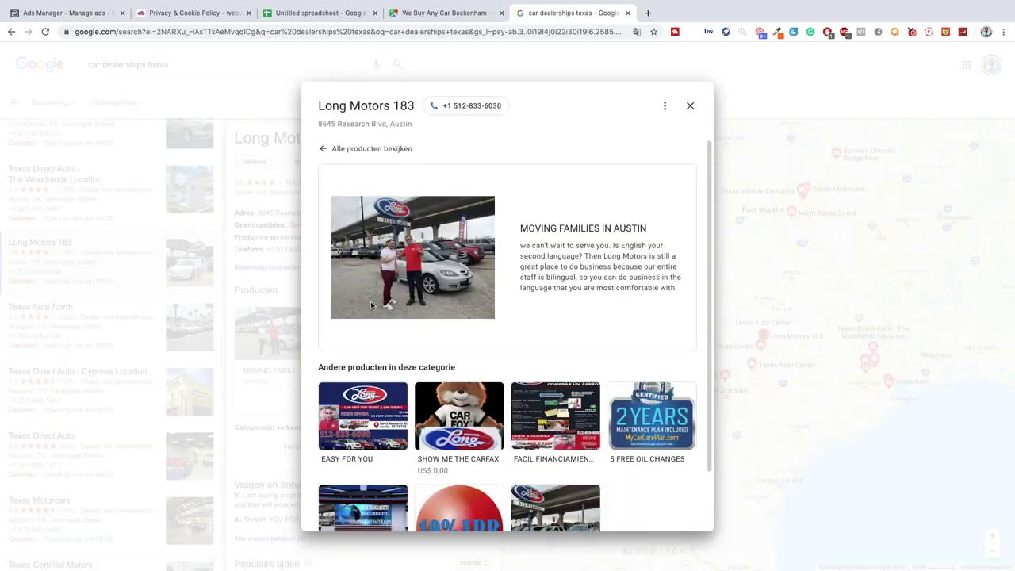
scroll(372, 304, "down", 2)
scroll(365, 306, "up", 2)
- Replace the Texas dealership search page with Canva and create a blank Instagram Post design
left_click(434, 14)
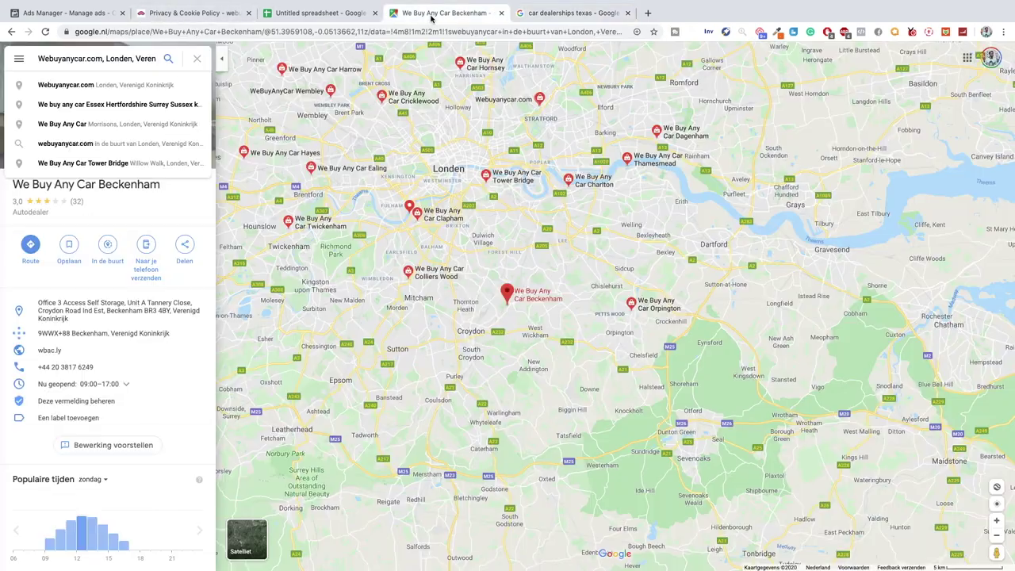
left_click(318, 12)
left_click(569, 13)
left_click(543, 33)
type("canva")
key("Return")
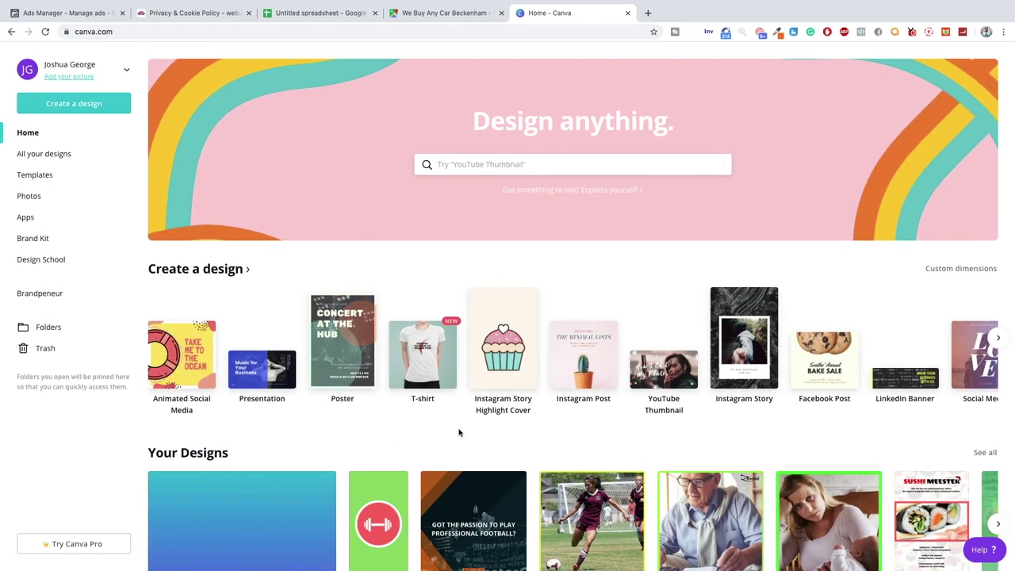
scroll(515, 429, "down", 1)
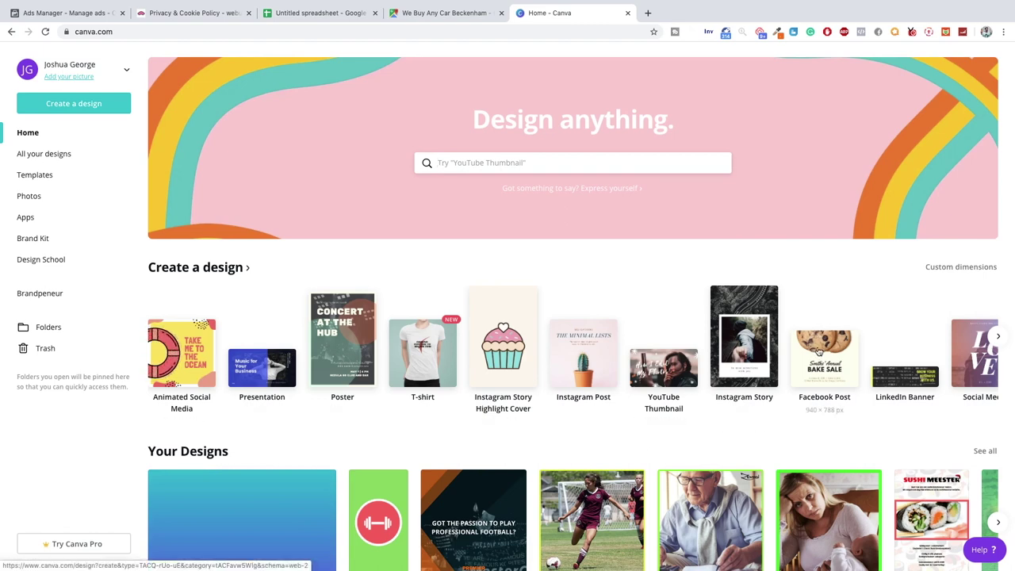
left_click(576, 350)
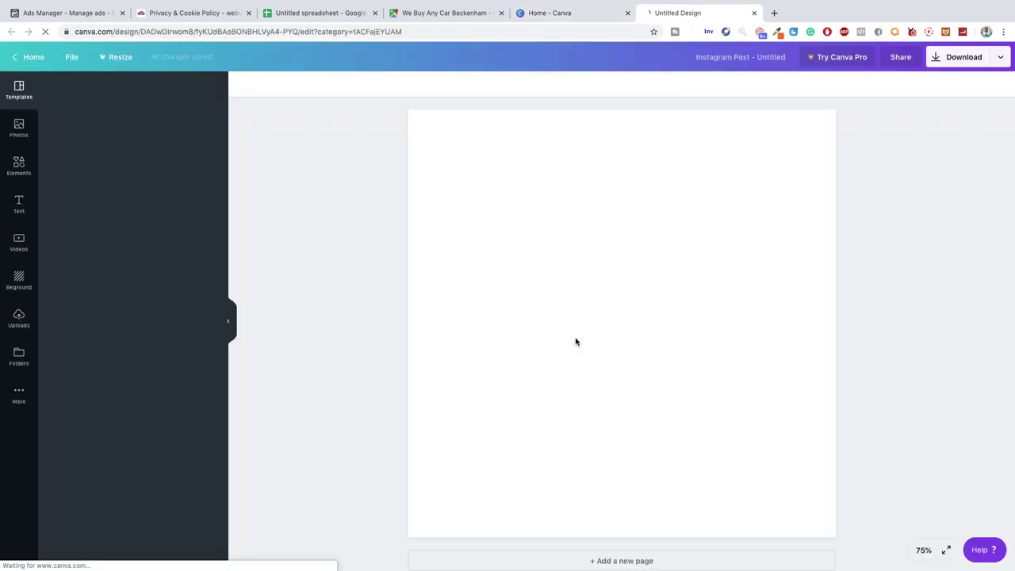
- Preview Financiamento-de-Veiculos-BV-Financeira.jpg from the Desktop and upload it to the Canva image uploads
left_click(19, 317)
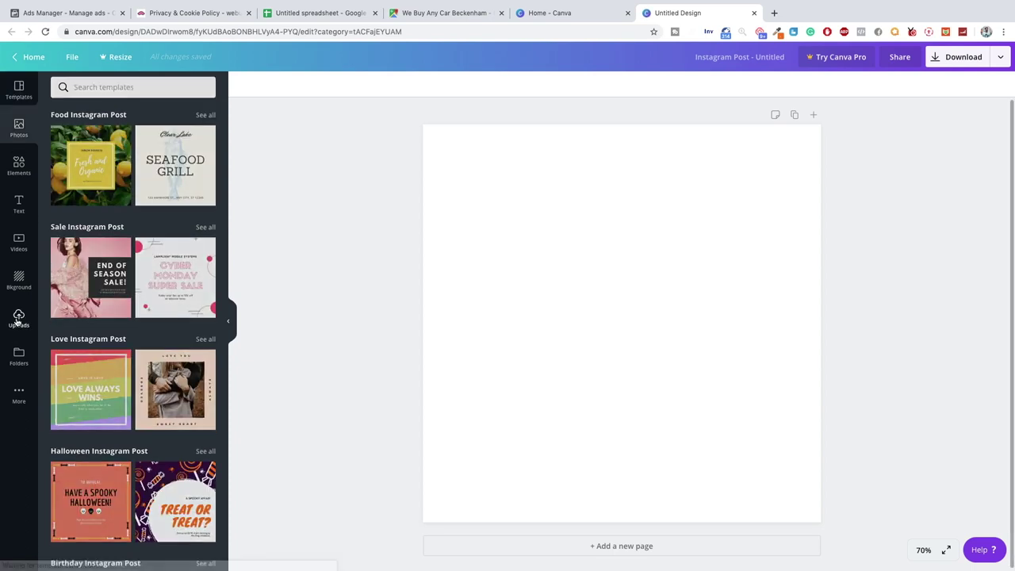
left_click(127, 90)
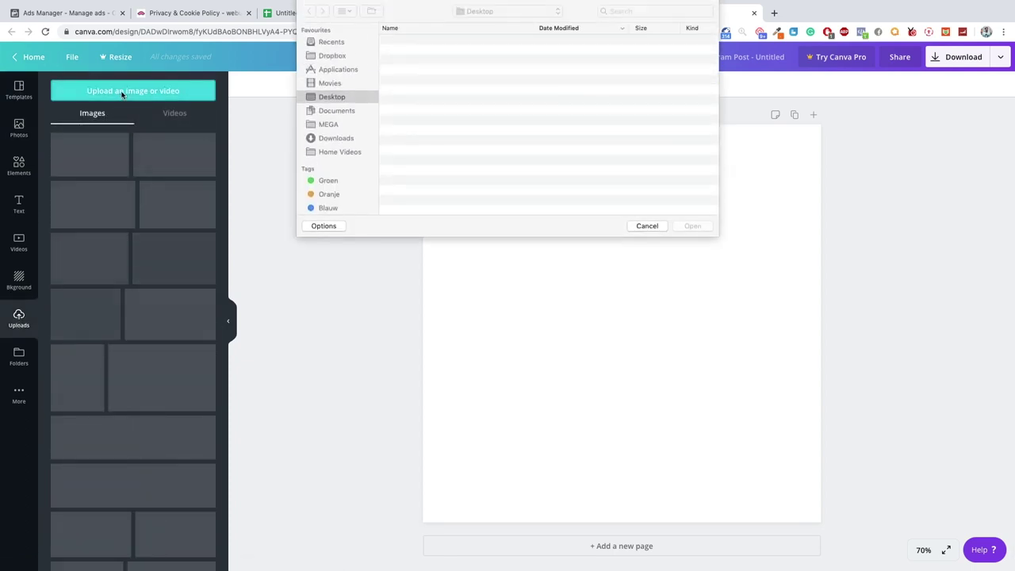
left_click(482, 41)
right_click(482, 40)
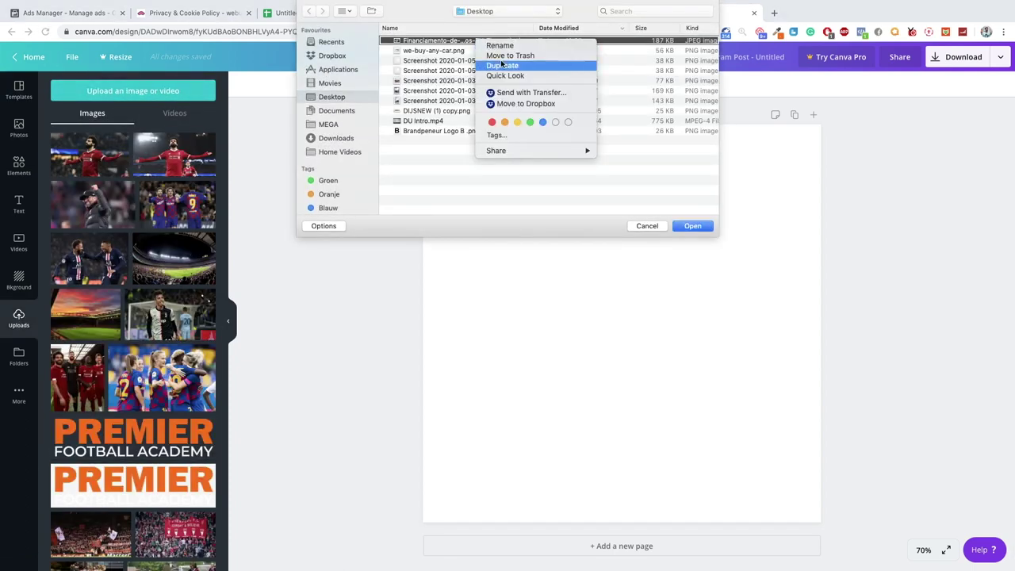
left_click(515, 74)
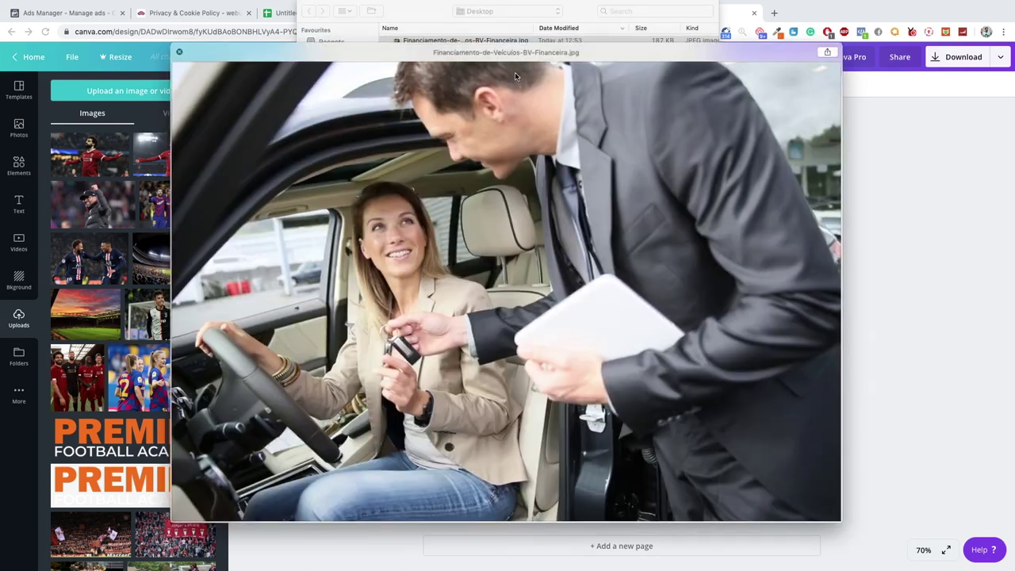
key("space")
left_click(690, 228)
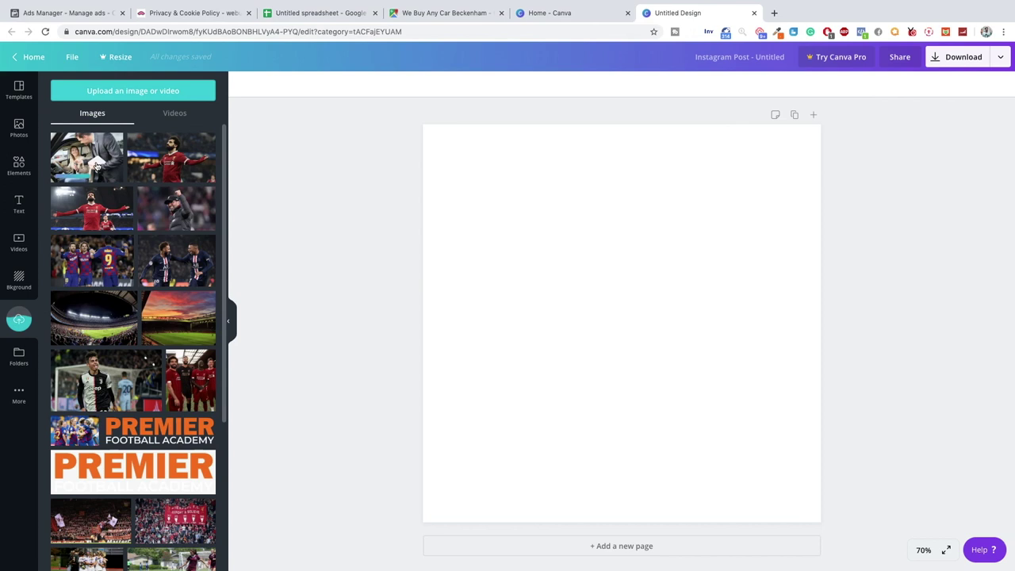
- Place the uploaded car key handover photo on the page and enlarge it to fill the whole square canvas
left_click(229, 320)
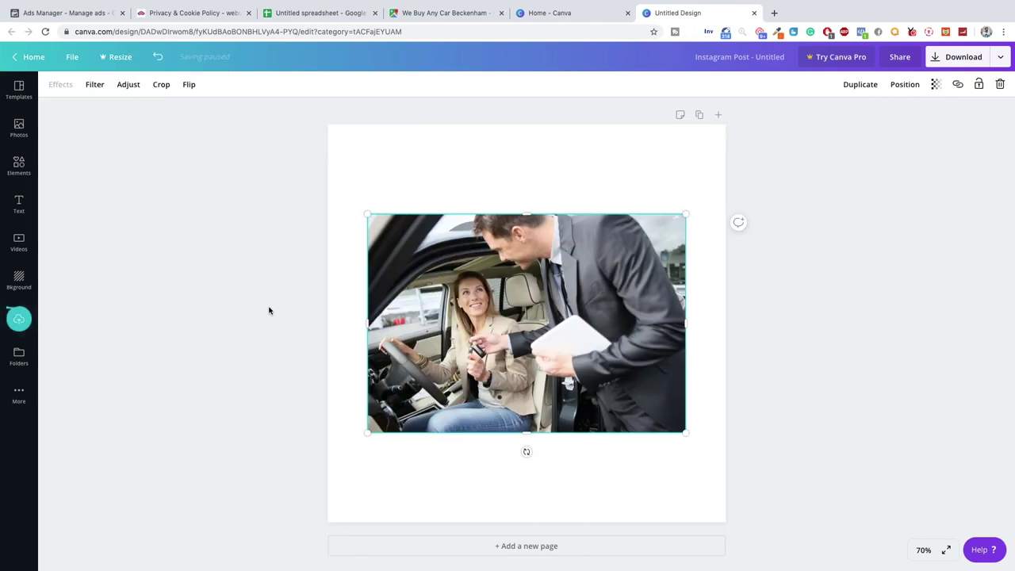
left_click_drag(368, 214, 223, 127)
left_click_drag(685, 432, 827, 514)
left_click_drag(462, 309, 471, 310)
left_click_drag(239, 116, 246, 122)
left_click(184, 181)
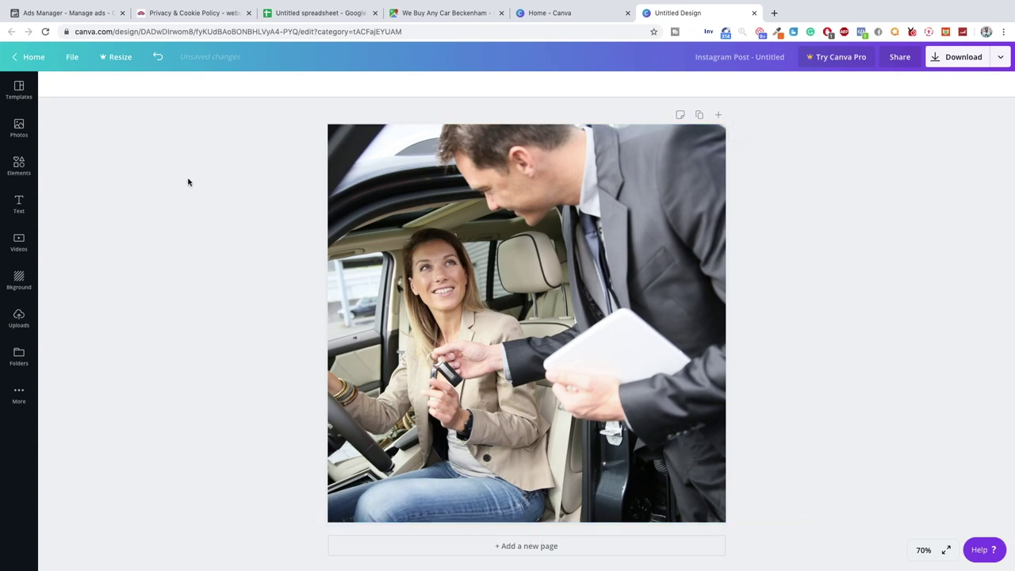
- Add the square outline from the recently used elements and enlarge it into a border around the whole photo
left_click(485, 251)
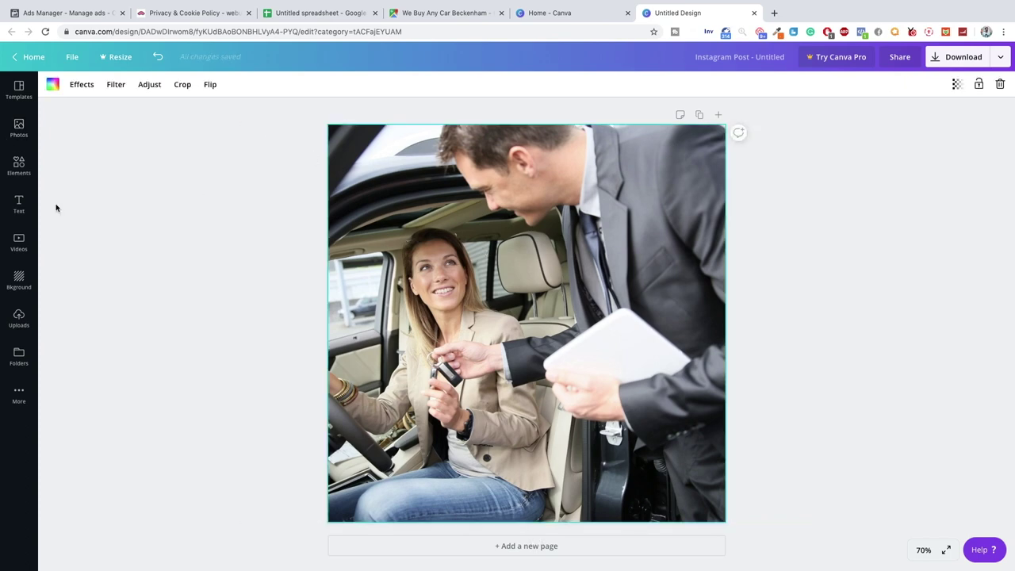
left_click(18, 167)
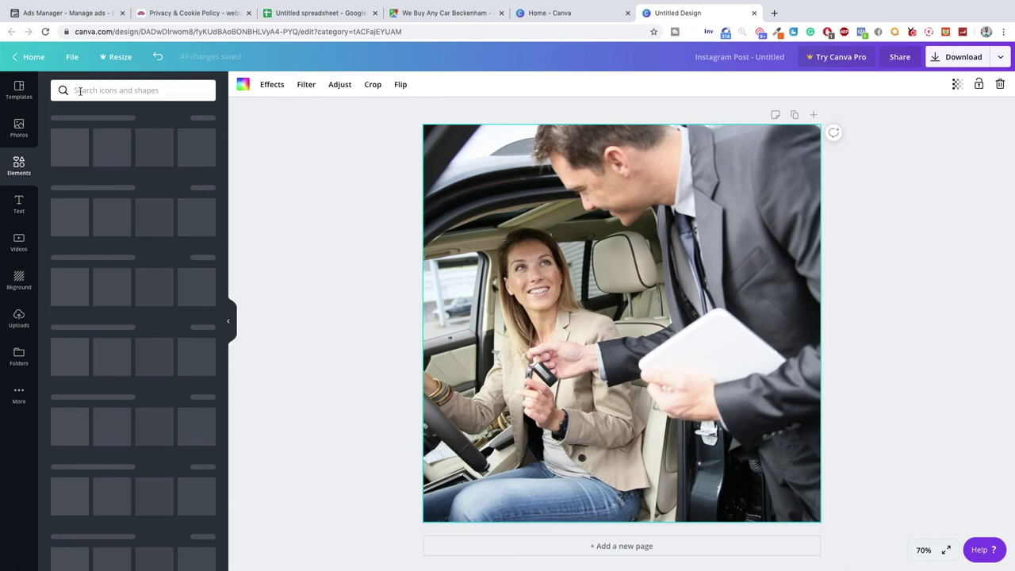
left_click(80, 91)
left_click(360, 159)
left_click(281, 262)
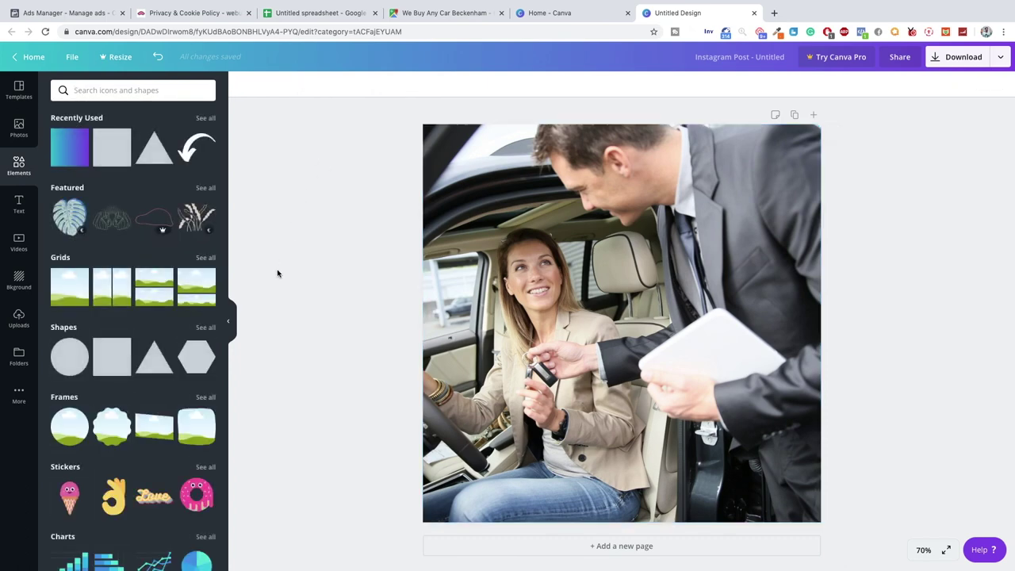
scroll(264, 302, "down", 1)
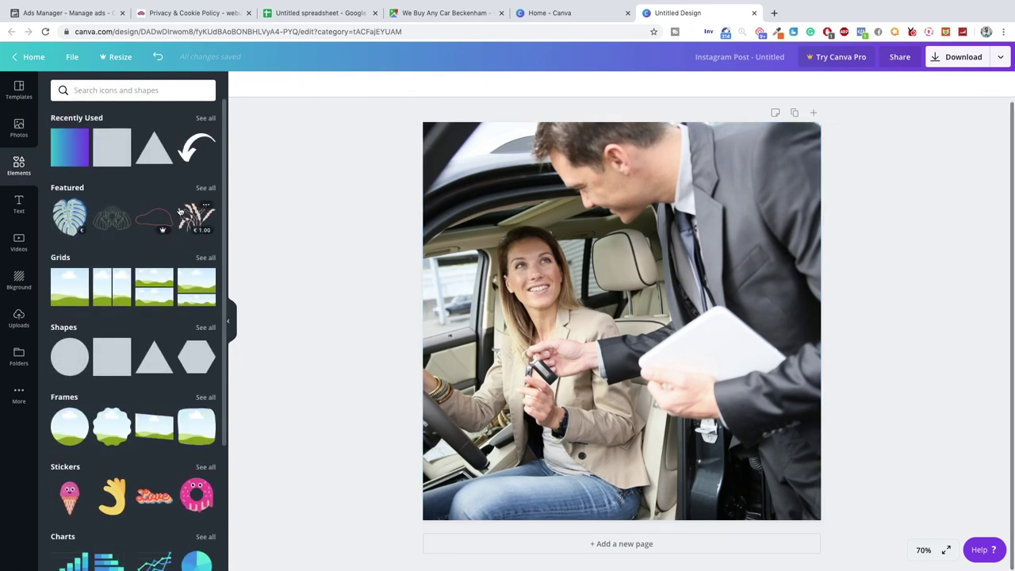
left_click(205, 117)
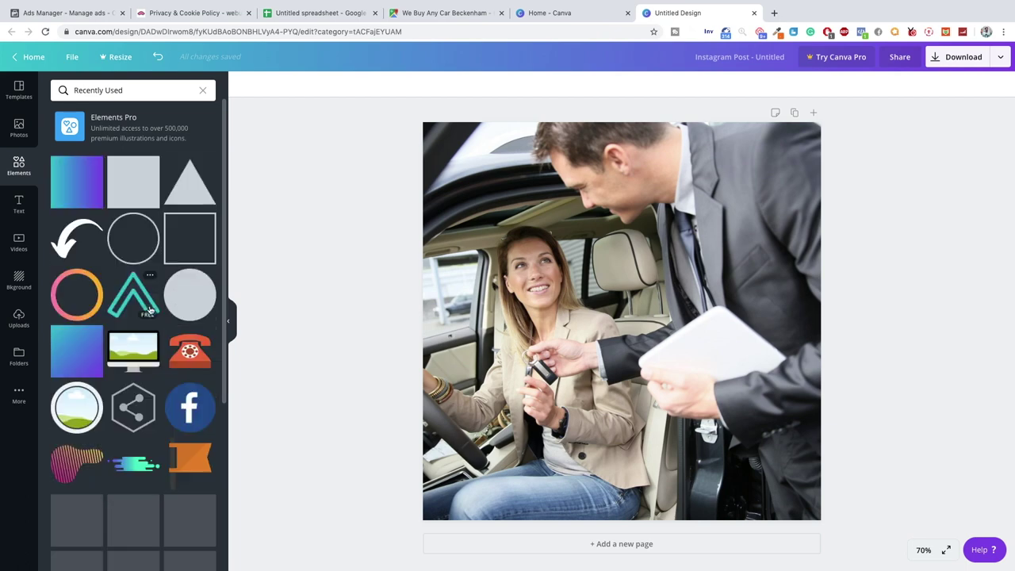
left_click(180, 228)
left_click_drag(458, 161, 418, 120)
left_click_drag(781, 480, 828, 525)
left_click_drag(420, 117, 429, 118)
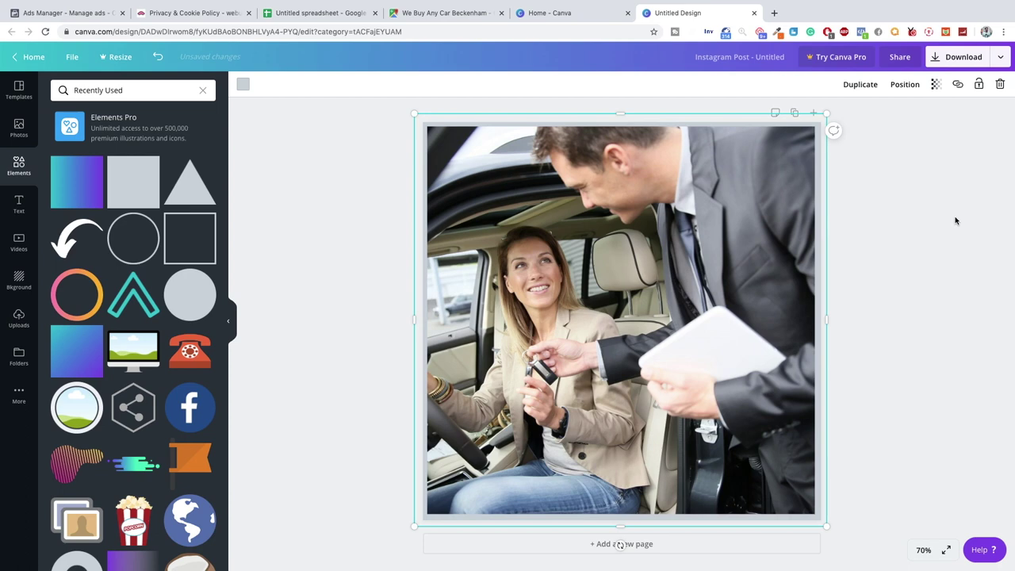
- Change the square border's colour to the custom lime green #ccff00
left_click(955, 220)
left_click(784, 216)
left_click(244, 84)
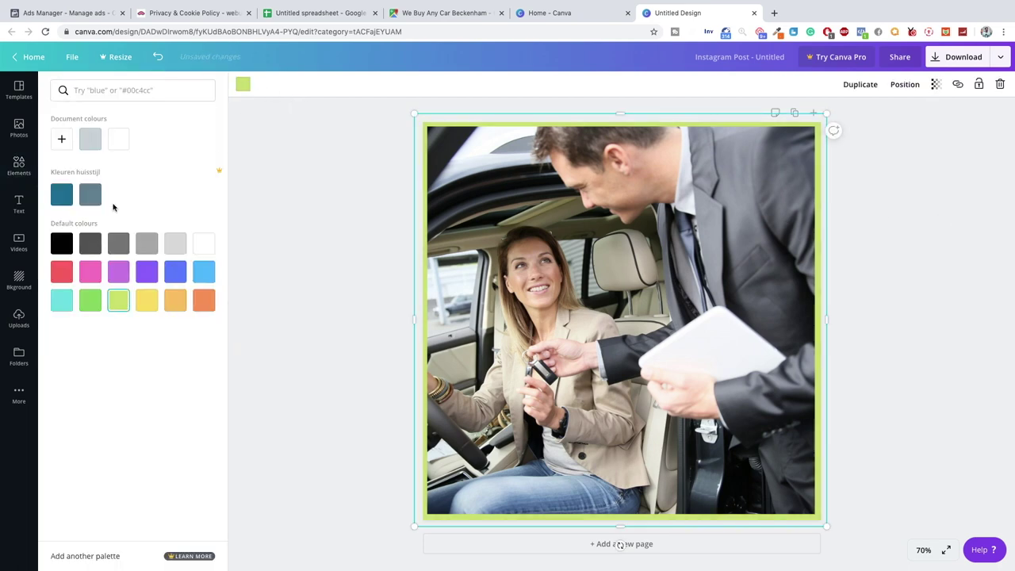
left_click(63, 148)
left_click_drag(139, 172, 236, 153)
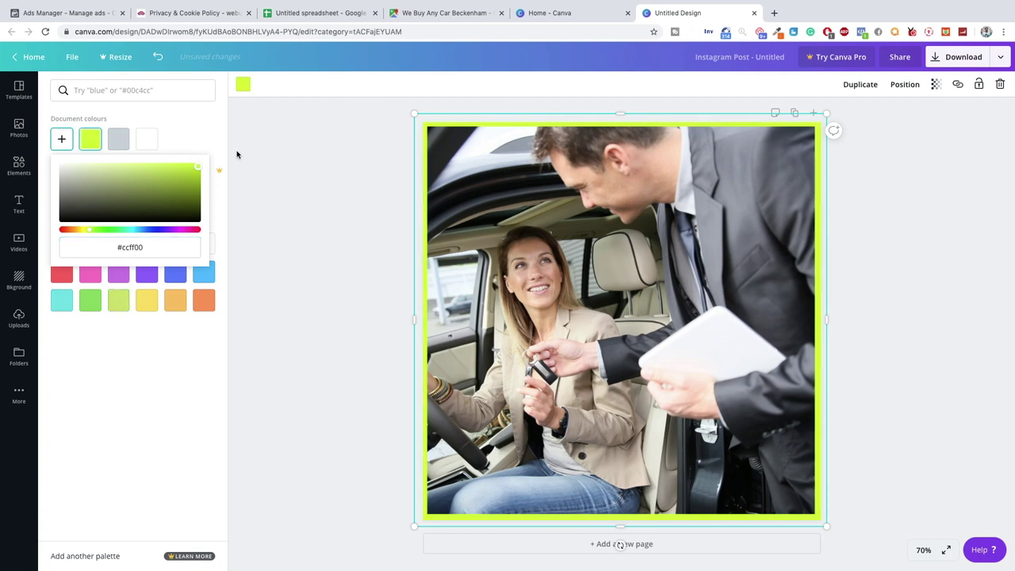
left_click(355, 207)
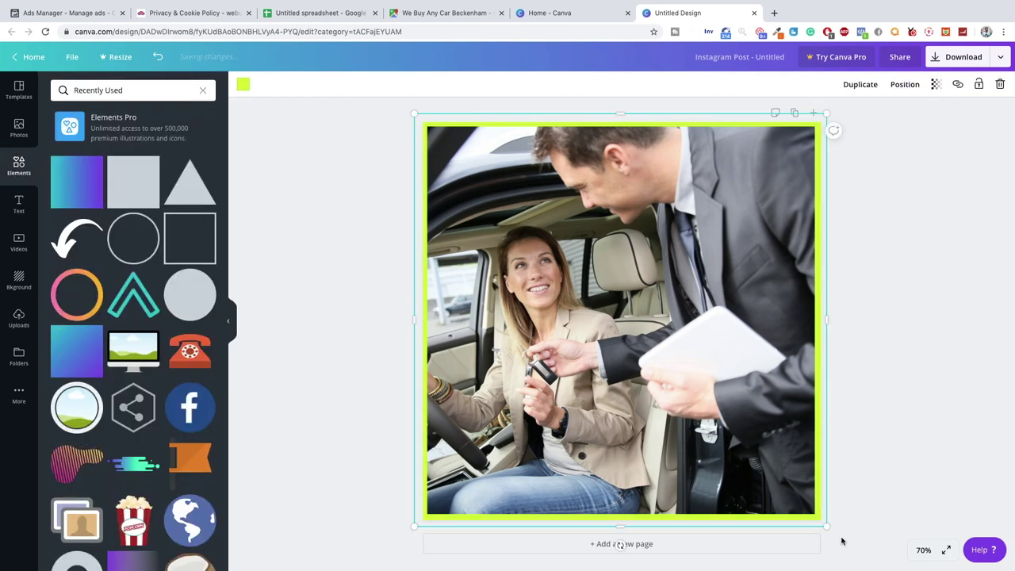
- Enlarge the lime green border slightly so its edges are evenly thin around the photo
left_click_drag(825, 528, 830, 530)
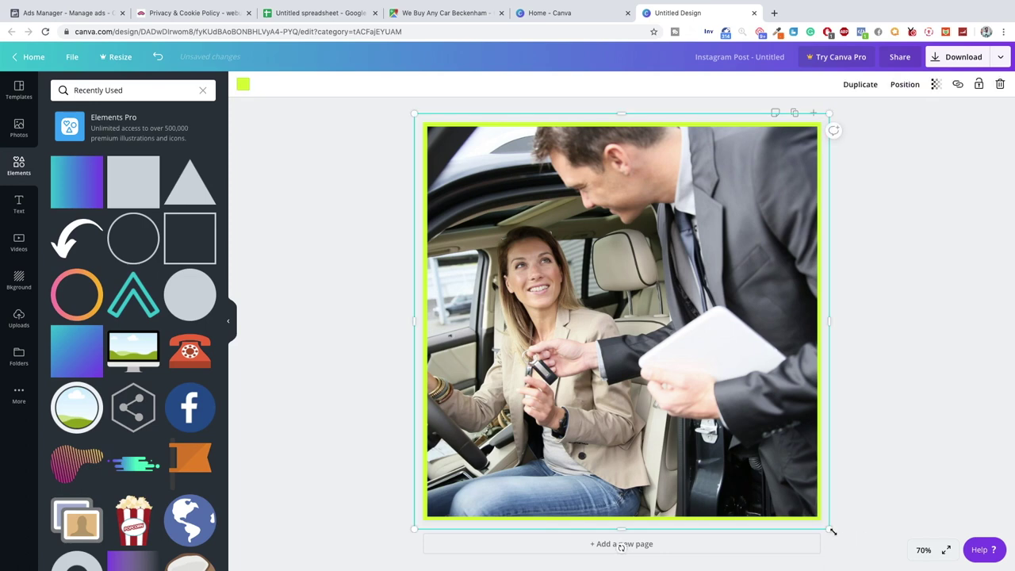
left_click_drag(831, 529, 833, 532)
left_click(845, 415)
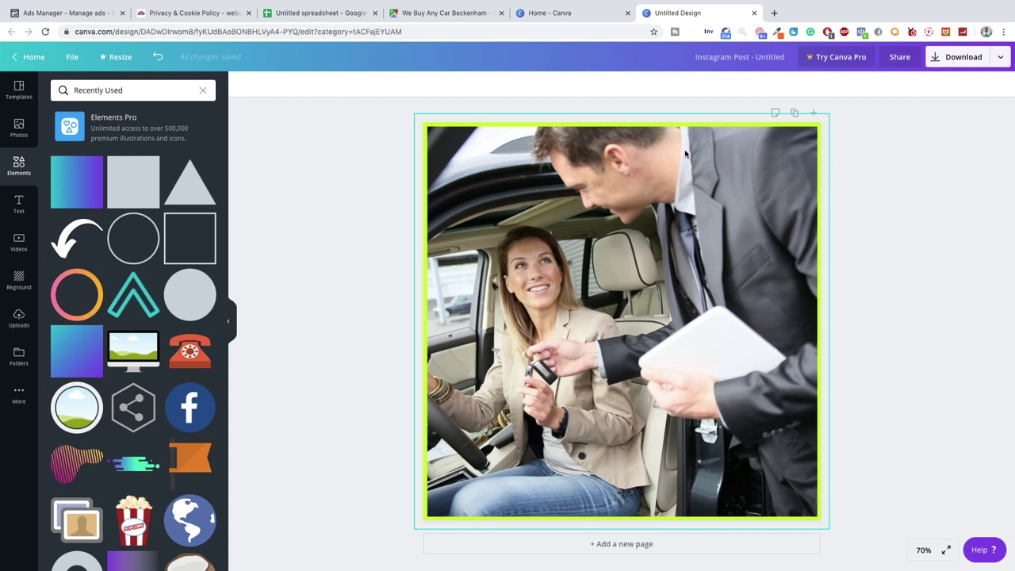
- Add the circle outline from the recently used elements and give it a custom bright red colour
left_click(139, 257)
left_click(241, 84)
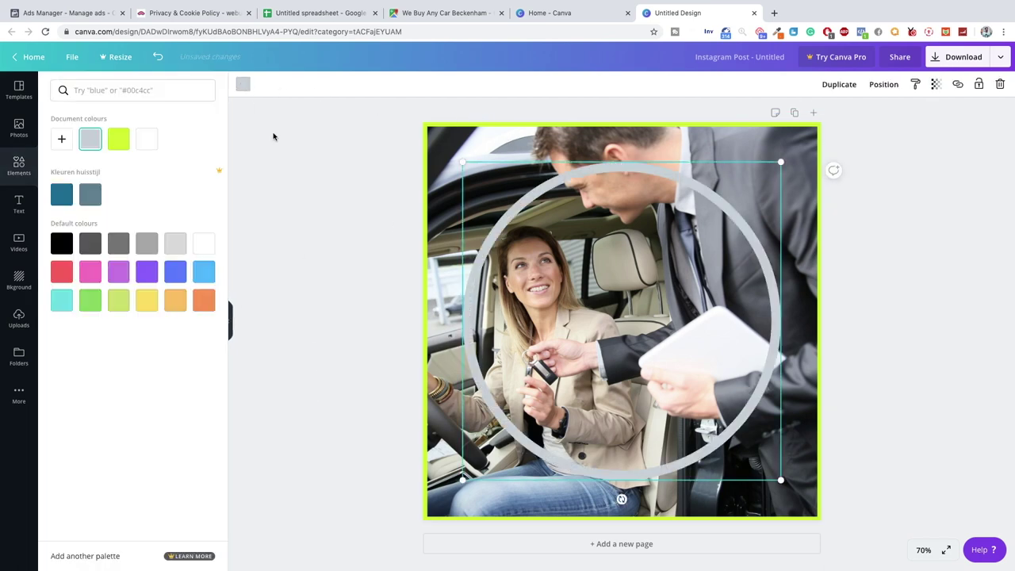
left_click(62, 272)
left_click(61, 141)
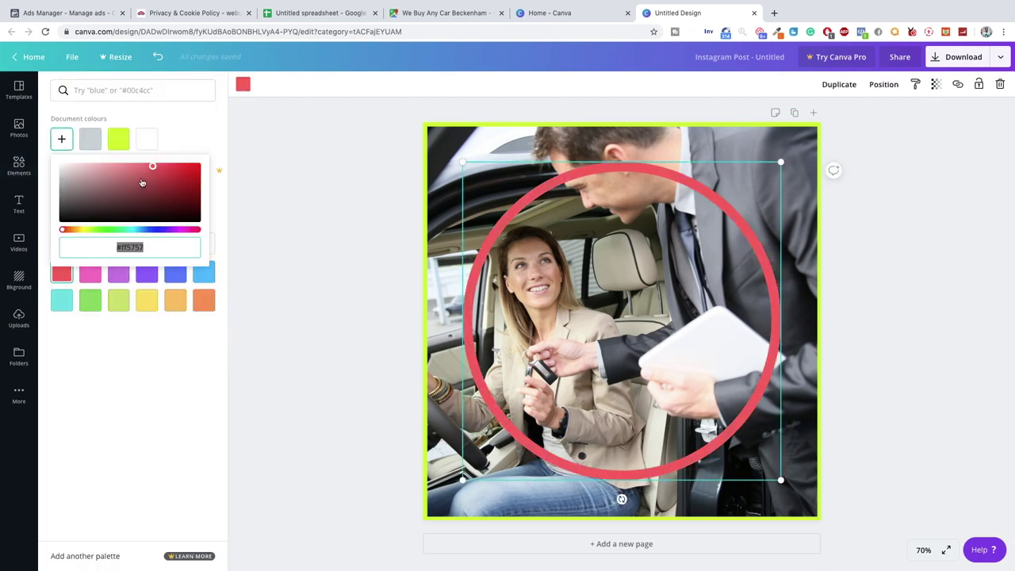
left_click_drag(142, 184, 202, 163)
- Shrink the red circle and move it onto the man's jacket in the photo
left_click(463, 162)
left_click_drag(463, 161, 670, 371)
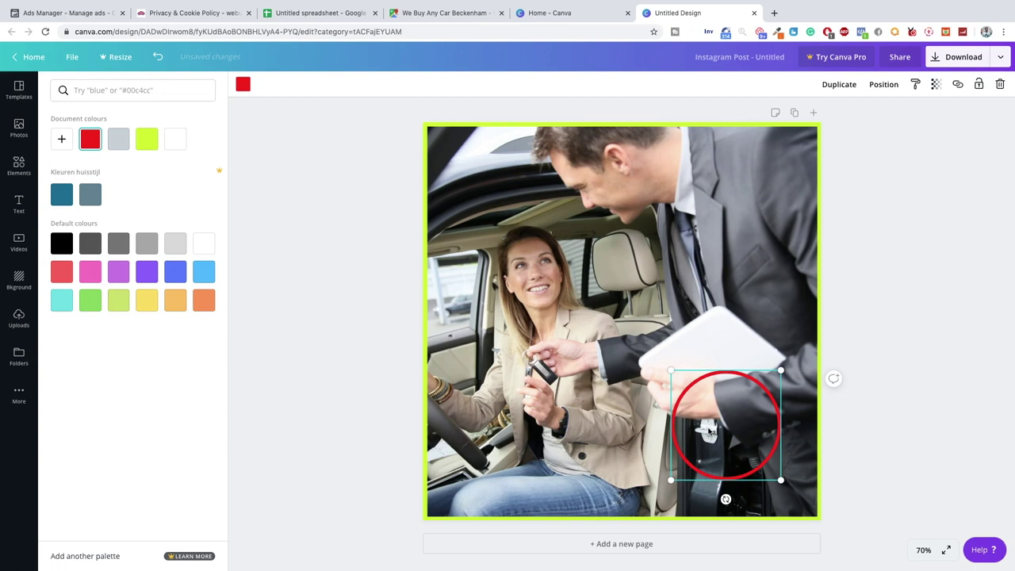
left_click(881, 486)
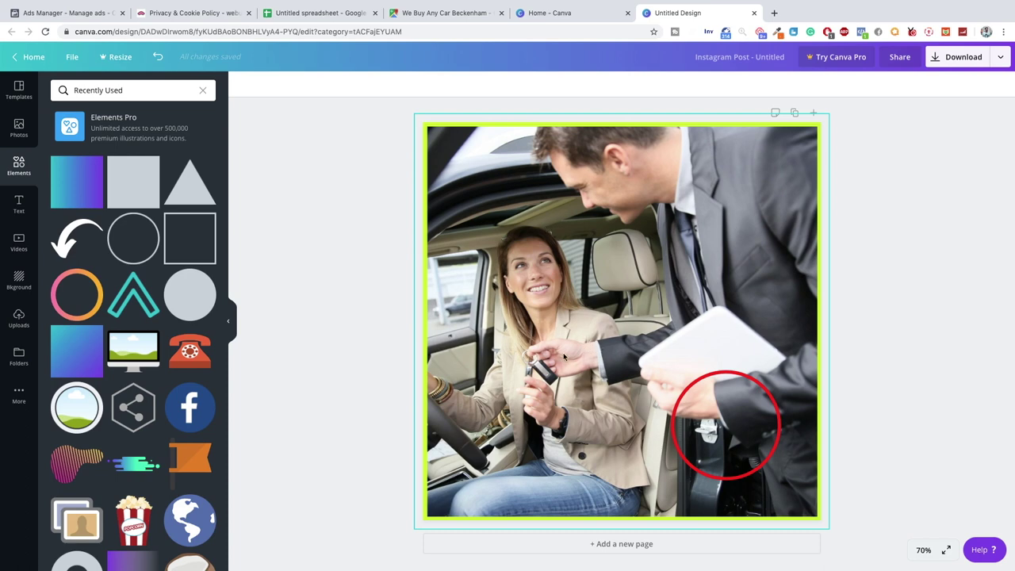
left_click_drag(746, 406, 681, 364)
mouse_move(718, 434)
left_mouse_down()
mouse_move(626, 354)
mouse_move(463, 363)
mouse_move(437, 385)
mouse_move(487, 415)
mouse_move(562, 431)
mouse_move(737, 449)
mouse_move(737, 433)
left_mouse_up()
left_click_drag(763, 430, 762, 259)
left_click(773, 384)
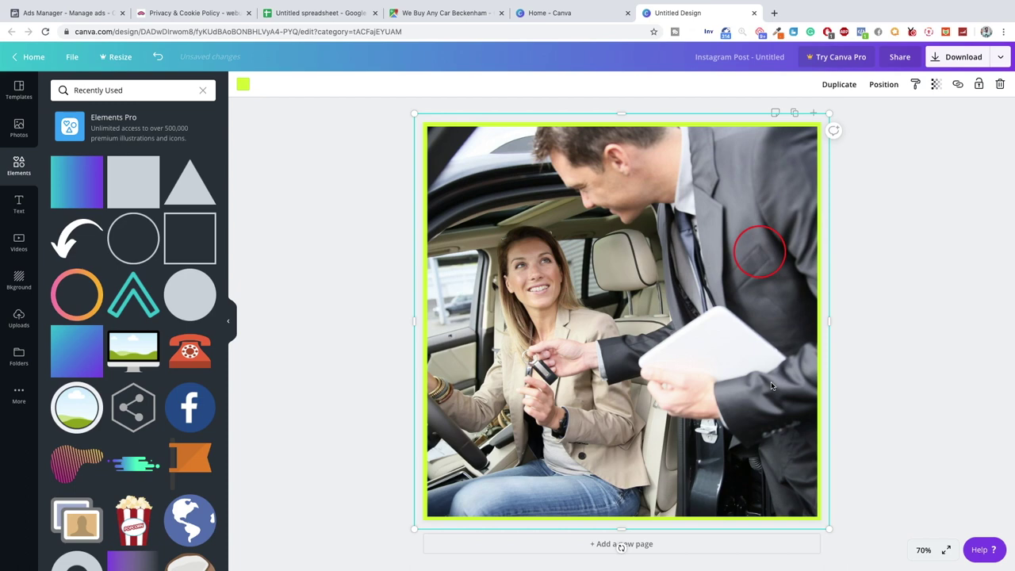
- Move the red circle over the man's tie, enlarge it slightly, and delete it from the design
left_click(761, 253)
left_click_drag(786, 279, 689, 331)
left_click(912, 344)
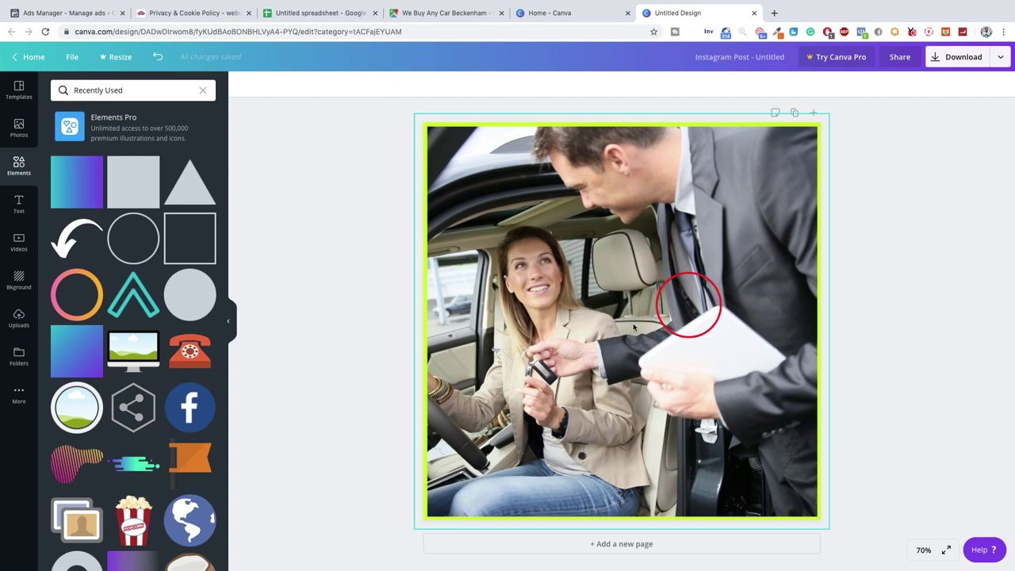
left_click(670, 313)
key("Delete")
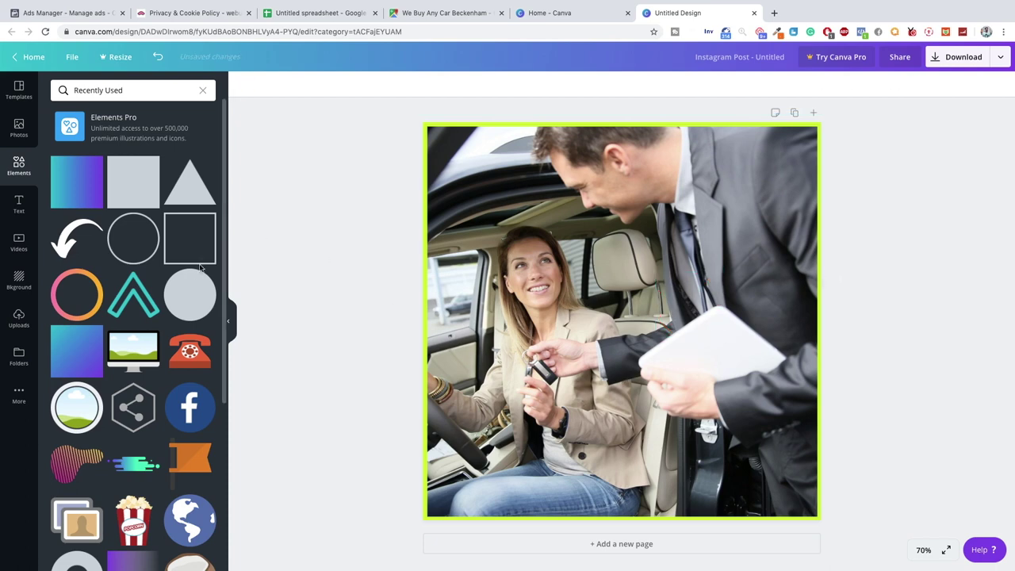
- Add a small curved arrow over the man's jacket and recolour it red
left_click(93, 251)
mouse_move(700, 263)
left_mouse_down()
mouse_move(690, 285)
mouse_move(594, 334)
mouse_move(579, 262)
mouse_move(582, 301)
mouse_move(560, 290)
mouse_move(675, 279)
mouse_move(704, 257)
left_mouse_up()
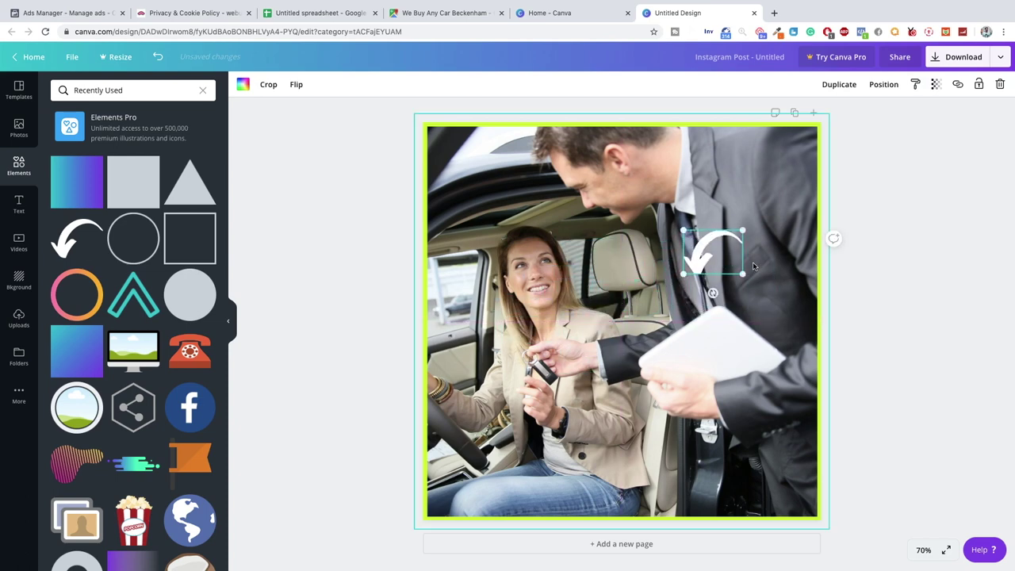
left_click(242, 84)
left_click(62, 272)
left_click(61, 139)
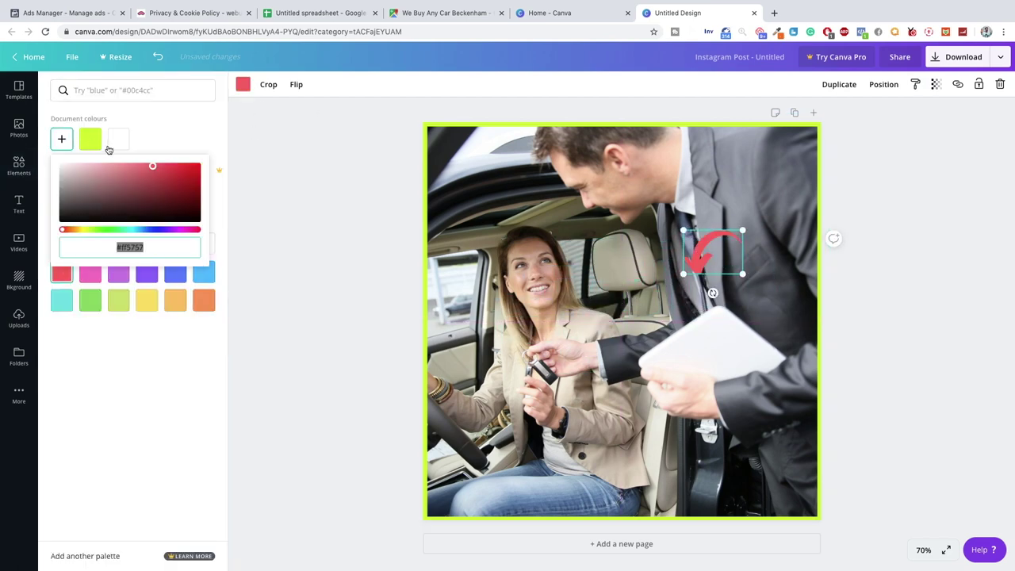
- Reposition the red arrow just above the man's tablet and delete it from the design
left_click(712, 252)
left_click_drag(713, 252, 719, 287)
left_click(944, 286)
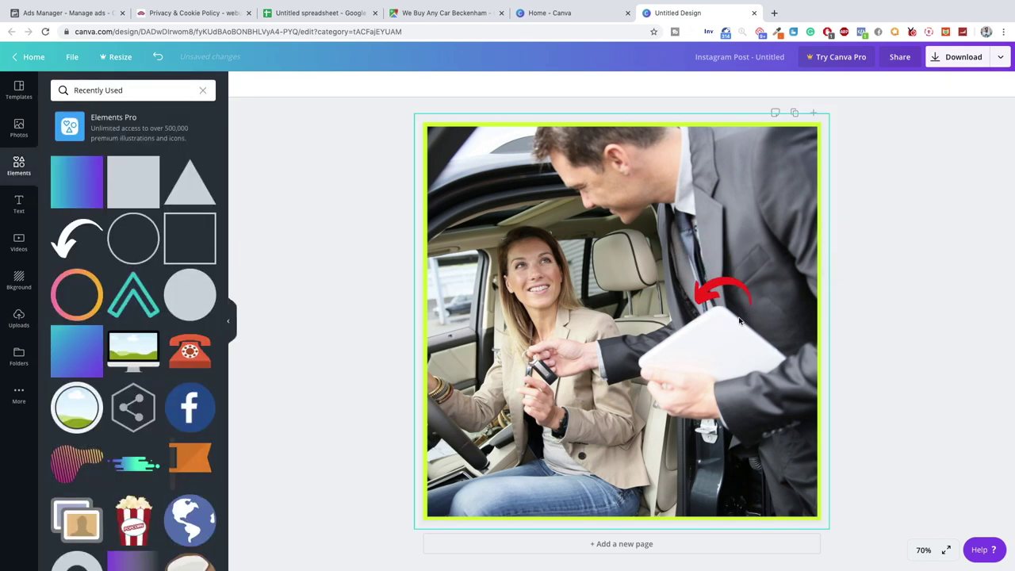
left_click(711, 304)
key("Delete")
- Download the finished design as a PNG and dismiss the Canva Pro trial offer
left_click(898, 176)
left_click(935, 61)
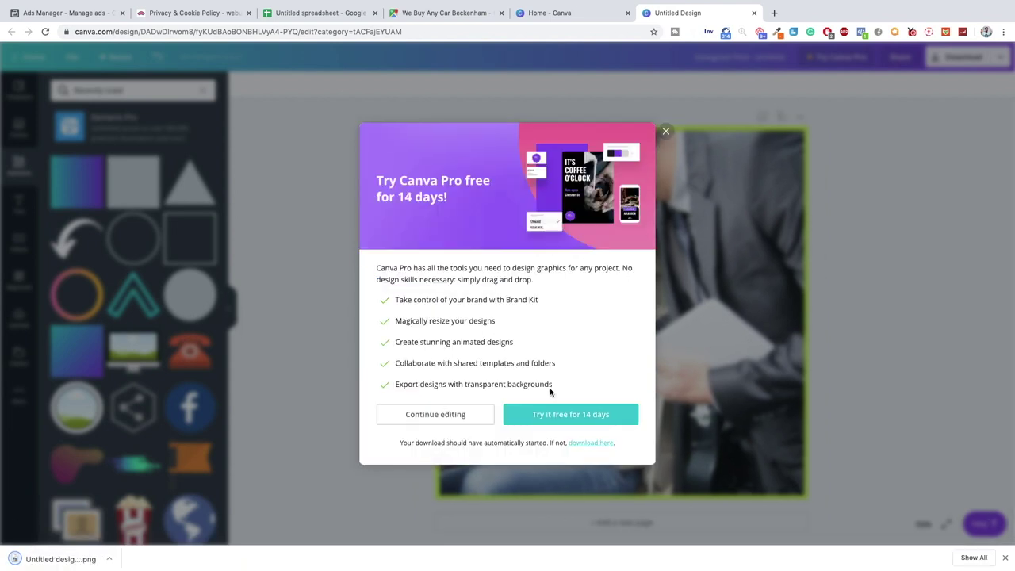
left_click(666, 131)
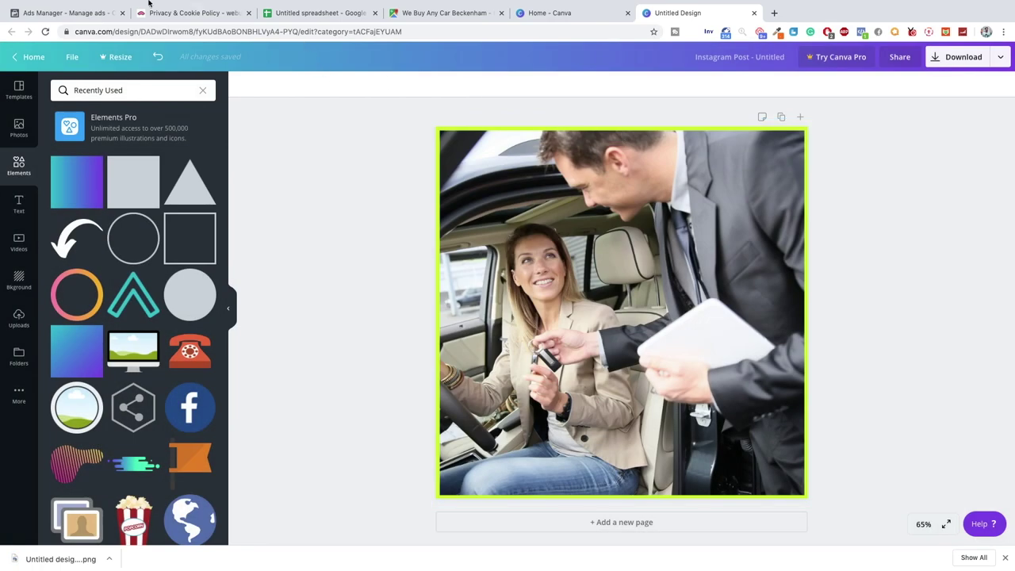
- Switch to Ads Manager and upload Untitled design (1).png from Downloads as the replacement for the ad's logo image
left_click(71, 13)
left_click(456, 434)
left_click(456, 448)
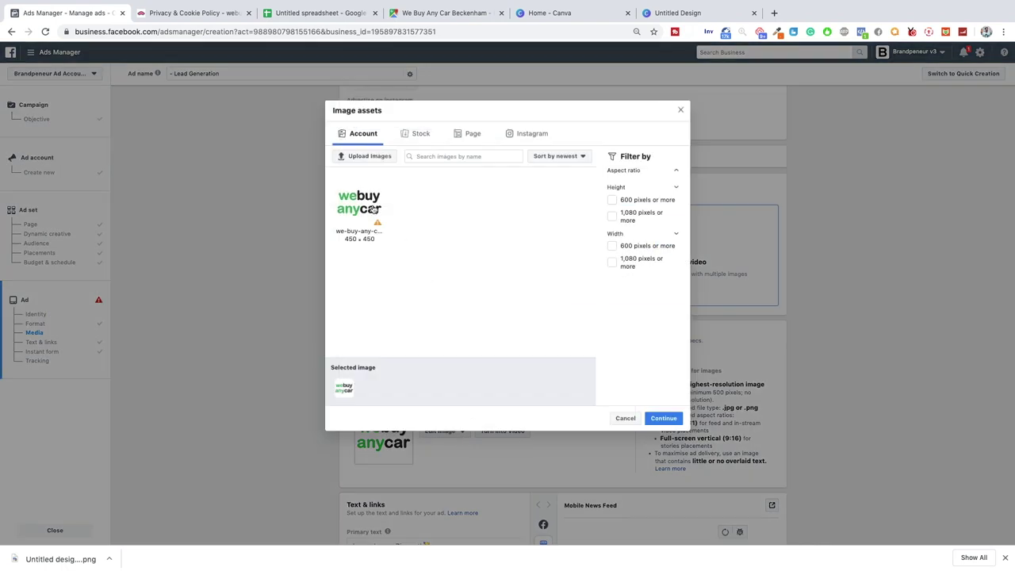
left_click(378, 158)
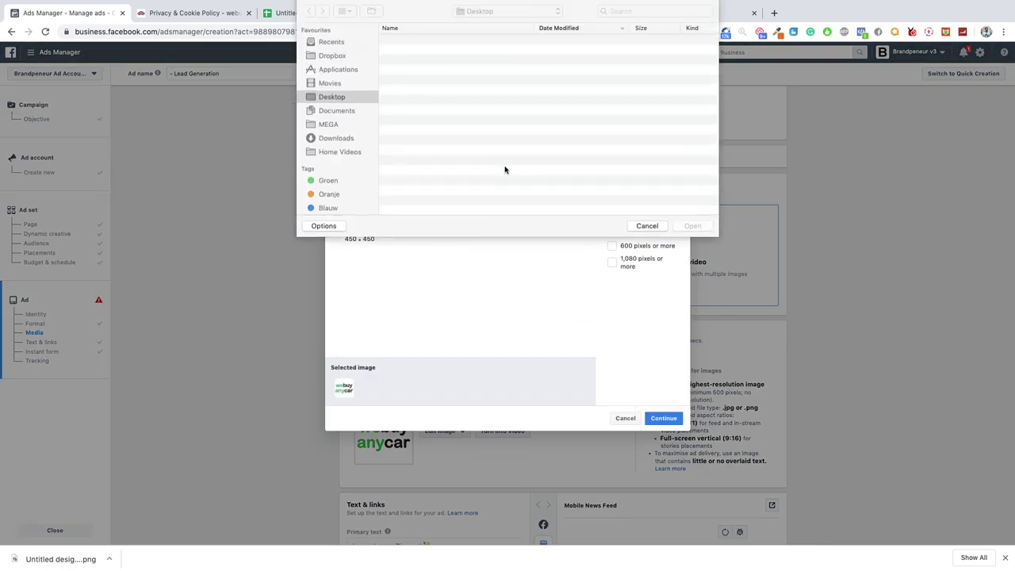
left_click(328, 140)
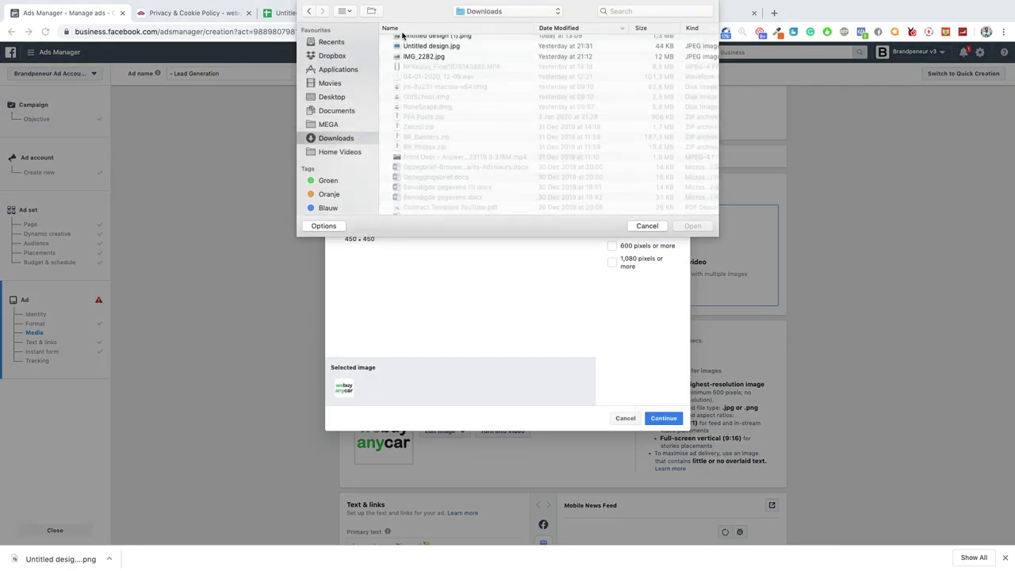
left_click(411, 41)
double_click(411, 44)
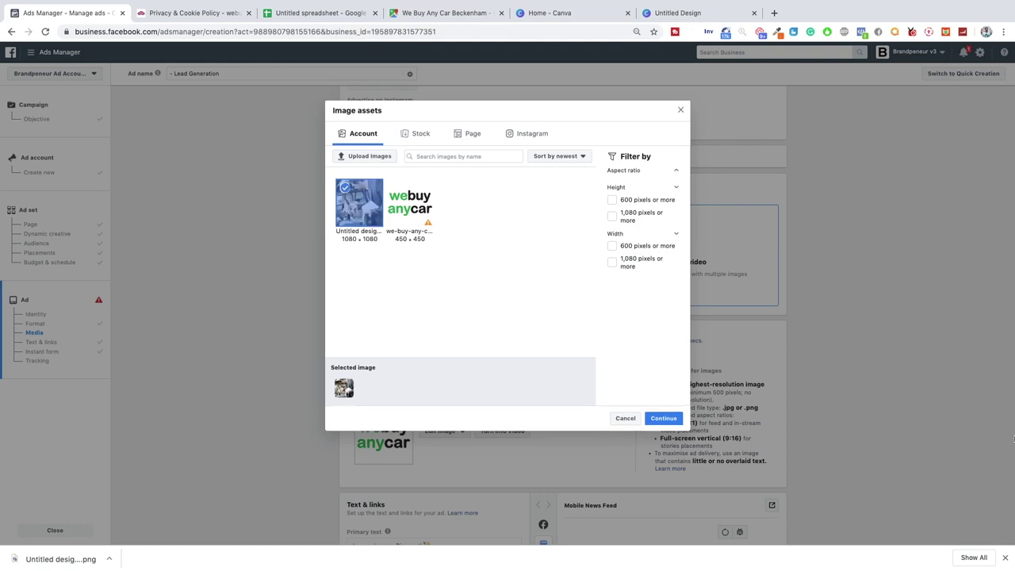
left_click(1004, 563)
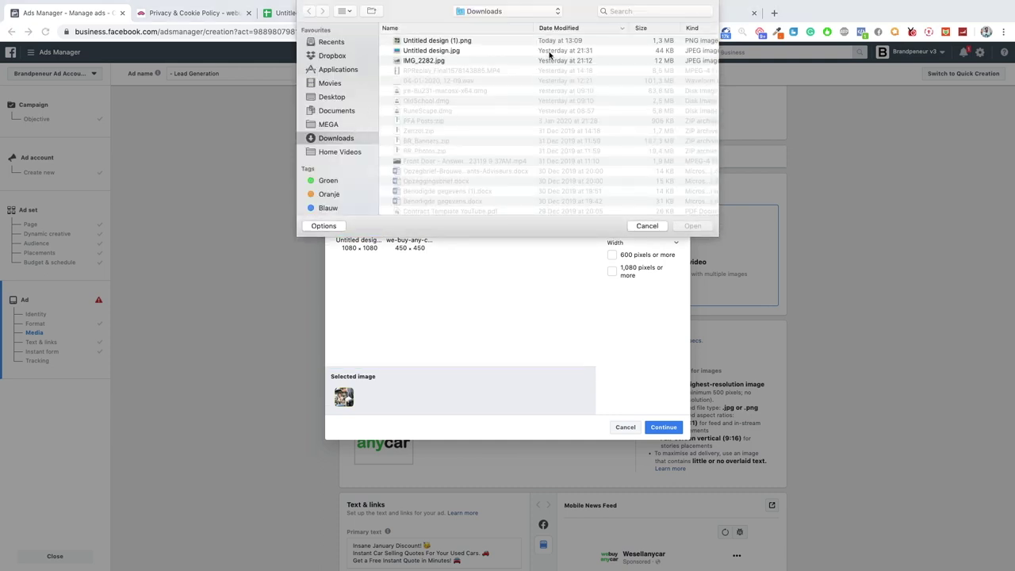
- Try uploading Untitled design (1).png from Downloads again, checking the file with Quick Look
left_click(480, 40)
left_click(692, 225)
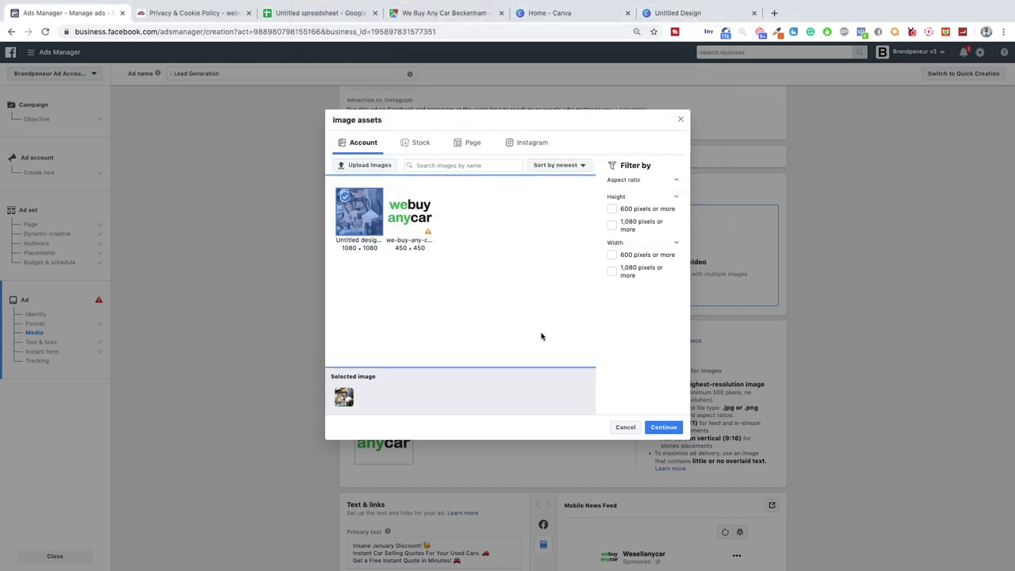
left_click(367, 168)
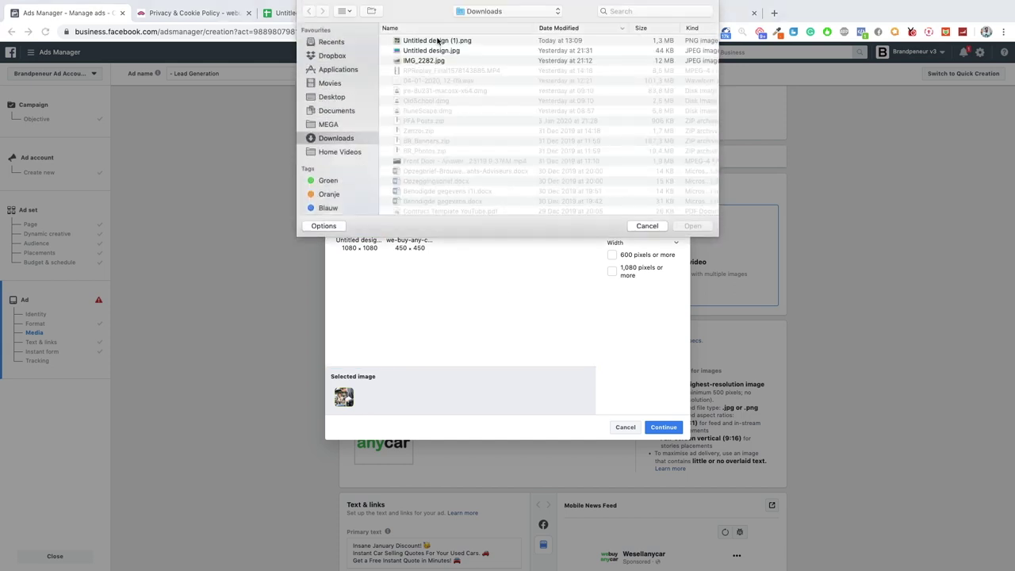
left_click(437, 40)
right_click(473, 43)
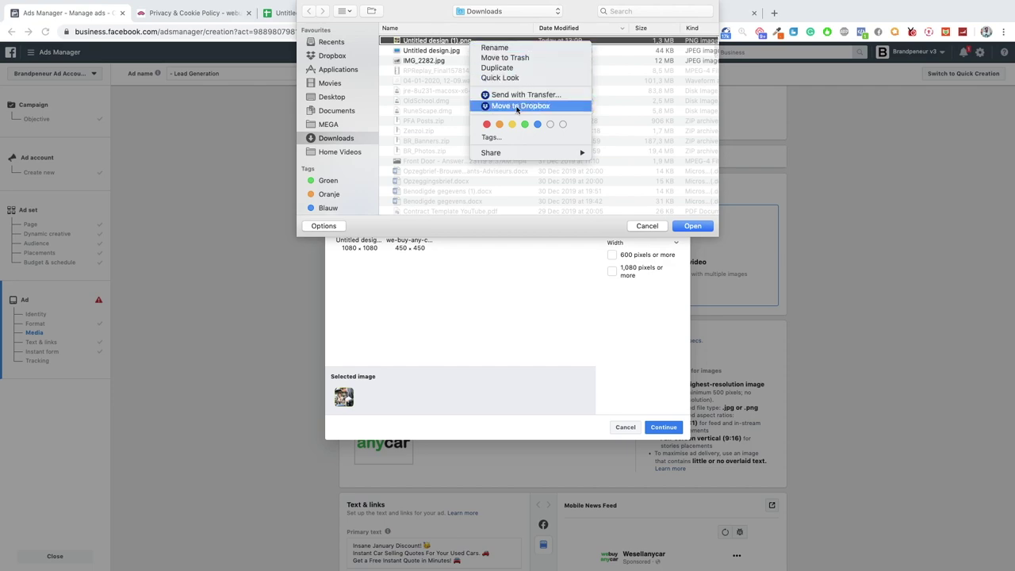
left_click(511, 77)
key("space")
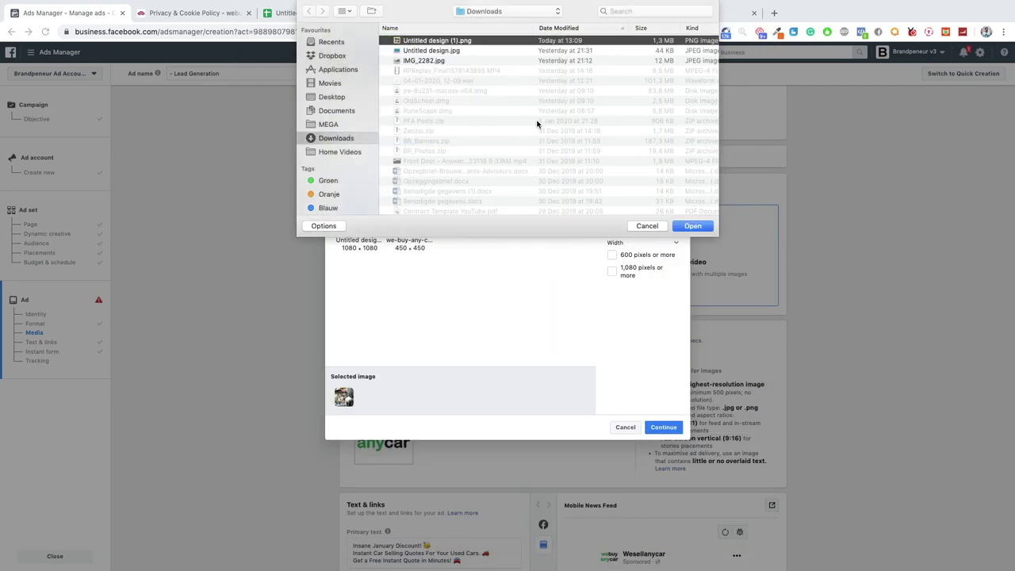
left_click(683, 228)
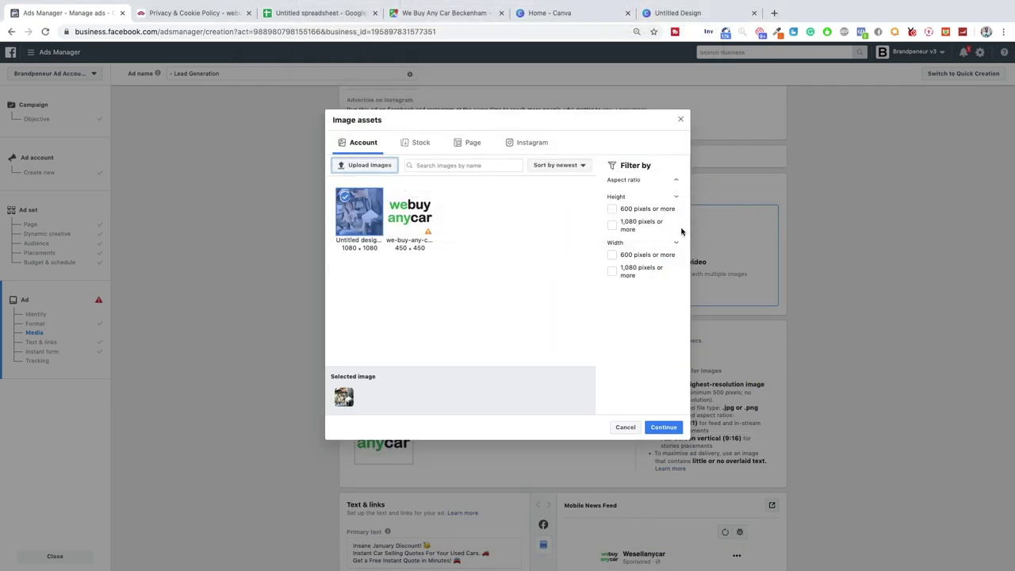
- Replace the ad's logo image with the uploaded 1080 × 1080 Untitled design (1).png from the account images
left_click(626, 426)
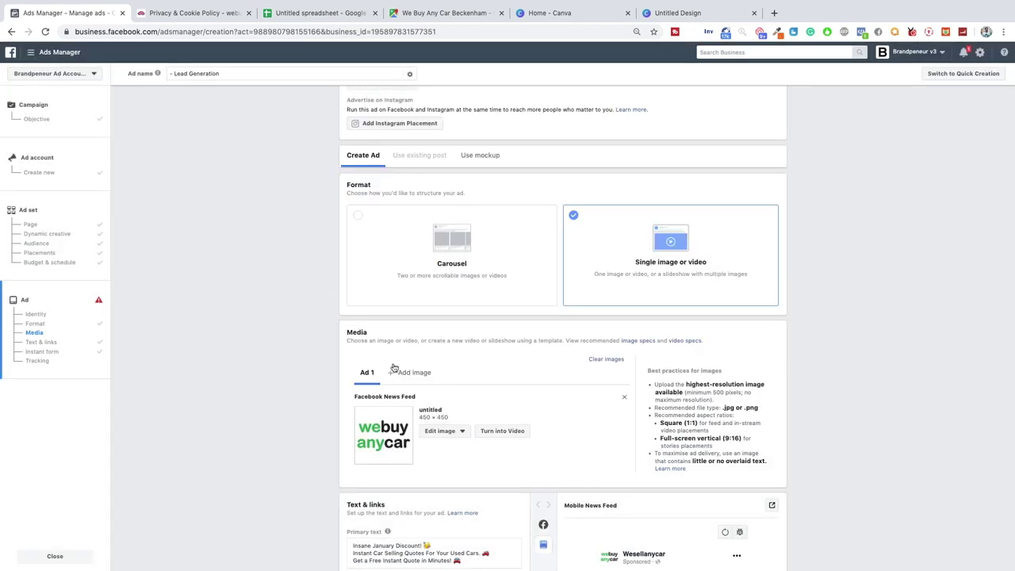
left_click(445, 431)
left_click(443, 447)
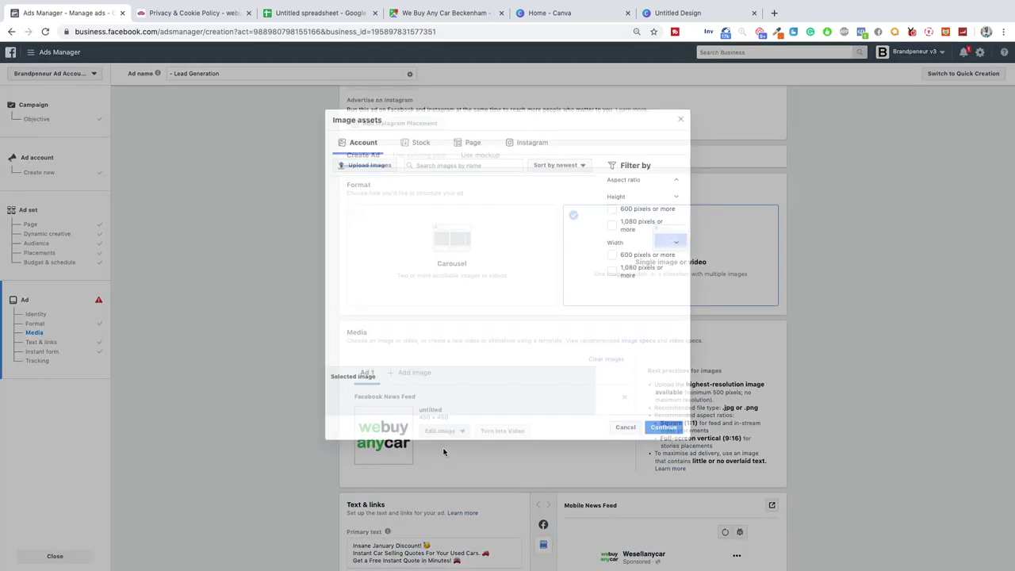
left_click(376, 204)
left_click(650, 426)
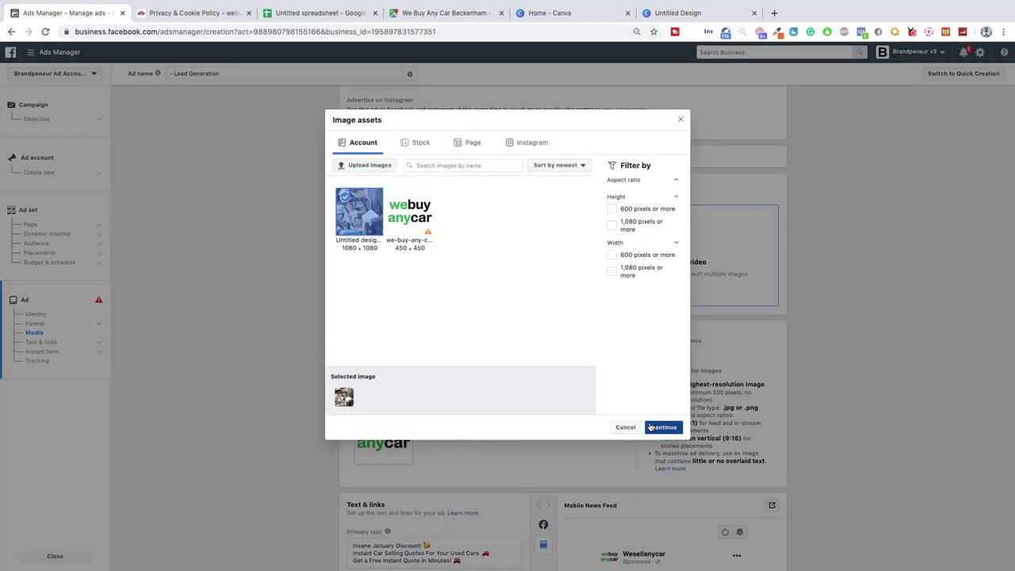
left_click(666, 427)
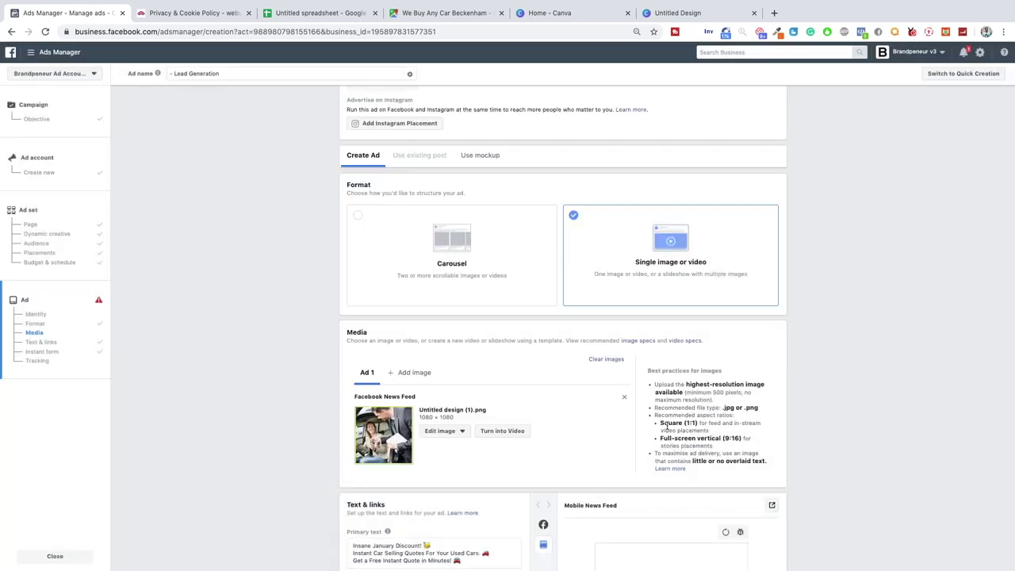
- Review the ad setup from the Facebook Page identity down to the instant form preview, tracking settings and error notice
scroll(349, 364, "down", 5)
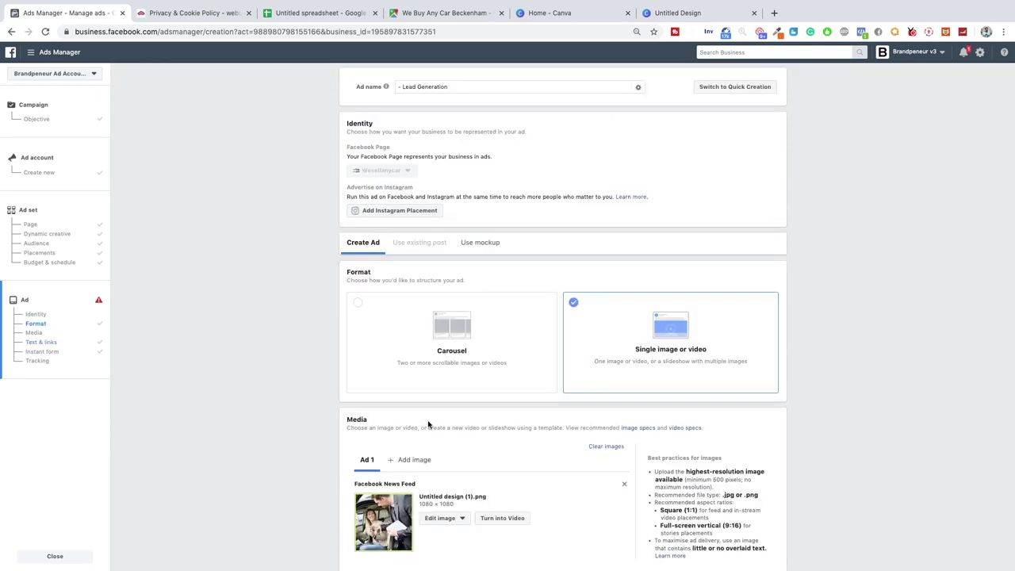
scroll(428, 425, "down", 10)
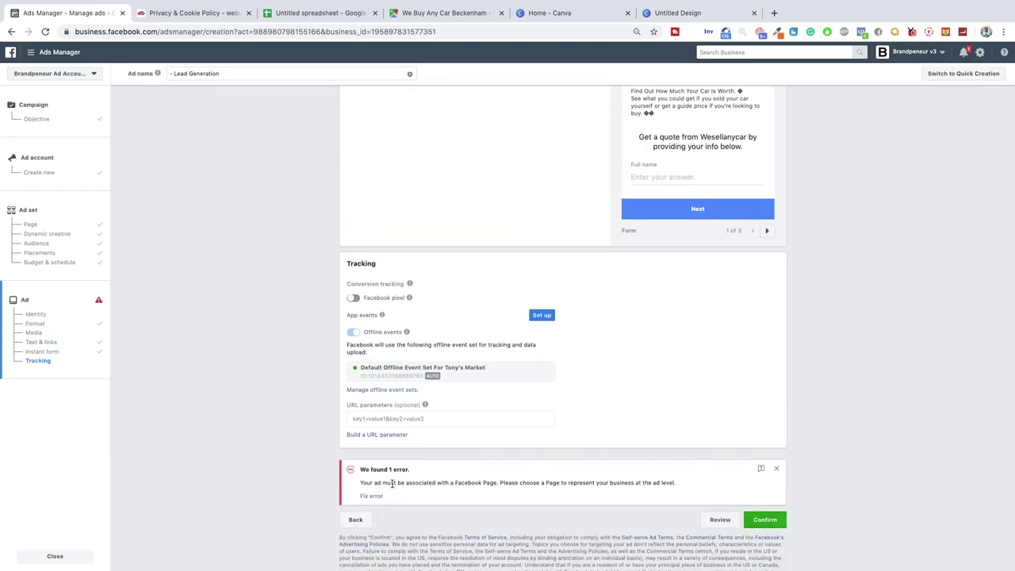
scroll(504, 484, "up", 15)
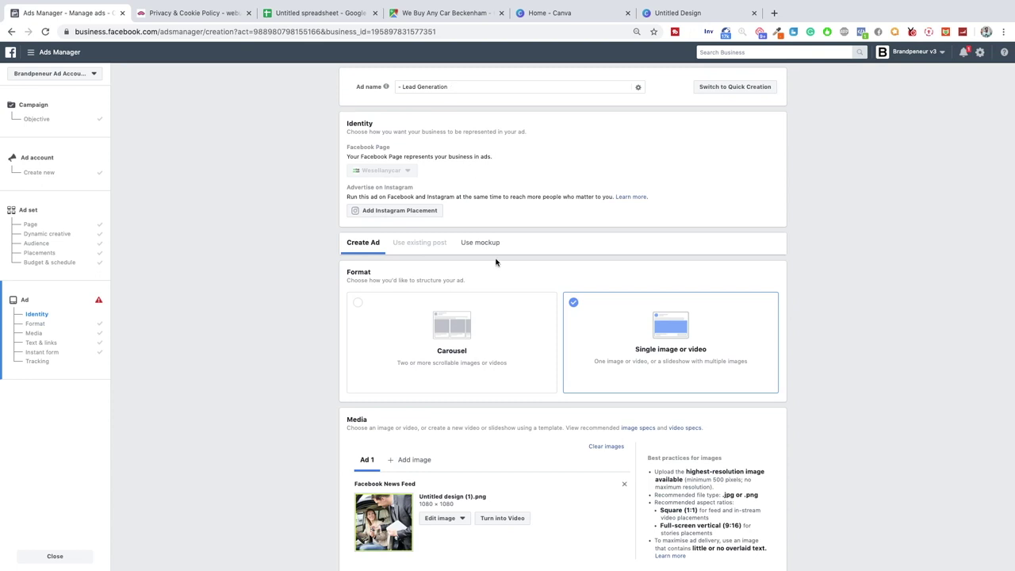
scroll(496, 262, "down", 10)
scroll(547, 285, "up", 2)
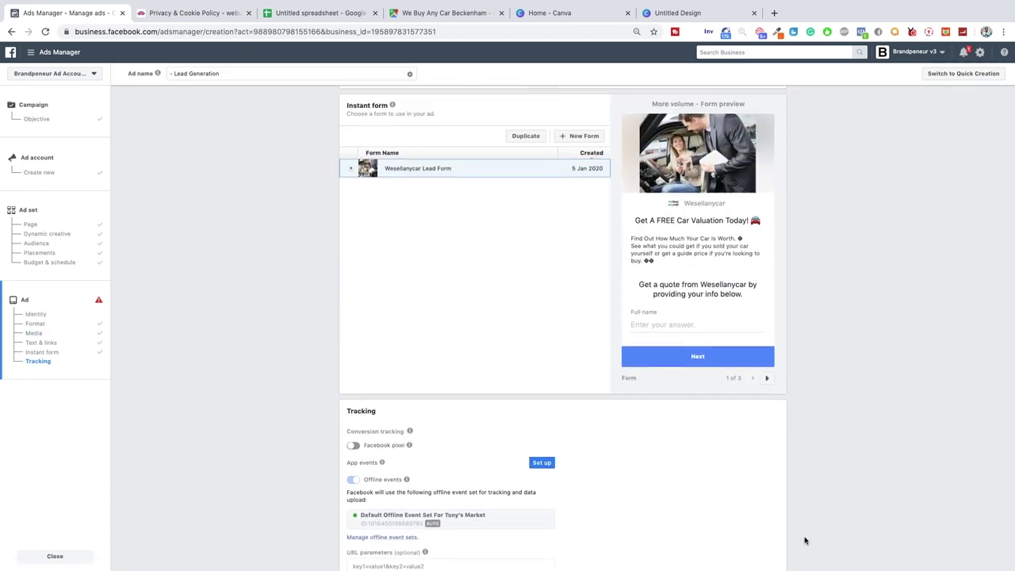
scroll(805, 541, "up", 2)
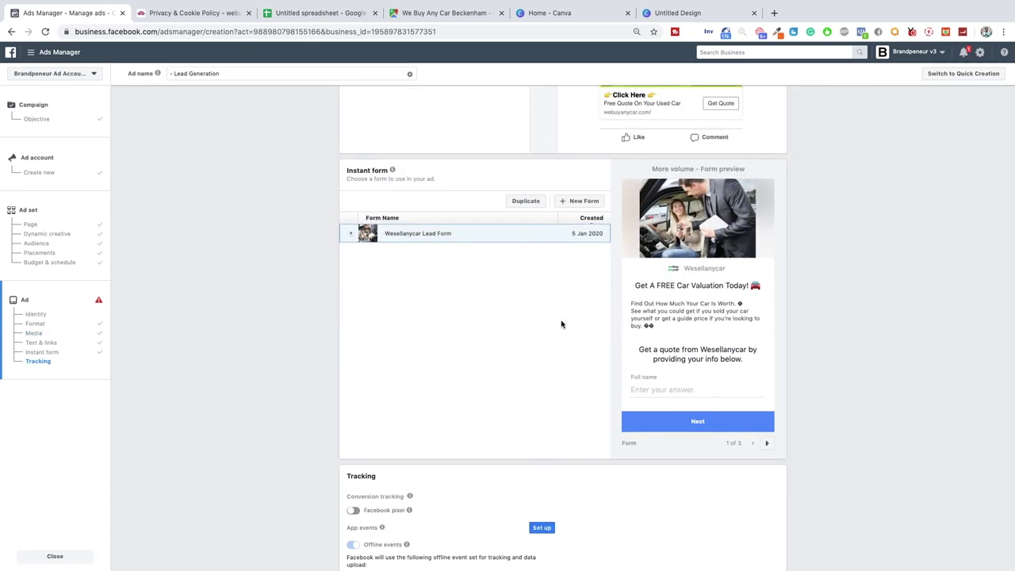